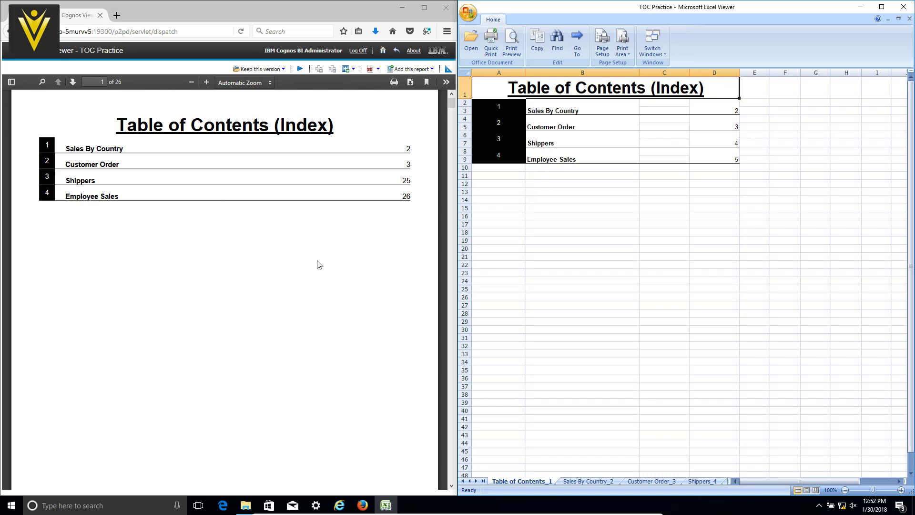
# Test the PDF report's navigation by following the Sales By Country contents entry and returning with its Go to Top link.
pyautogui.click(292, 266)
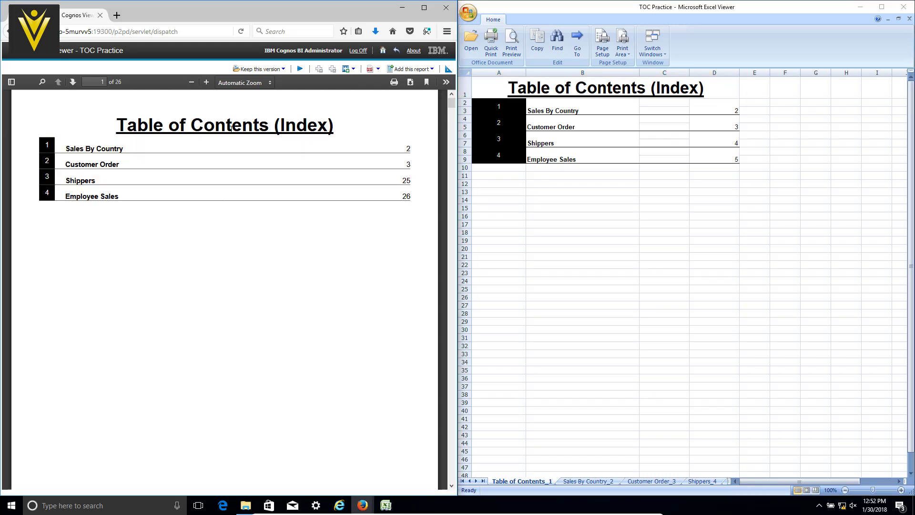
pyautogui.click(112, 152)
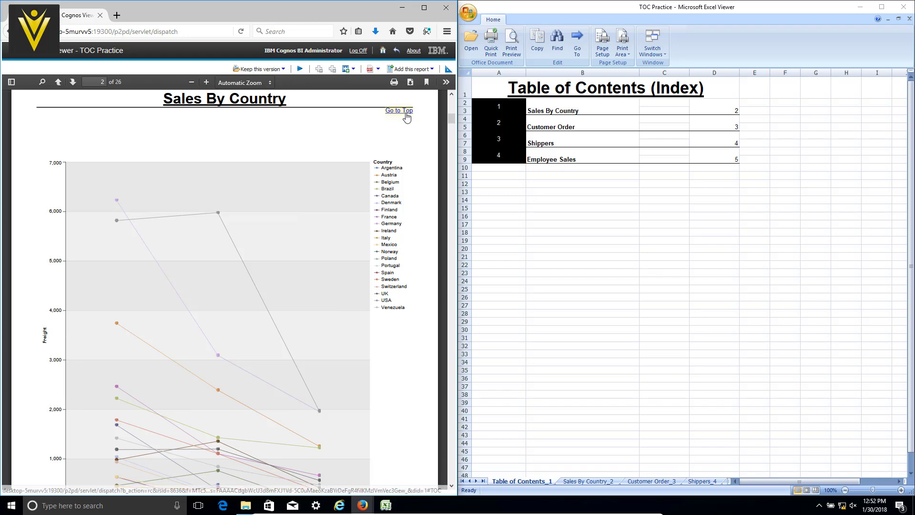
pyautogui.moveTo(450, 119); pyautogui.dragTo(448, 118)
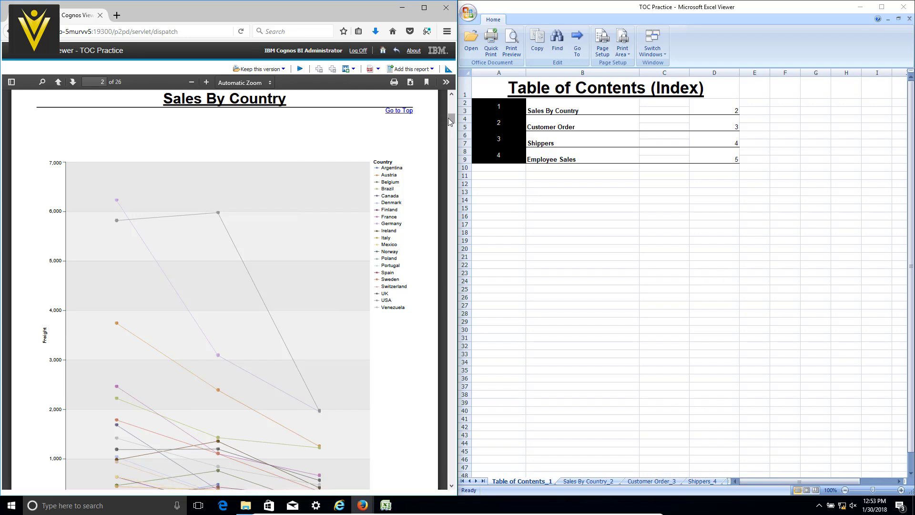
pyautogui.click(401, 111)
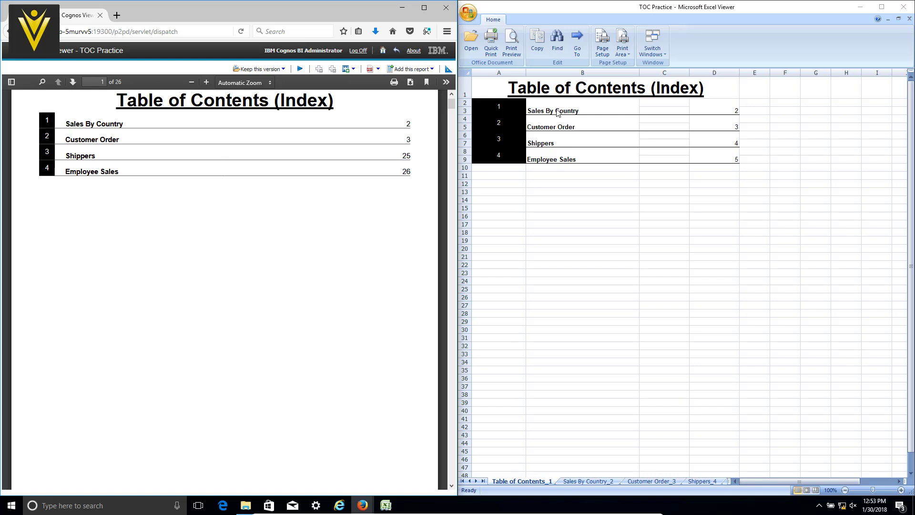
# Test the Excel report's links: follow Employee Sales, return with Go to Top, and follow Sales By Country.
pyautogui.click(558, 162)
pyautogui.click(559, 162)
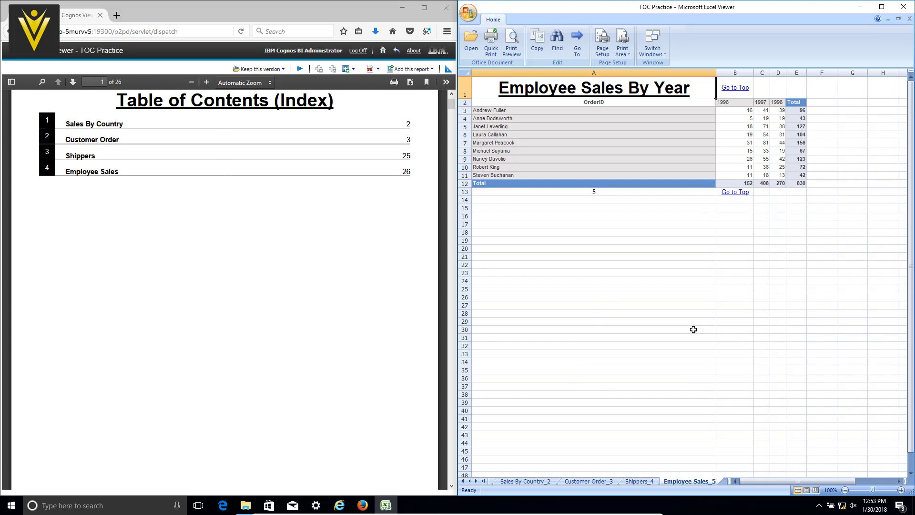
pyautogui.click(738, 90)
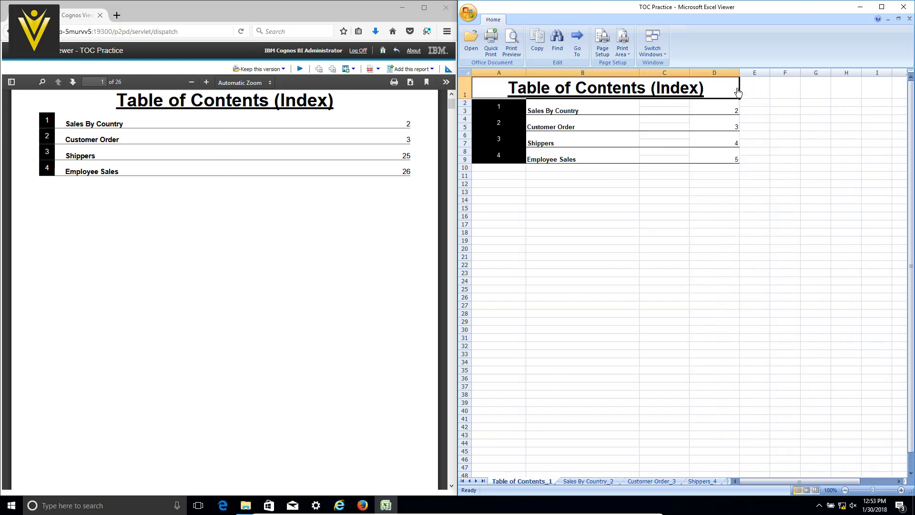
pyautogui.click(548, 112)
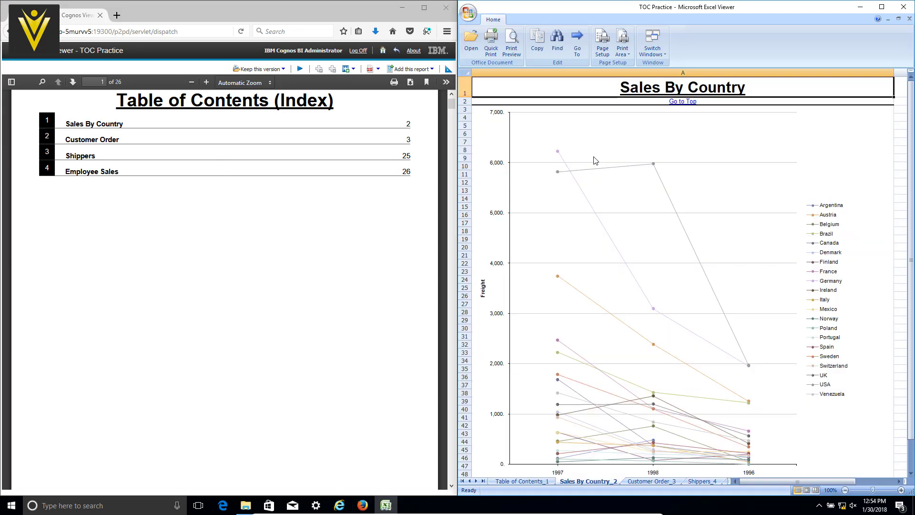
# Switch to IBM Cognos Report Studio and add a new page before Sales By Country in the report pages.
pyautogui.hotkey('alt', 'Tab')
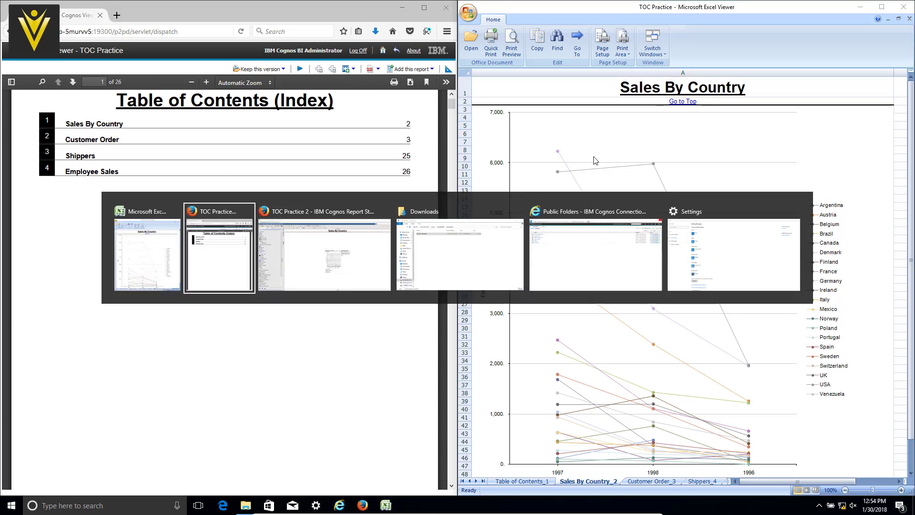
pyautogui.hotkey('alt', 'Tab')
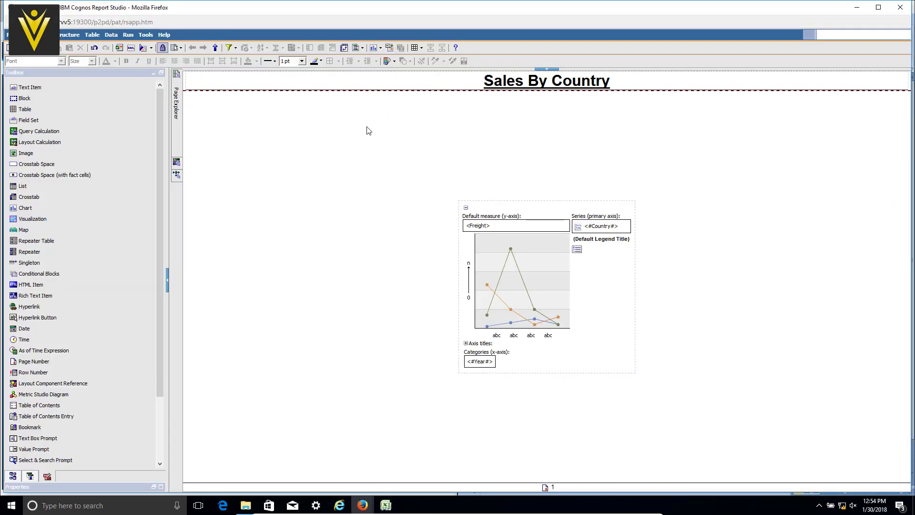
pyautogui.moveTo(179, 126)
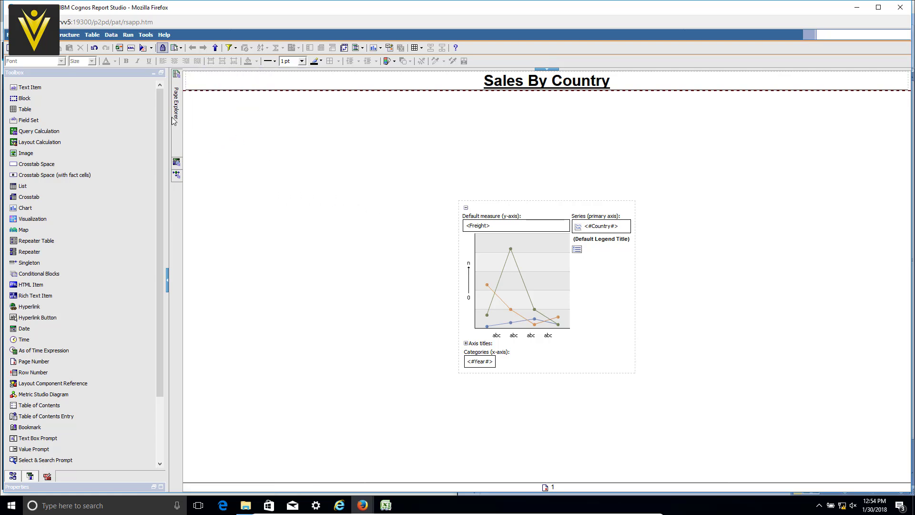
pyautogui.click(219, 89)
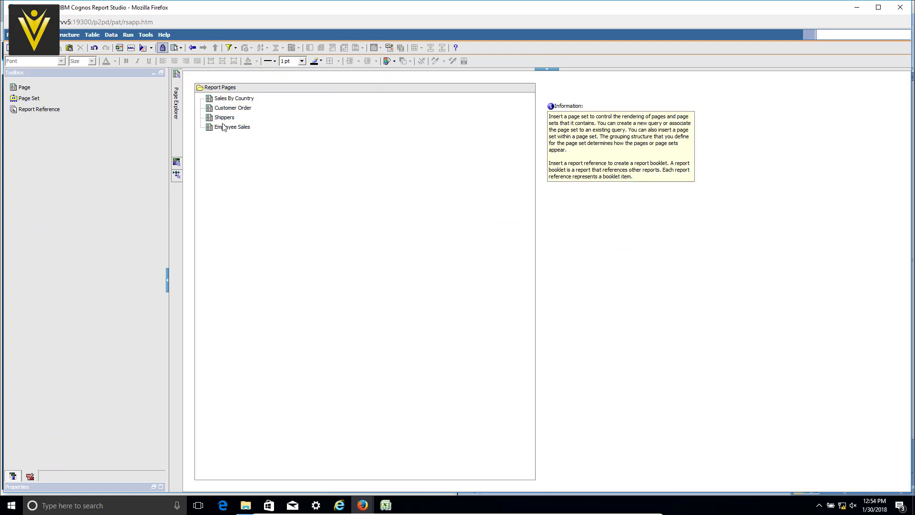
pyautogui.moveTo(25, 92); pyautogui.dragTo(227, 101)
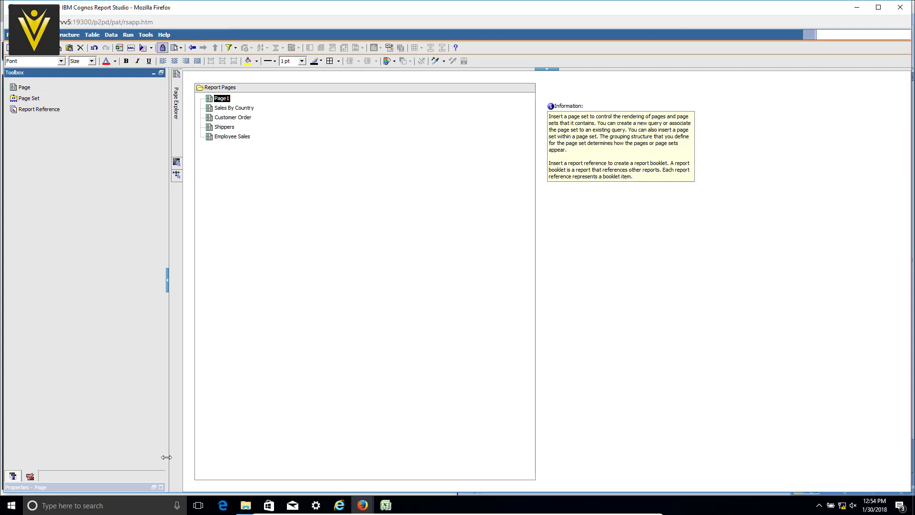
# Rename the newly added report page as Index.
pyautogui.click(161, 487)
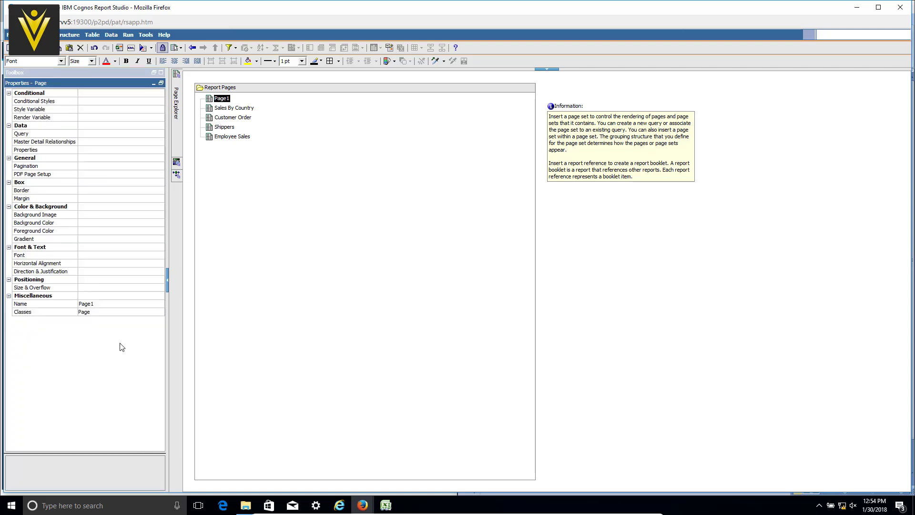
pyautogui.click(108, 303)
pyautogui.click(107, 303)
pyautogui.write('INde')
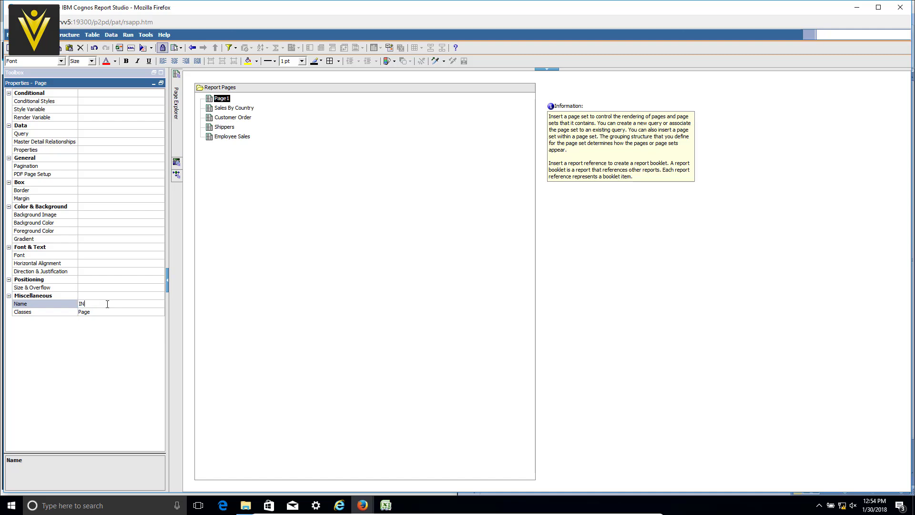
pyautogui.press('BackSpace')
pyautogui.press('BackSpace')
pyautogui.press('BackSpace')
pyautogui.write('ndex')
pyautogui.press('Return')
# Check the Table of Contents_1 sheet in Excel Viewer, then return to Report Studio.
pyautogui.hotkey('alt', 'Tab')
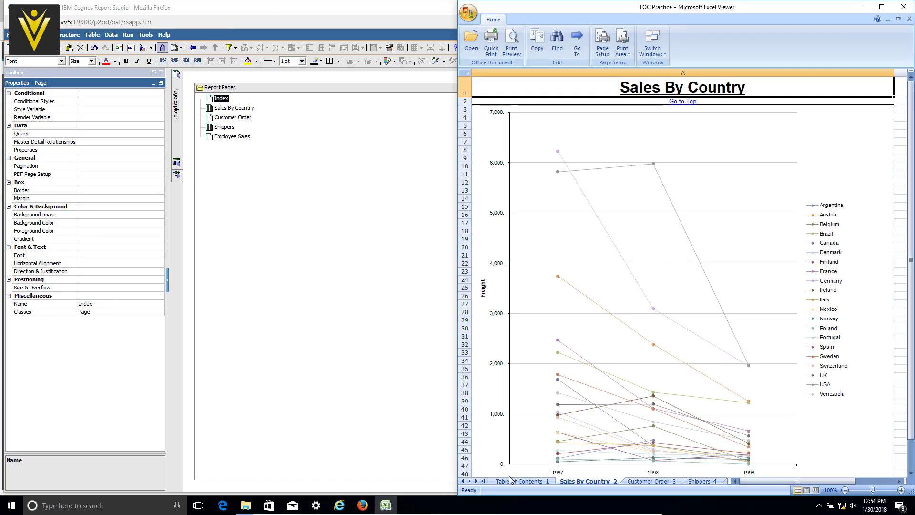
pyautogui.click(511, 482)
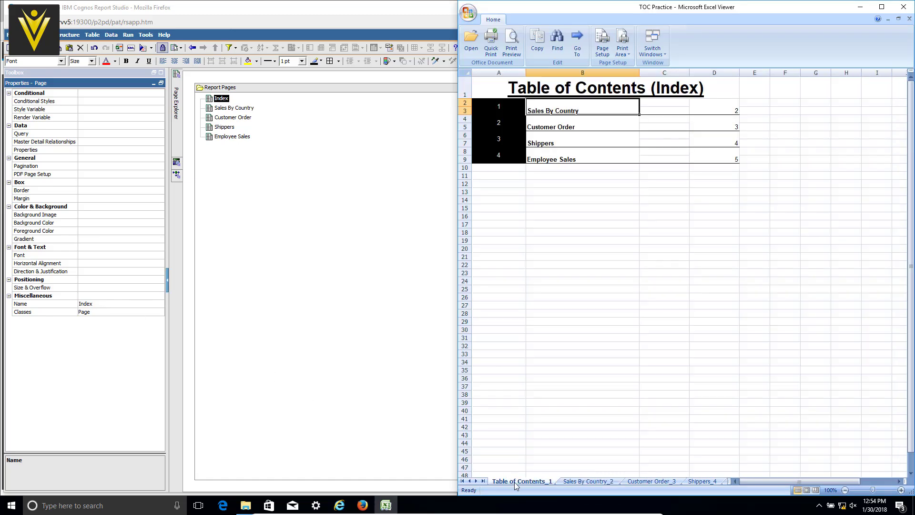
pyautogui.hotkey('alt', 'Tab')
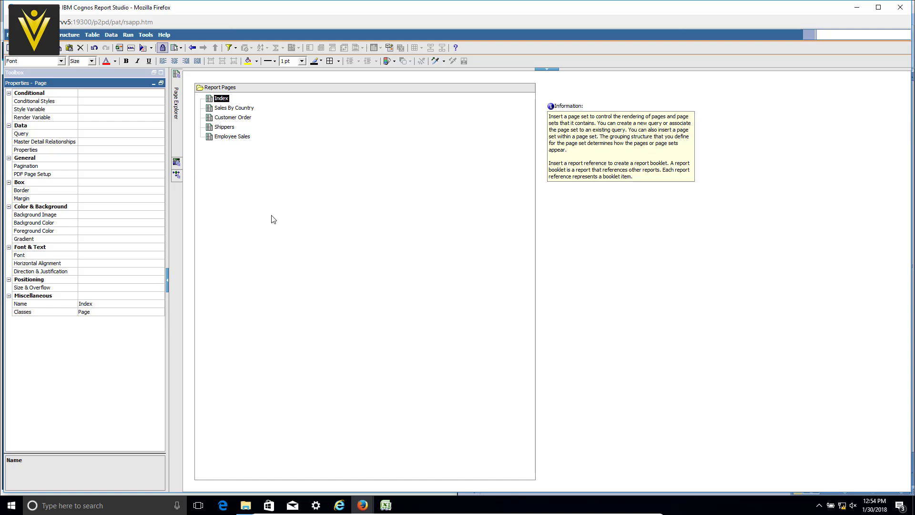
# Open the Index page and add a page header without a footer.
pyautogui.doubleClick(221, 99)
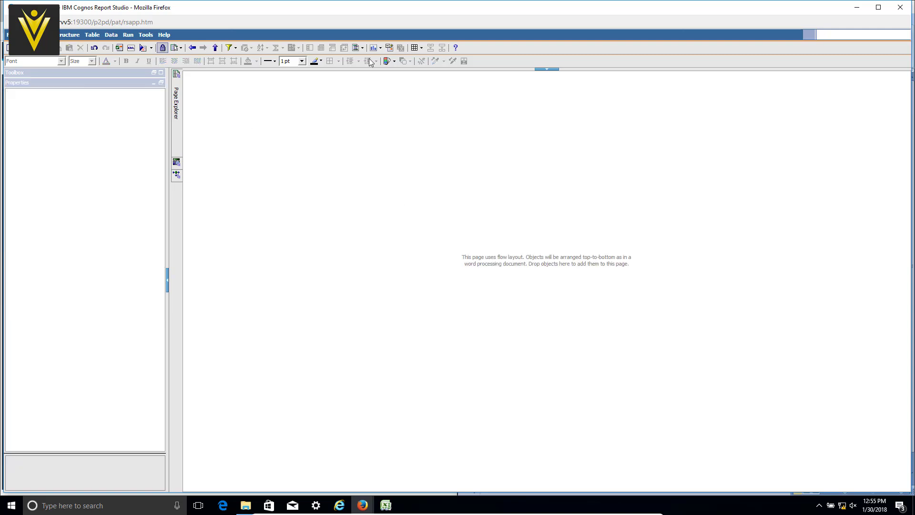
pyautogui.click(360, 48)
pyautogui.click(368, 86)
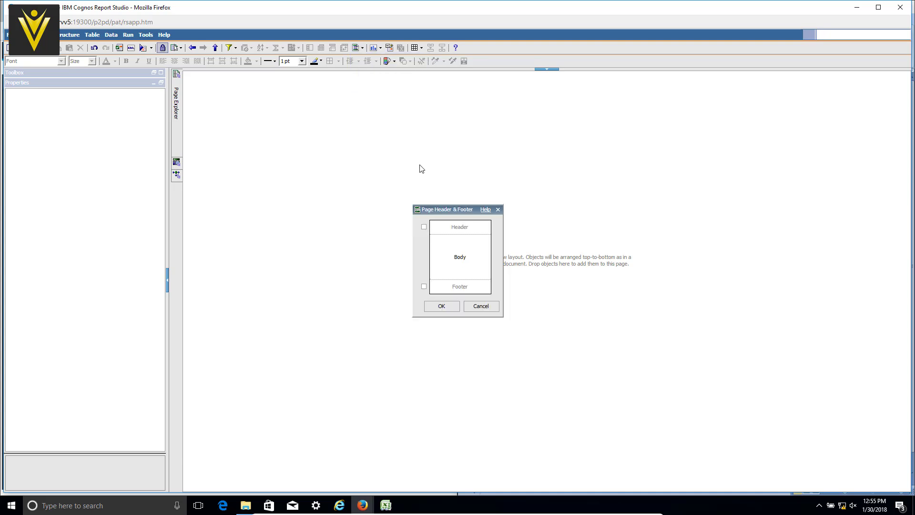
pyautogui.click(424, 226)
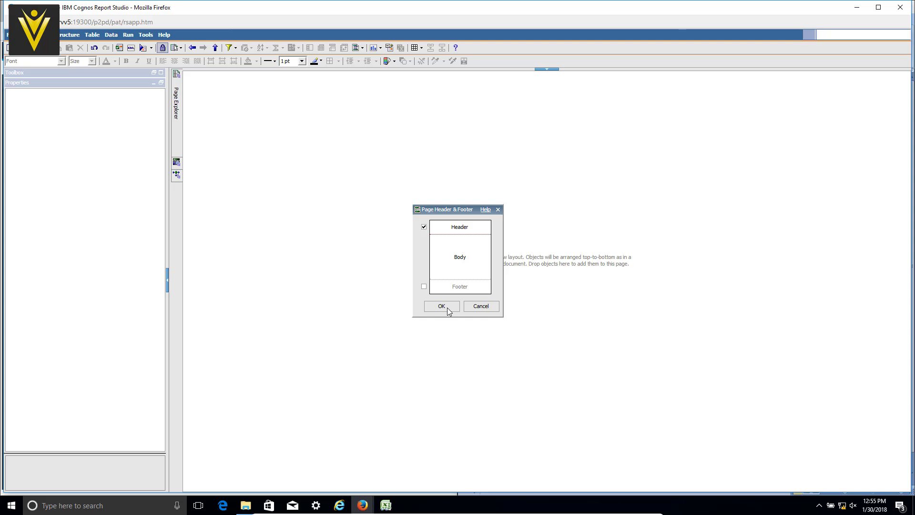
pyautogui.click(441, 307)
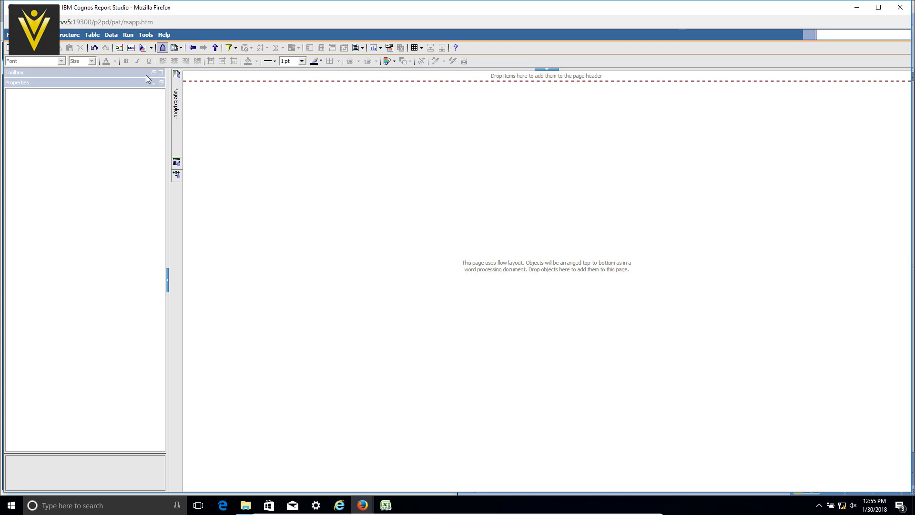
# Insert a text item reading "Index" into the page header.
pyautogui.click(161, 73)
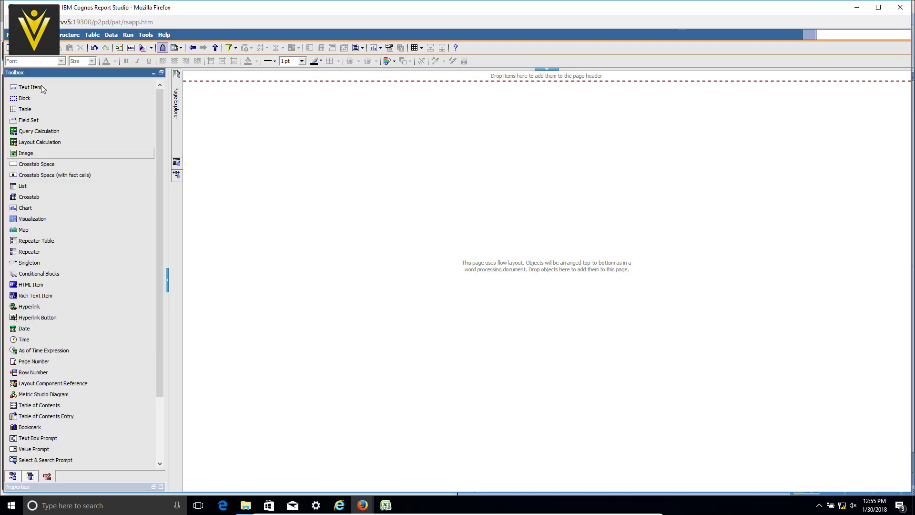
pyautogui.moveTo(32, 87); pyautogui.dragTo(497, 79)
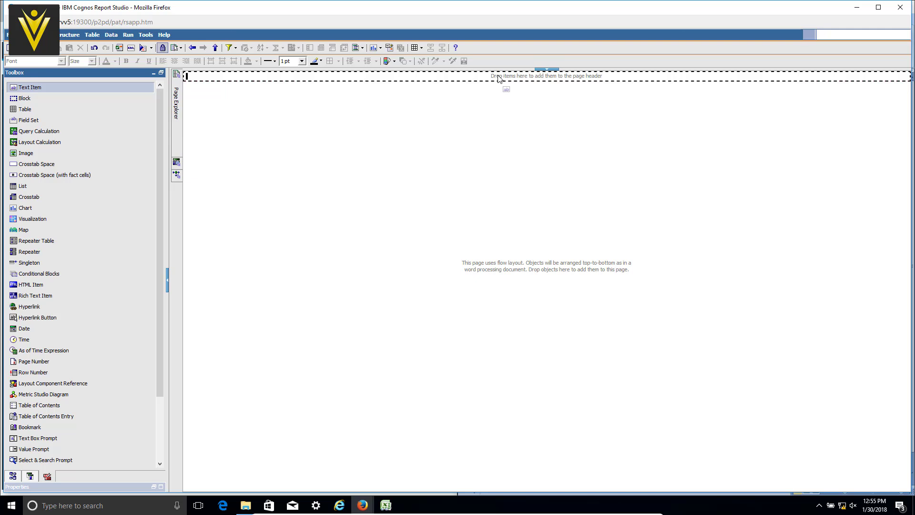
pyautogui.write('Index')
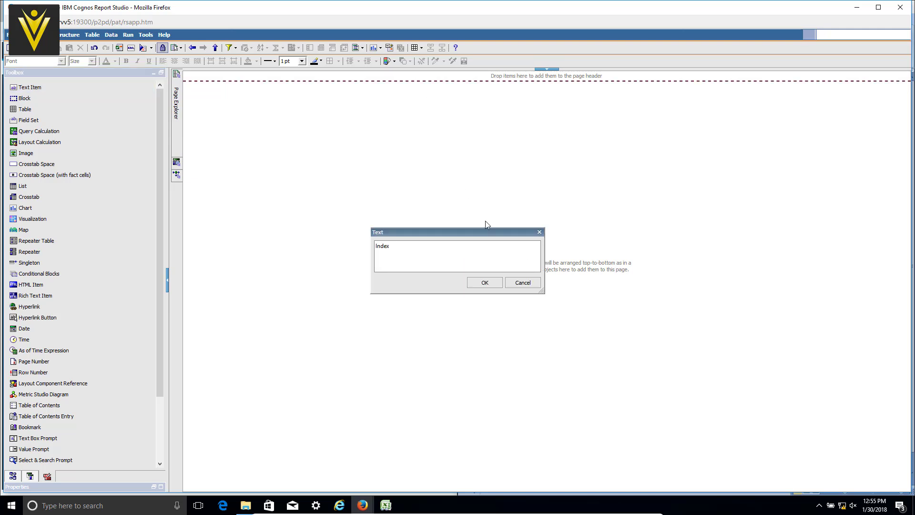
pyautogui.press('Return')
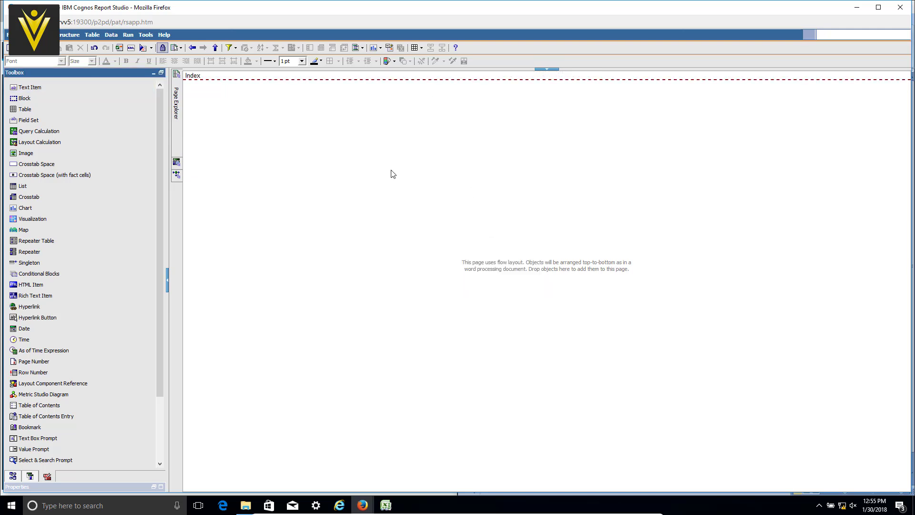
# Format the page header with centered horizontal and middle vertical alignment, 26 pt size, bold and underline.
pyautogui.click(271, 76)
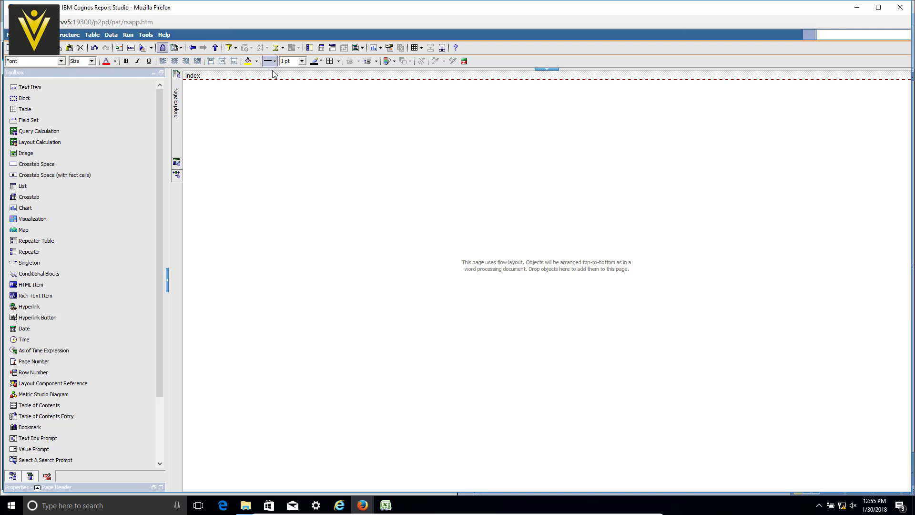
pyautogui.click(174, 61)
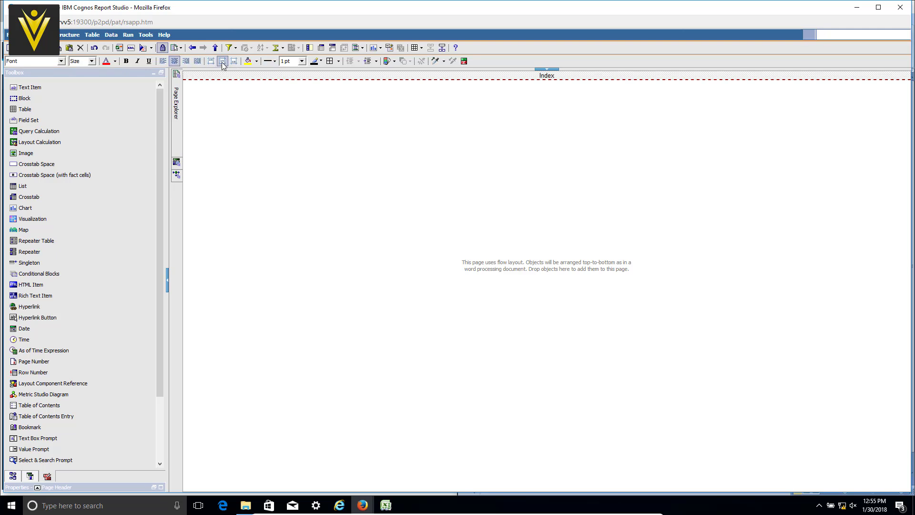
pyautogui.click(222, 64)
pyautogui.click(91, 61)
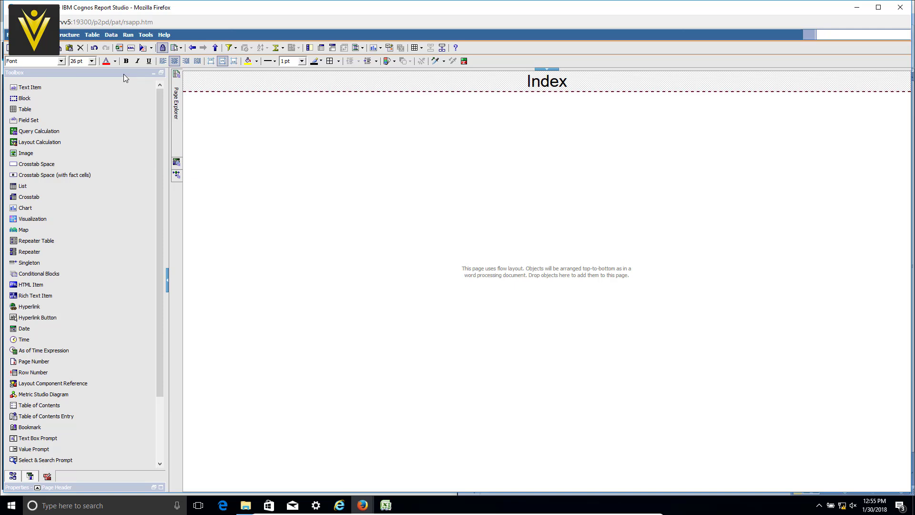
pyautogui.click(126, 61)
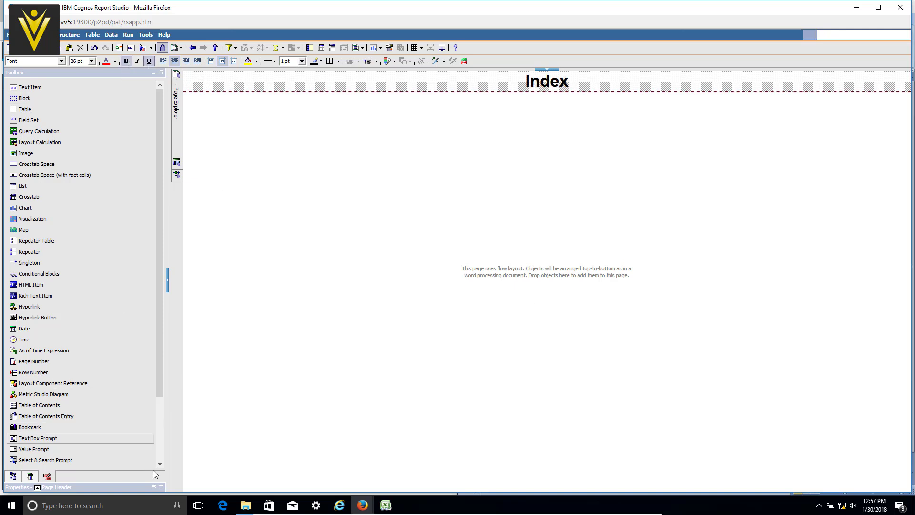
# Set the page header's bottom padding to 10 px.
pyautogui.click(161, 487)
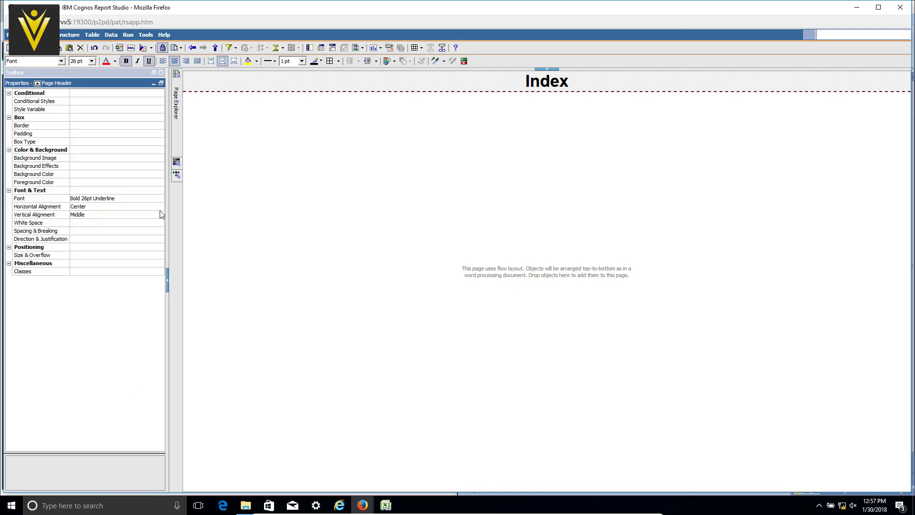
pyautogui.click(127, 142)
pyautogui.click(141, 134)
pyautogui.click(159, 133)
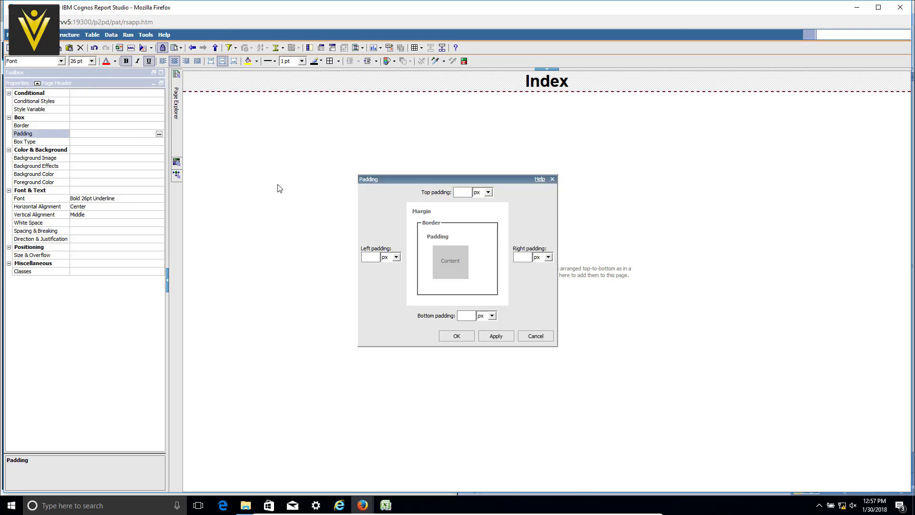
pyautogui.click(468, 315)
pyautogui.write('10')
pyautogui.press('Return')
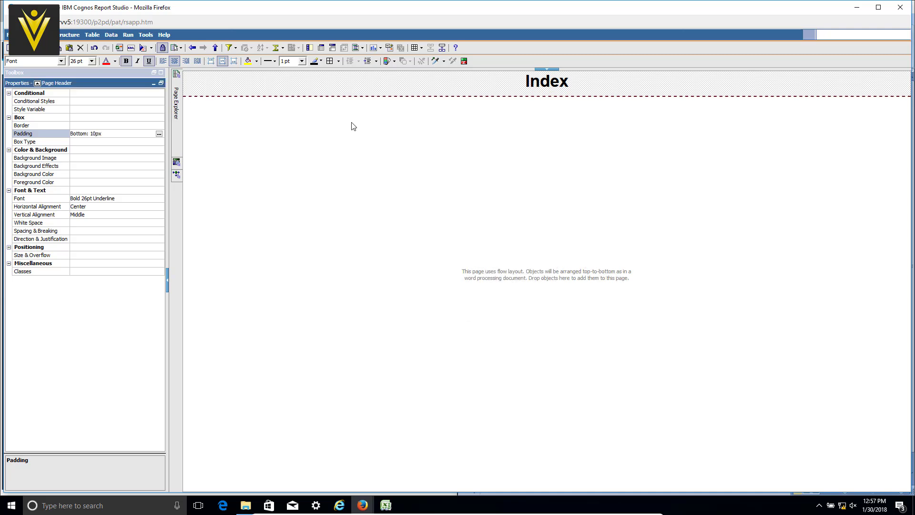
# Insert a Table of Contents object into the body of the Index page.
pyautogui.click(161, 73)
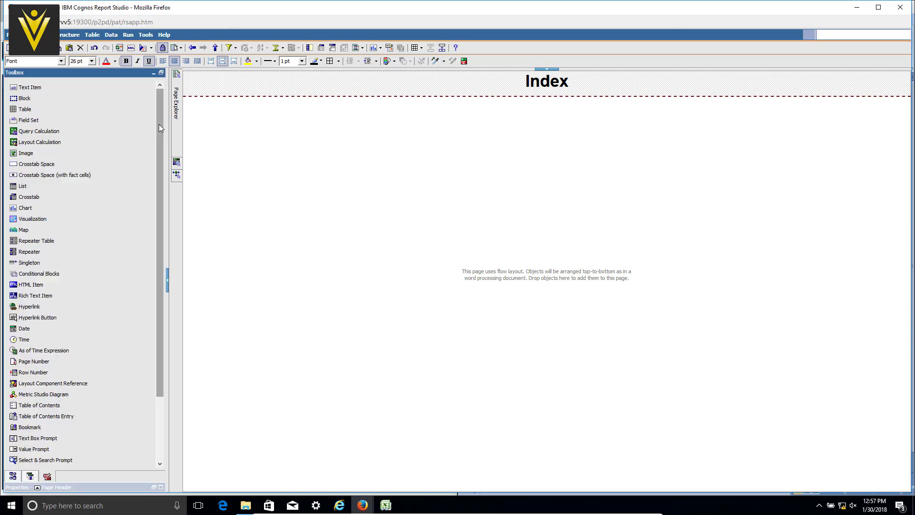
pyautogui.moveTo(159, 124); pyautogui.dragTo(159, 253)
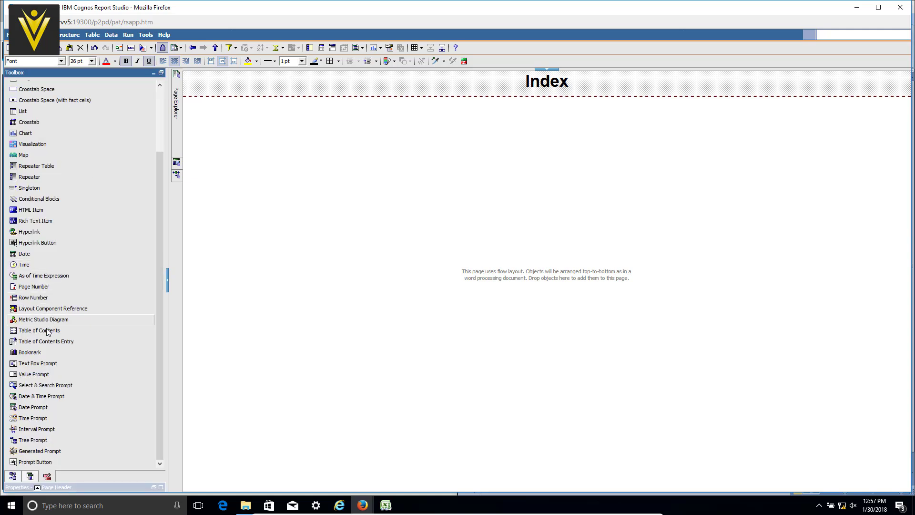
pyautogui.moveTo(47, 332); pyautogui.dragTo(320, 218)
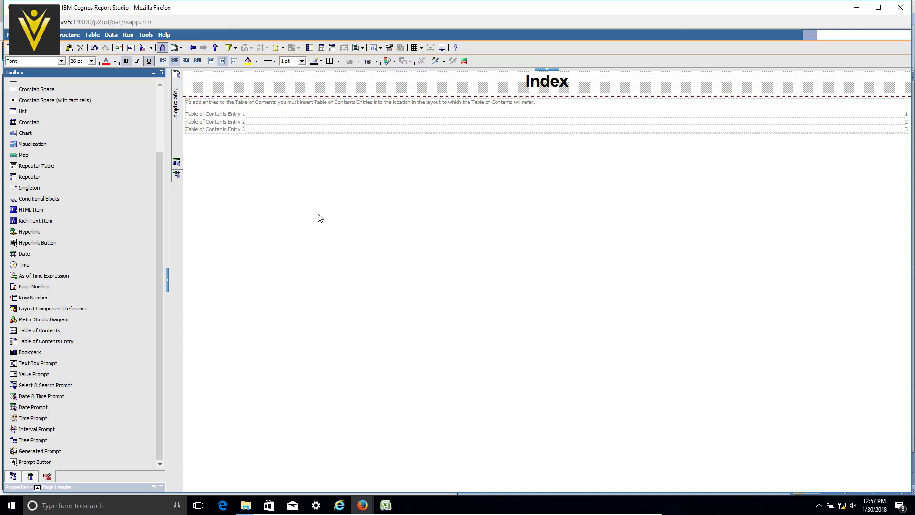
# Insert a Table of Contents Entry beside the title in the Sales By Country page header.
pyautogui.moveTo(176, 105)
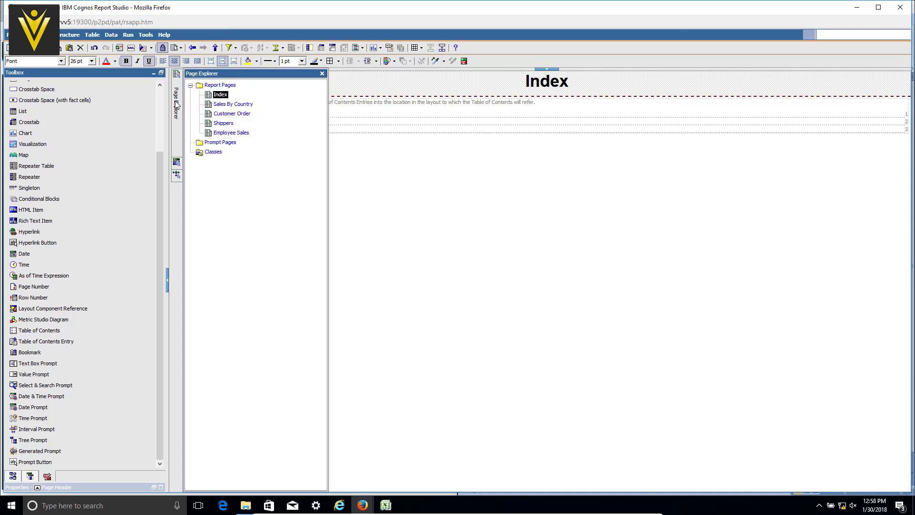
pyautogui.click(233, 104)
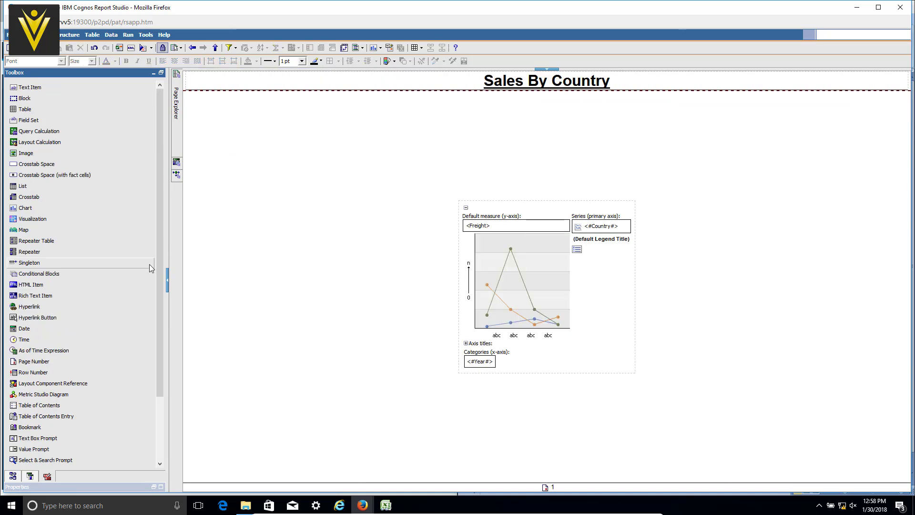
pyautogui.click(50, 418)
pyautogui.moveTo(50, 419); pyautogui.dragTo(762, 87)
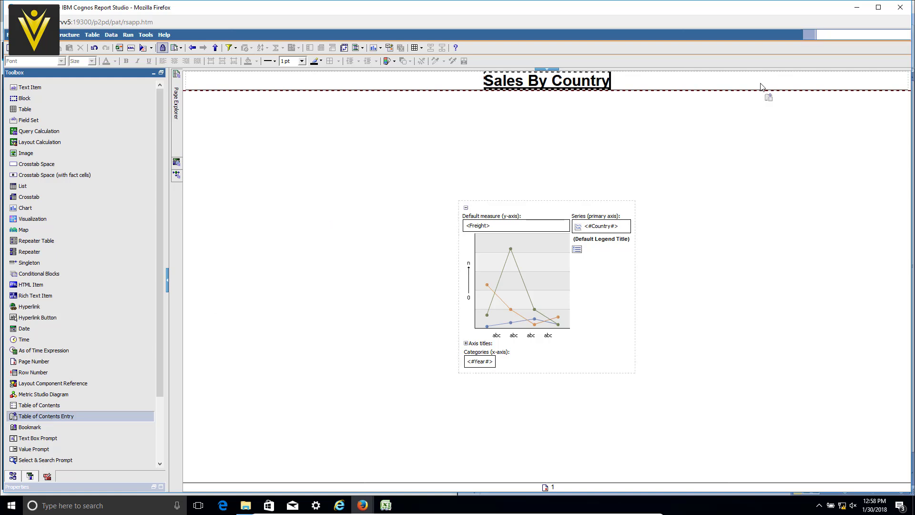
pyautogui.moveTo(761, 87); pyautogui.dragTo(765, 89)
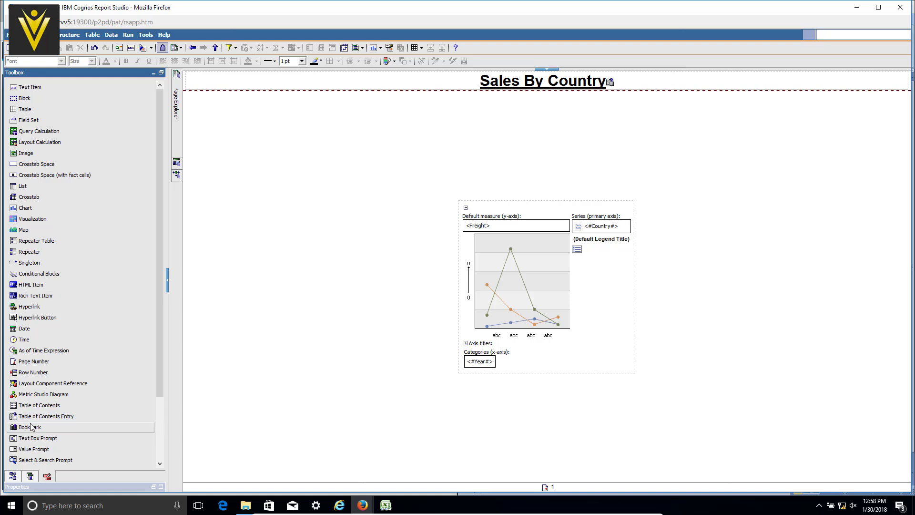
pyautogui.click(612, 82)
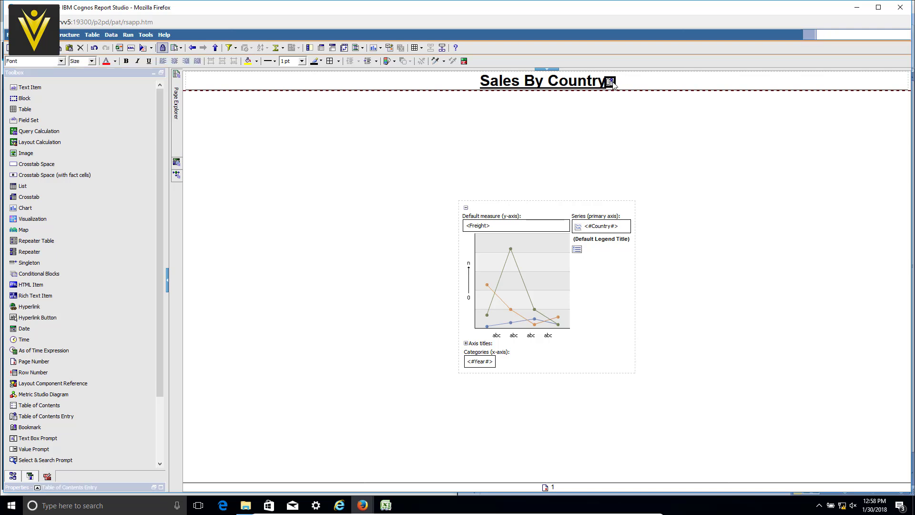
# Insert a Table of Contents Entry beside the title in the Customer Order page header.
pyautogui.moveTo(176, 103)
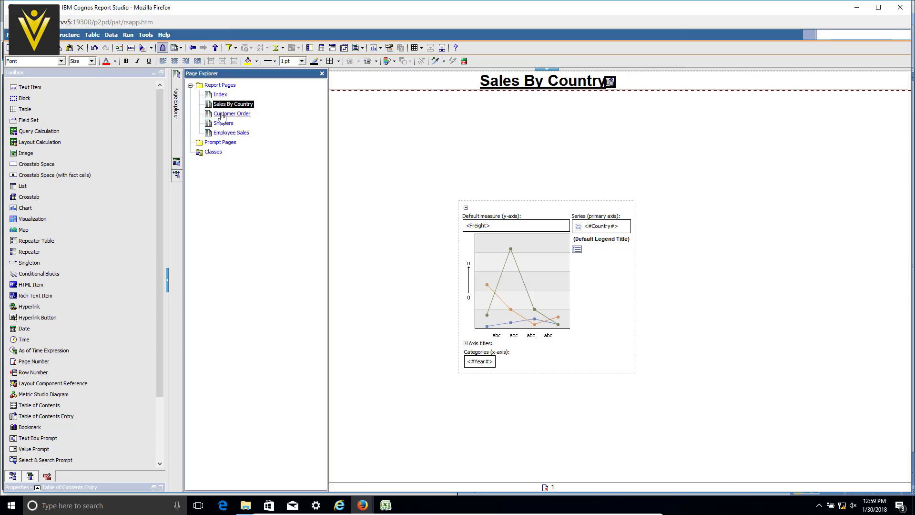
pyautogui.click(234, 119)
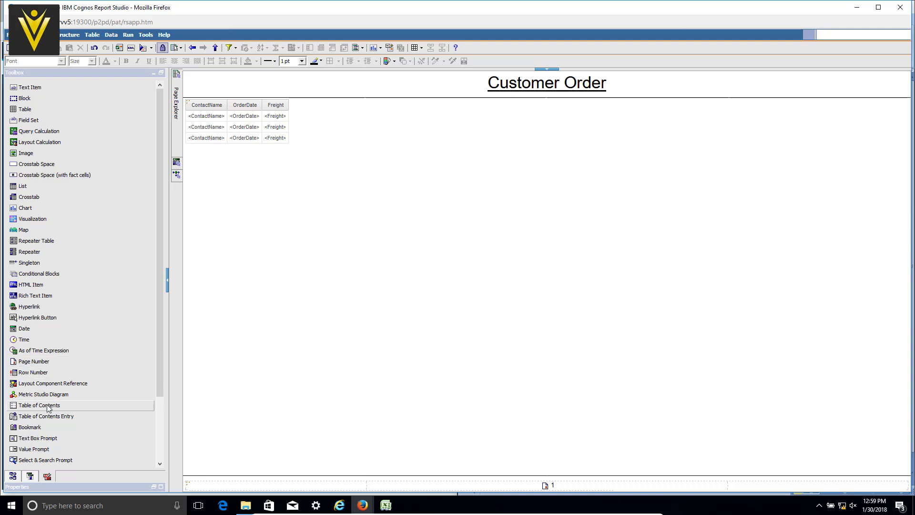
pyautogui.moveTo(52, 419); pyautogui.dragTo(627, 96)
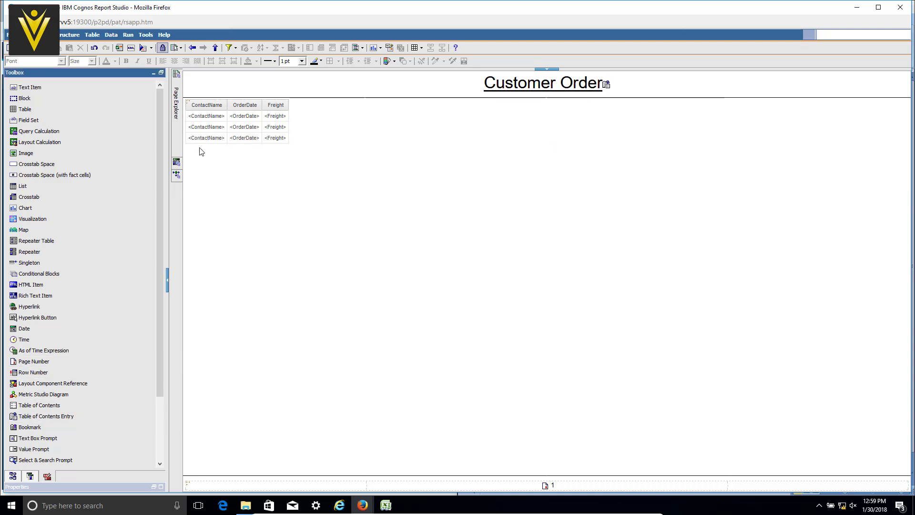
# Insert a Table of Contents Entry beside the title in the Shippers page header.
pyautogui.moveTo(179, 125)
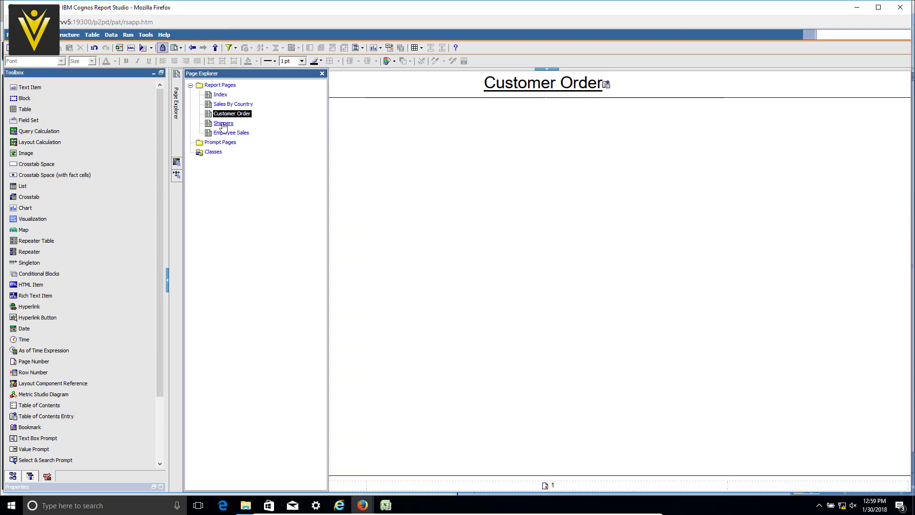
pyautogui.click(227, 125)
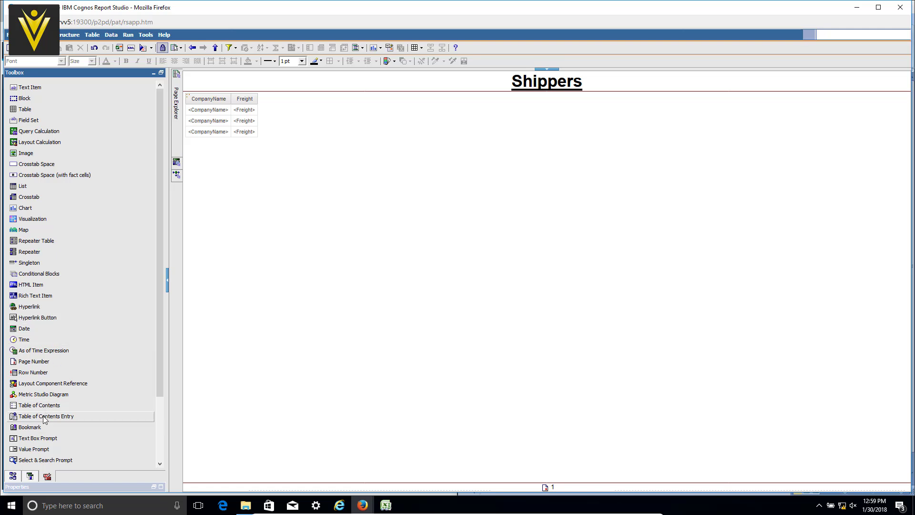
pyautogui.moveTo(47, 416); pyautogui.dragTo(639, 76)
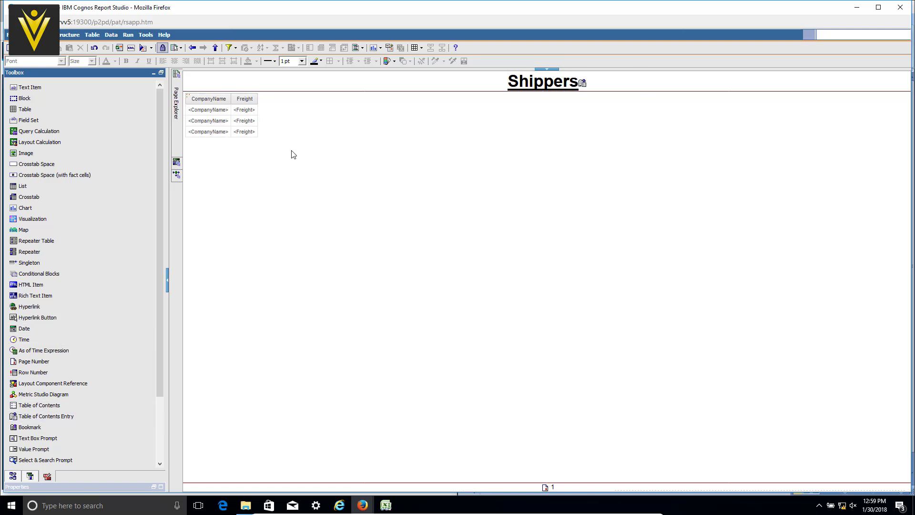
# Insert a Table of Contents Entry beside the Employee Sales By Year title on the Employee Sales page.
pyautogui.moveTo(178, 155)
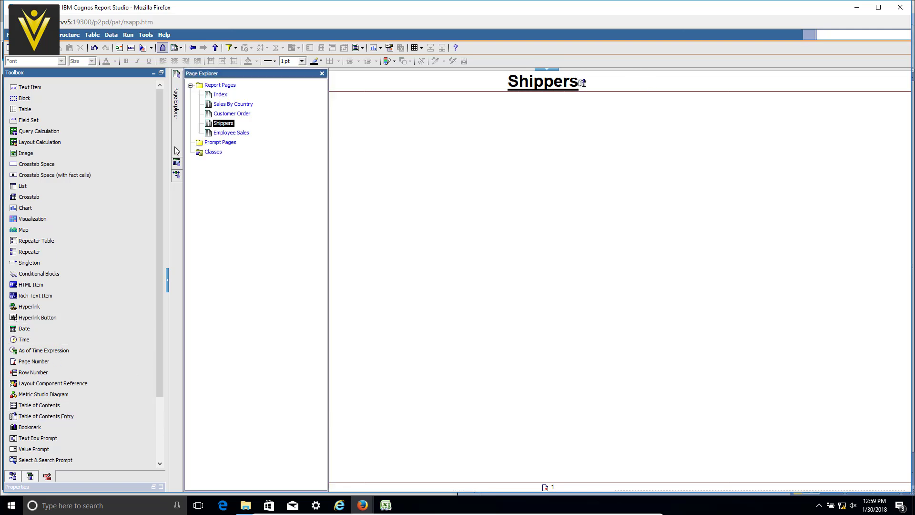
pyautogui.click(229, 133)
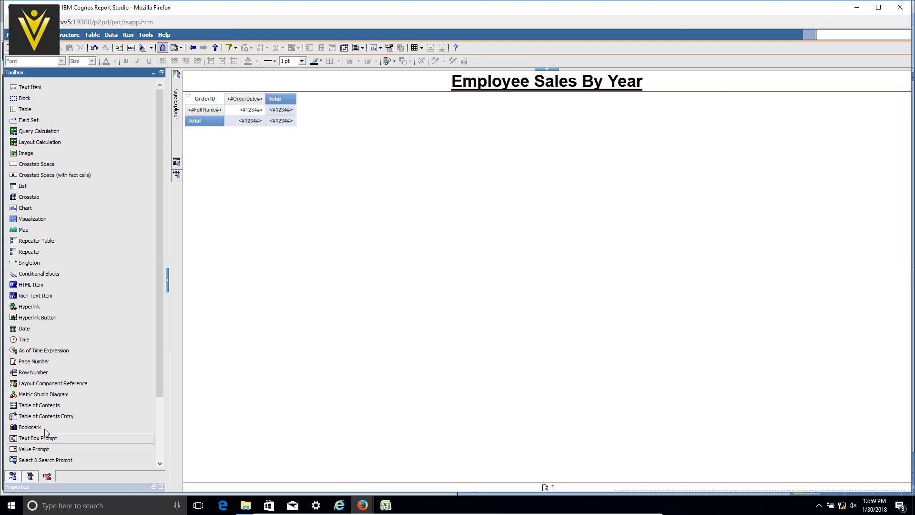
pyautogui.moveTo(45, 416); pyautogui.dragTo(651, 99)
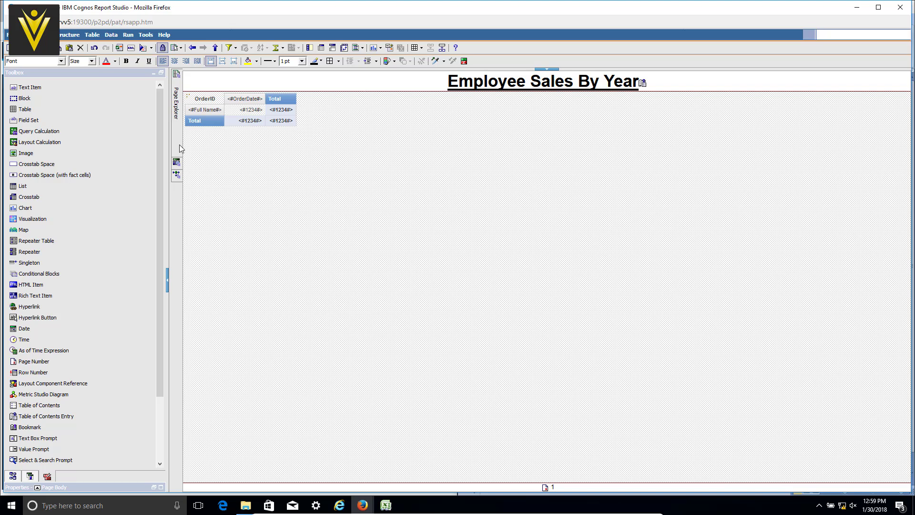
# On the Index page, set the source type of the first table of contents entry's text to Report Expression.
pyautogui.moveTo(179, 144)
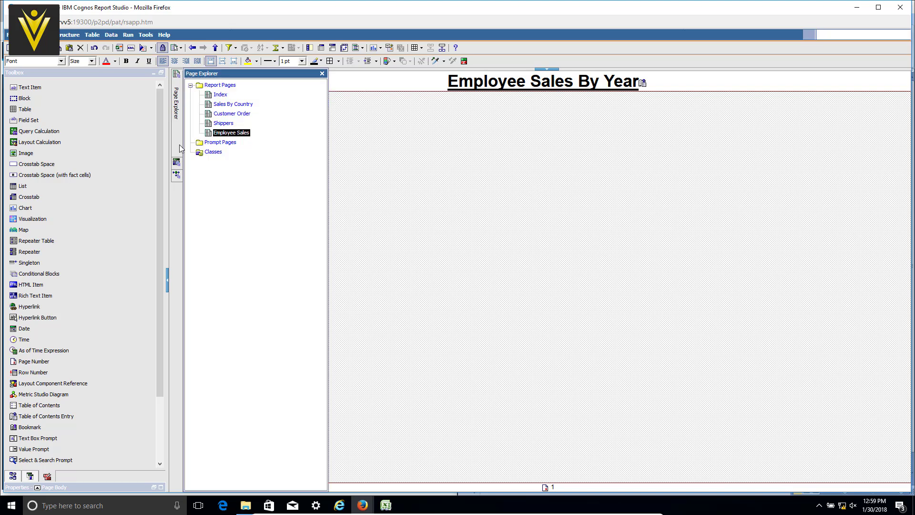
pyautogui.click(221, 94)
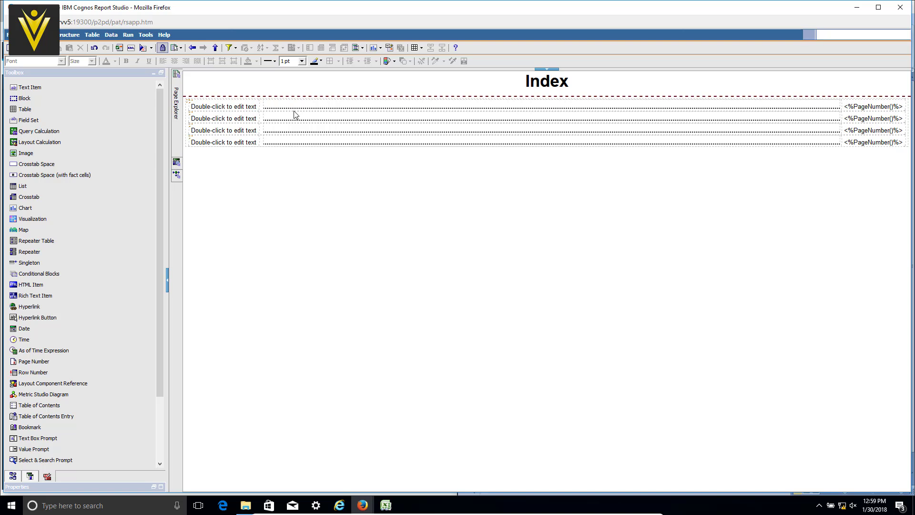
pyautogui.click(244, 112)
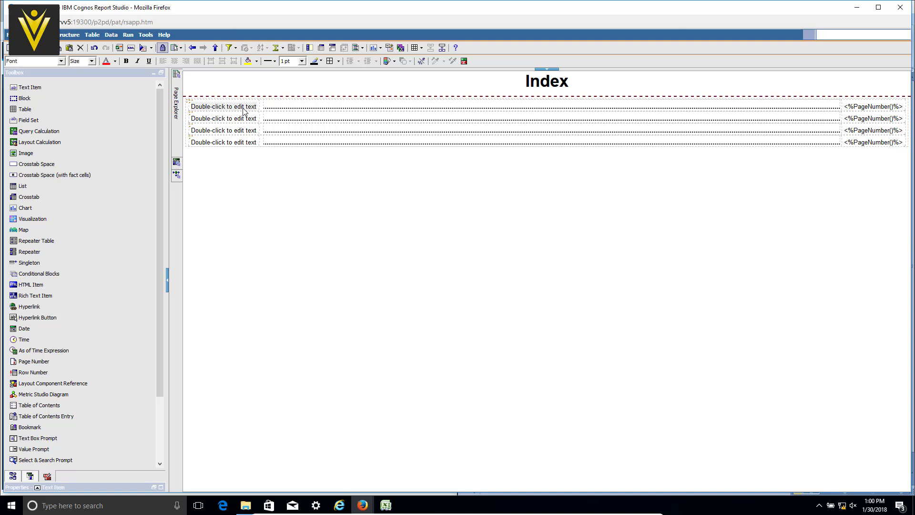
pyautogui.click(160, 487)
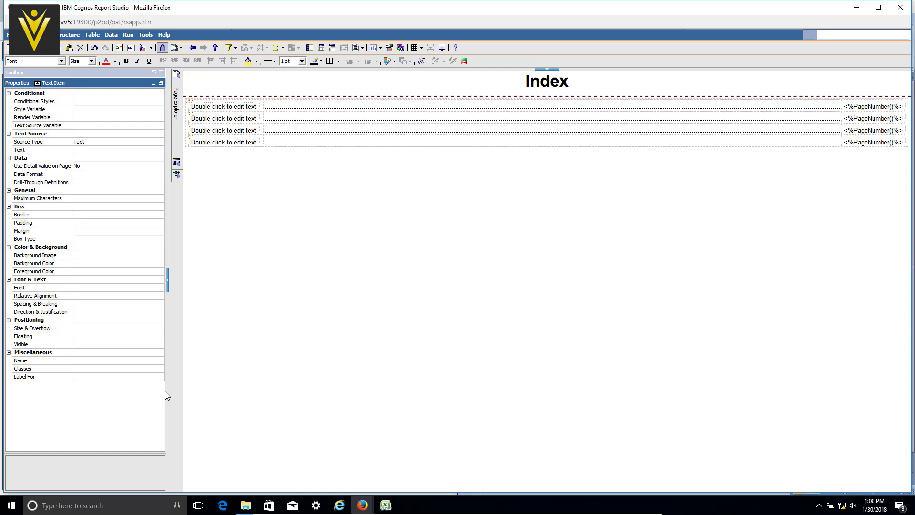
pyautogui.click(130, 142)
pyautogui.click(159, 141)
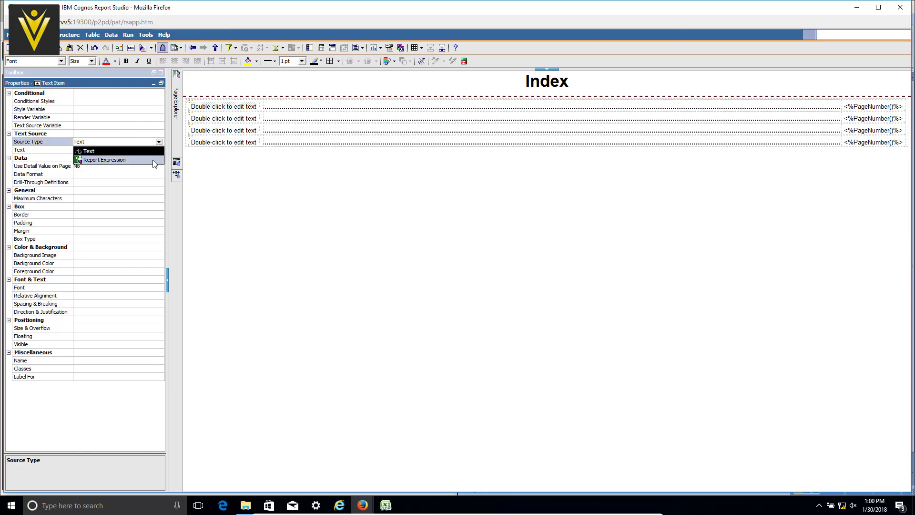
pyautogui.click(154, 160)
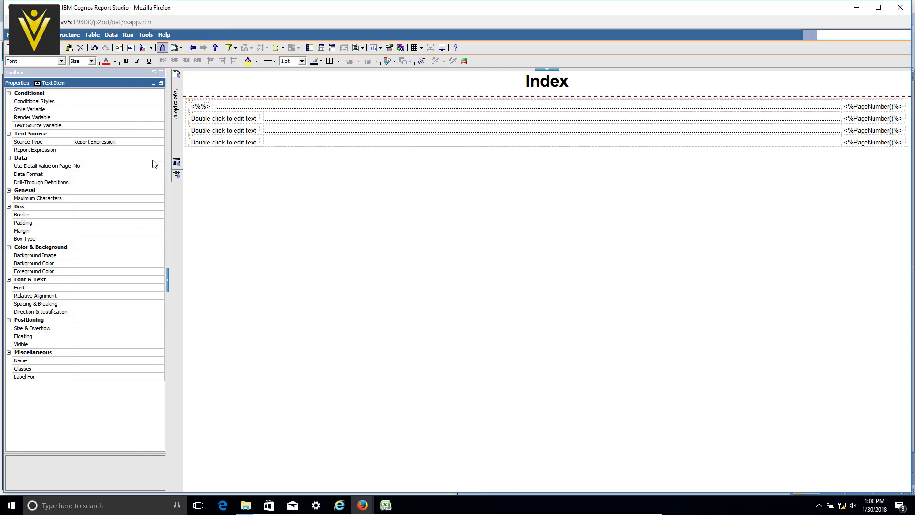
# Define the first entry's report expression with the report function PageName ().
pyautogui.doubleClick(204, 112)
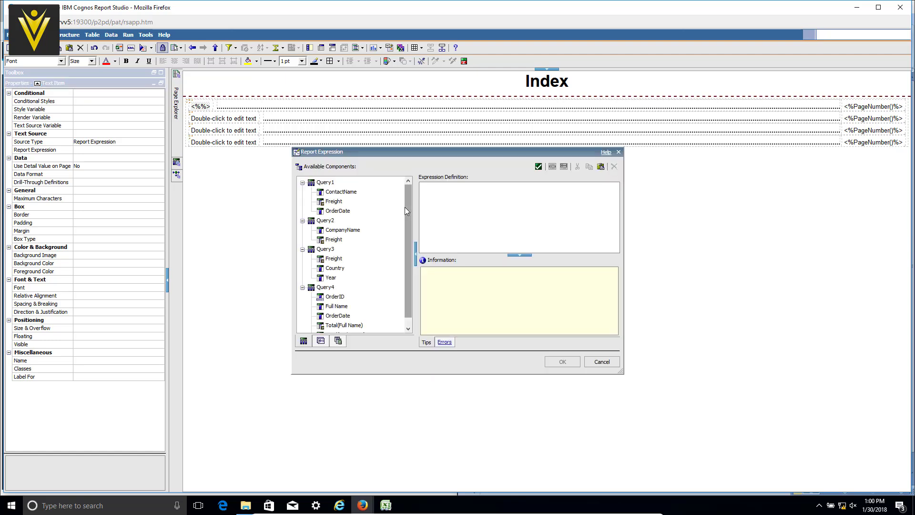
pyautogui.click(338, 342)
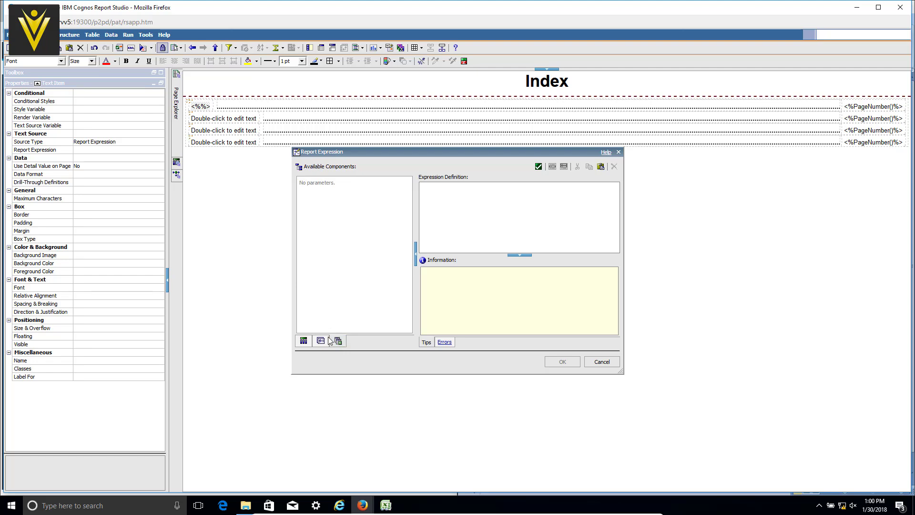
pyautogui.click(322, 342)
pyautogui.click(302, 211)
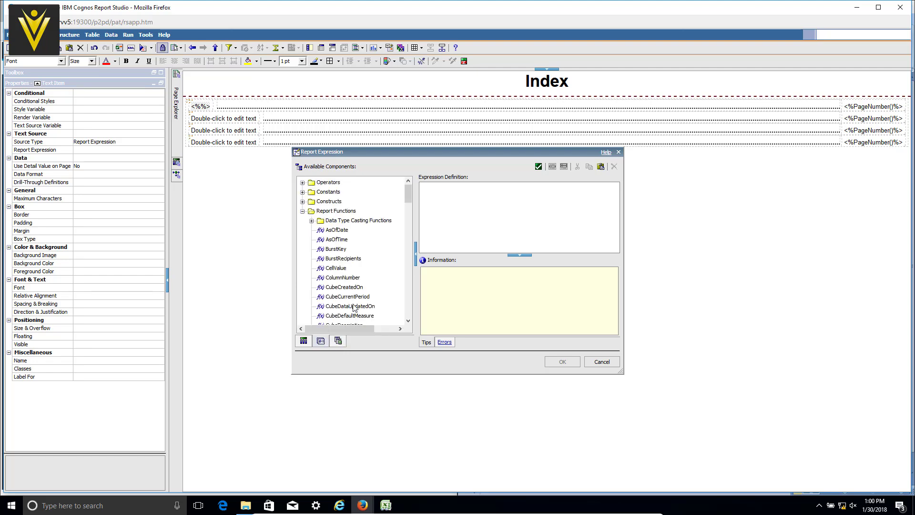
pyautogui.click(353, 308)
pyautogui.scroll(-3, 354, 307)
pyautogui.scroll(-6, 355, 265)
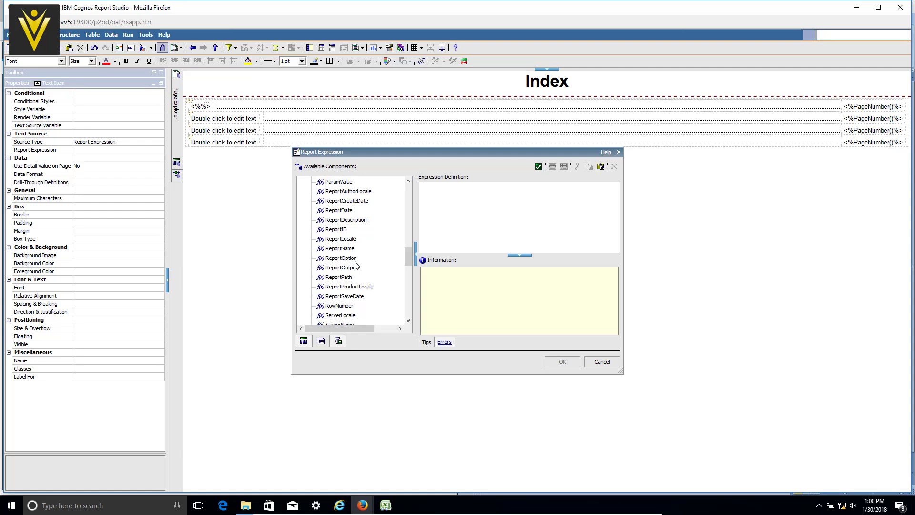
pyautogui.scroll(-4, 355, 265)
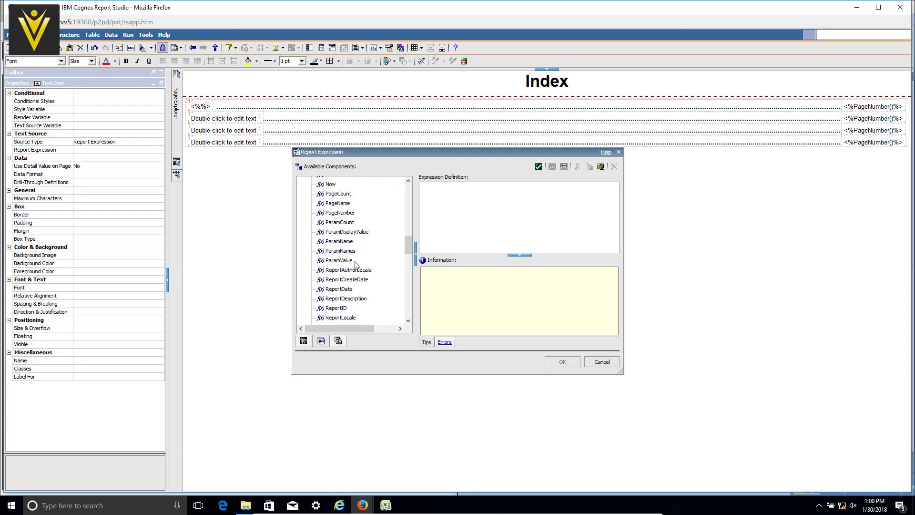
pyautogui.click(342, 205)
pyautogui.moveTo(342, 205); pyautogui.dragTo(435, 209)
pyautogui.click(469, 234)
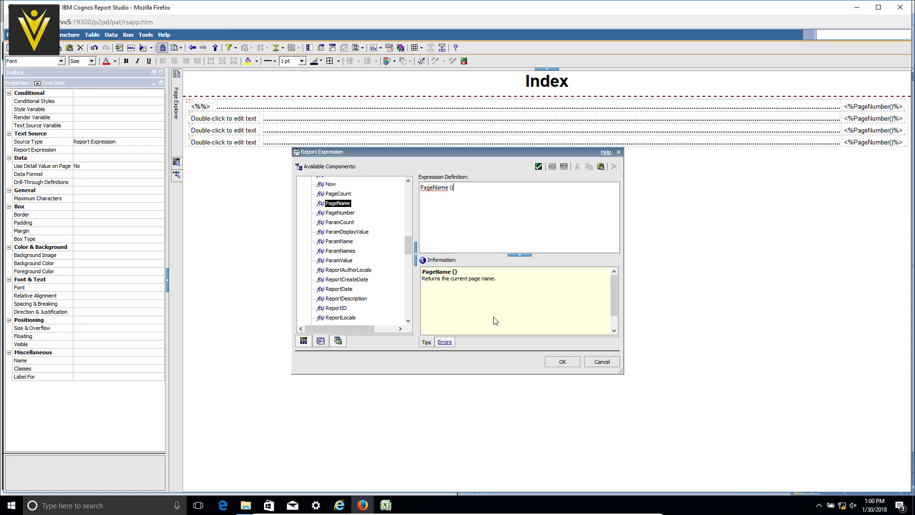
pyautogui.click(543, 169)
pyautogui.click(557, 364)
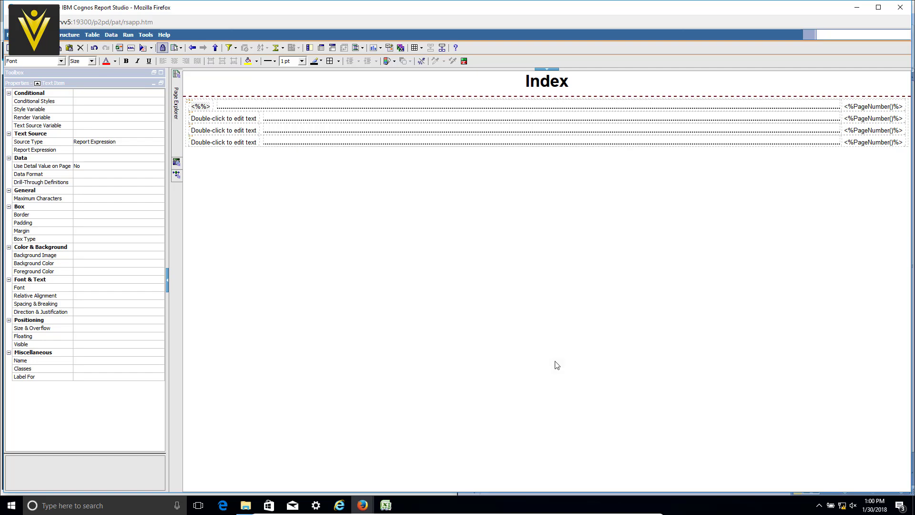
# Delete the placeholder text items from the second, third and fourth table of contents entries.
pyautogui.click(230, 122)
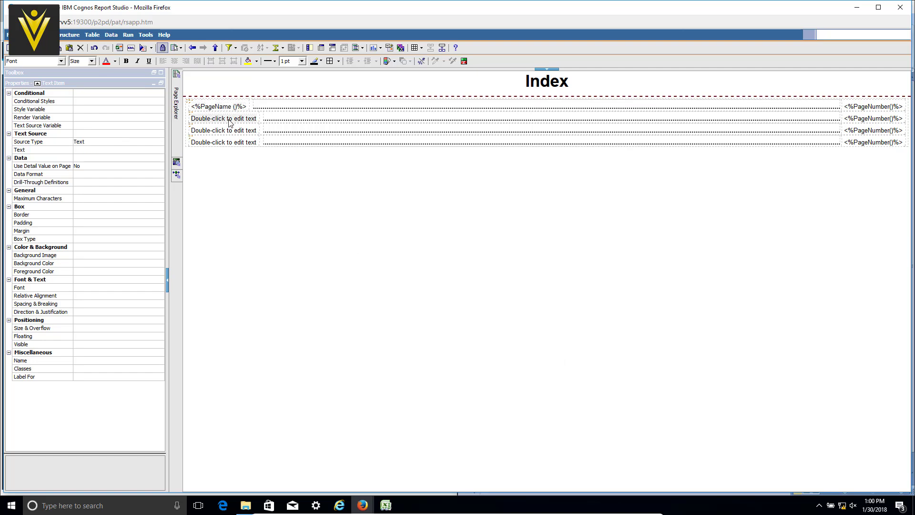
pyautogui.click(229, 133)
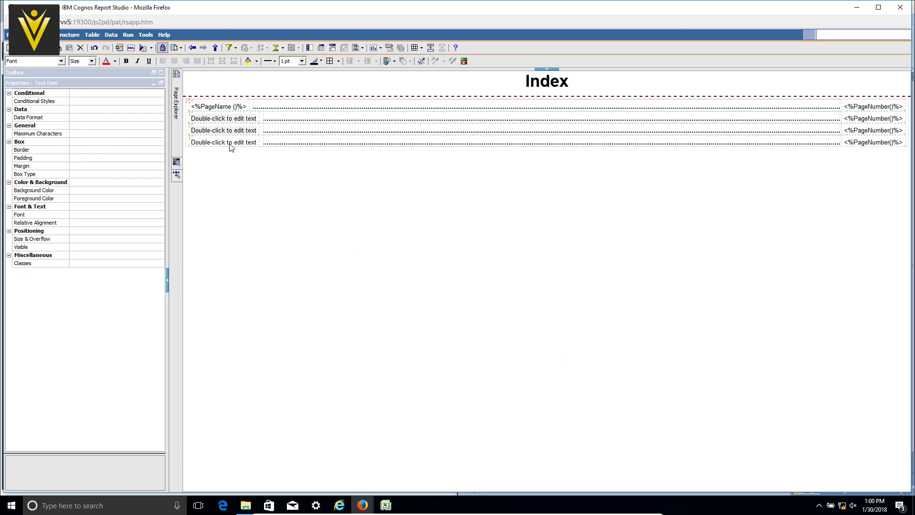
pyautogui.click(230, 146)
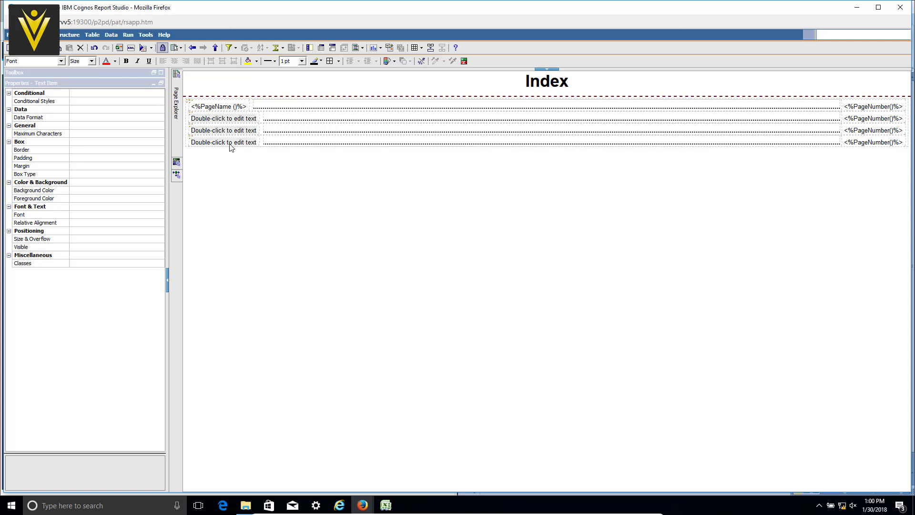
pyautogui.press('Delete')
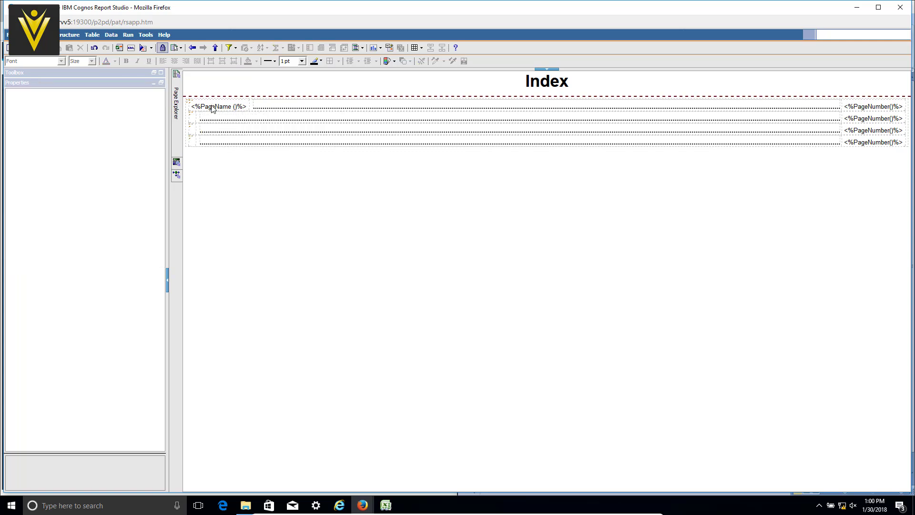
# Copy the first entry's PageName () text item into the empty second, third and fourth table of contents entries.
pyautogui.click(213, 108)
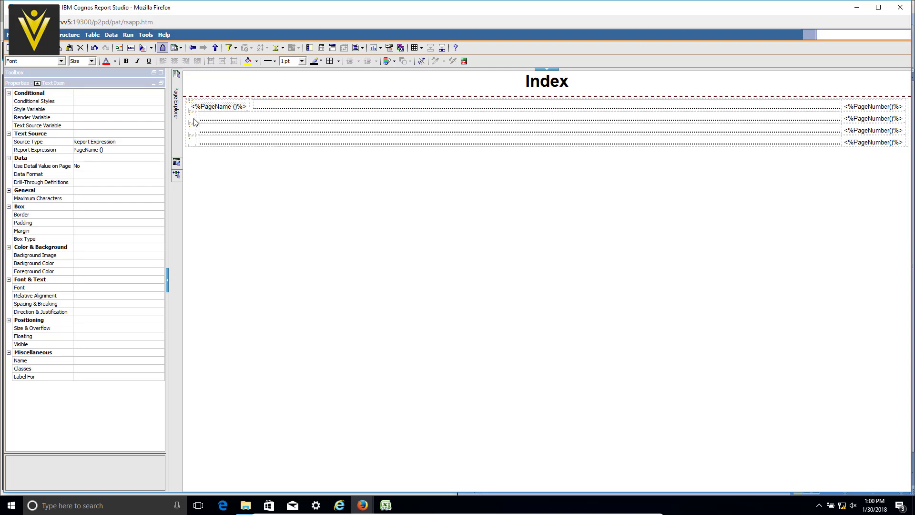
pyautogui.click(198, 124)
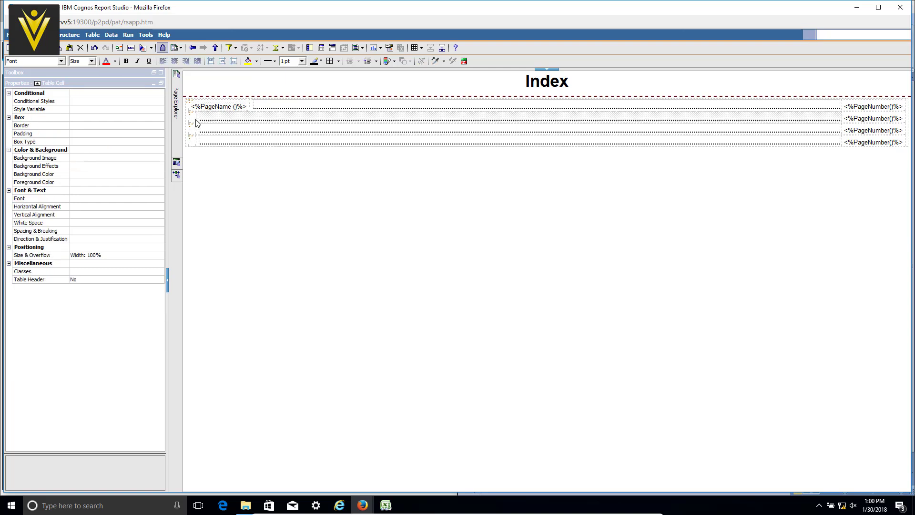
pyautogui.click(199, 127)
pyautogui.hotkey('ctrl', 'v')
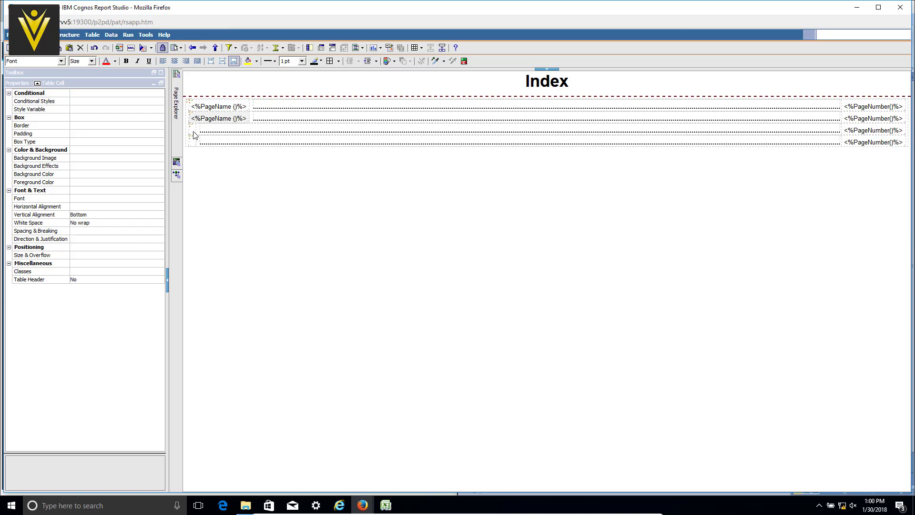
pyautogui.keyDown('ctrl'); pyautogui.click(194, 142); pyautogui.keyUp('ctrl')
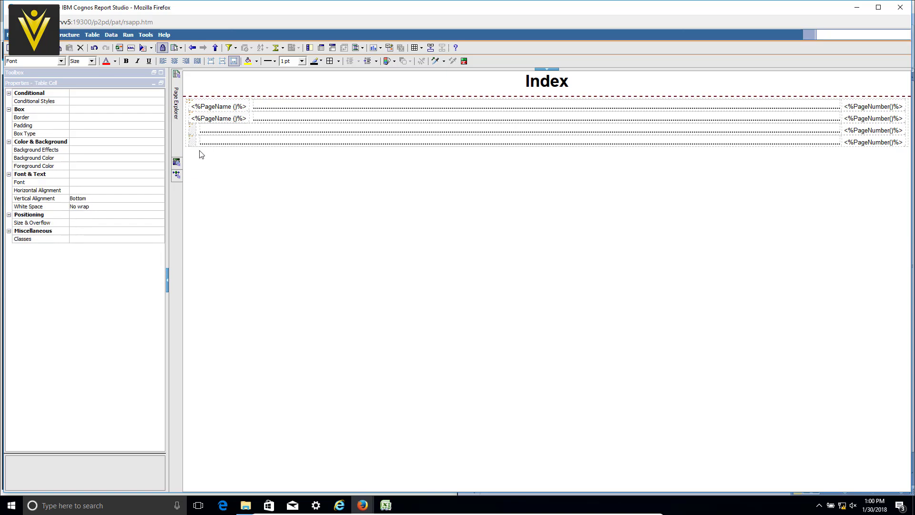
pyautogui.keyDown('ctrl'); pyautogui.click(194, 139); pyautogui.keyUp('ctrl')
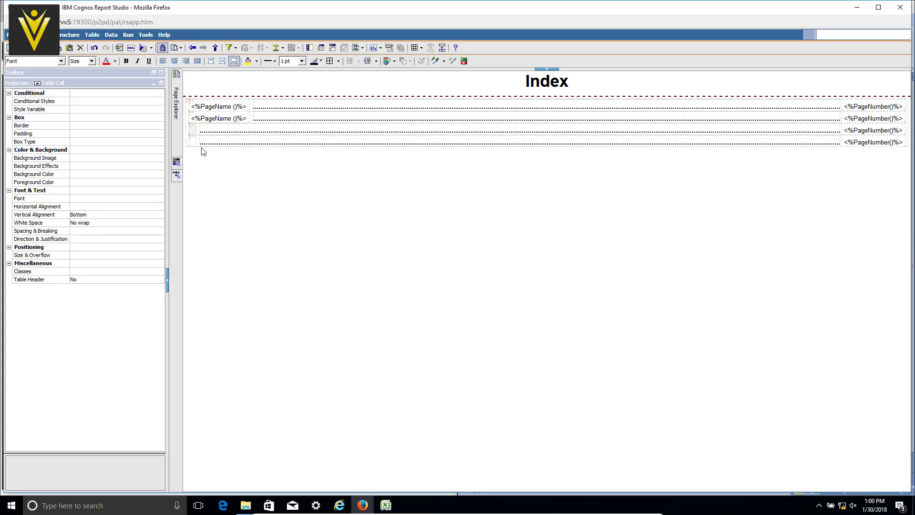
pyautogui.hotkey('ctrl', 'v')
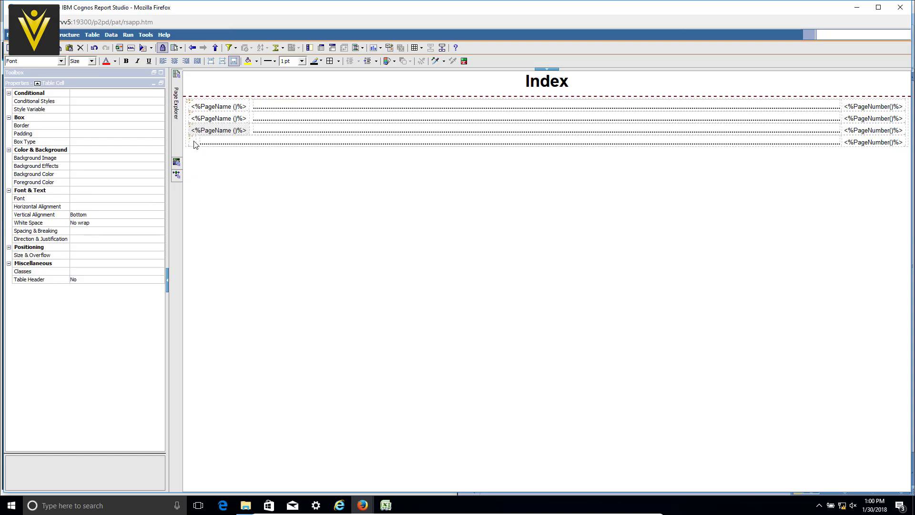
pyautogui.click(194, 143)
pyautogui.hotkey('ctrl', 'v')
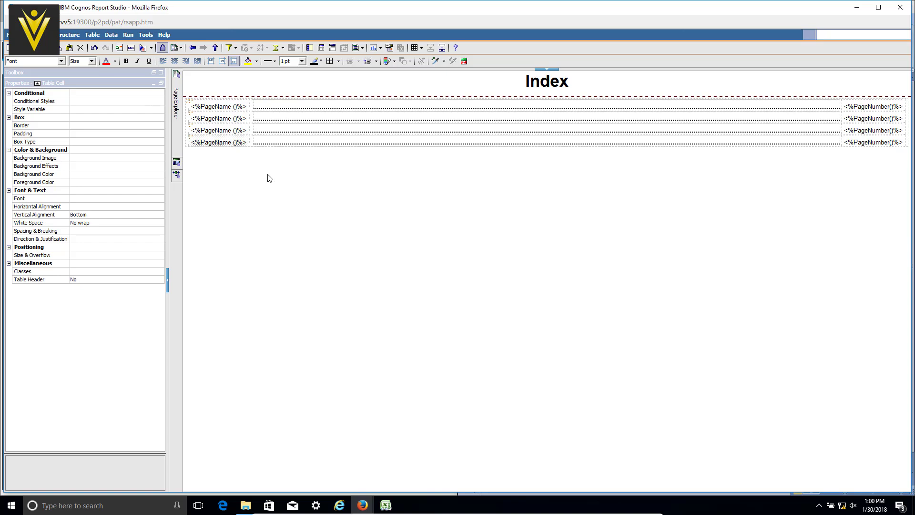
# Switch to Cognos Connection in Internet Explorer and refresh the NORTHWND folder listing.
pyautogui.hotkey('alt', 'Tab')
pyautogui.hotkey('alt', 'Tab')
pyautogui.hotkey('alt', 'Tab')
pyautogui.hotkey('alt', 'Tab')
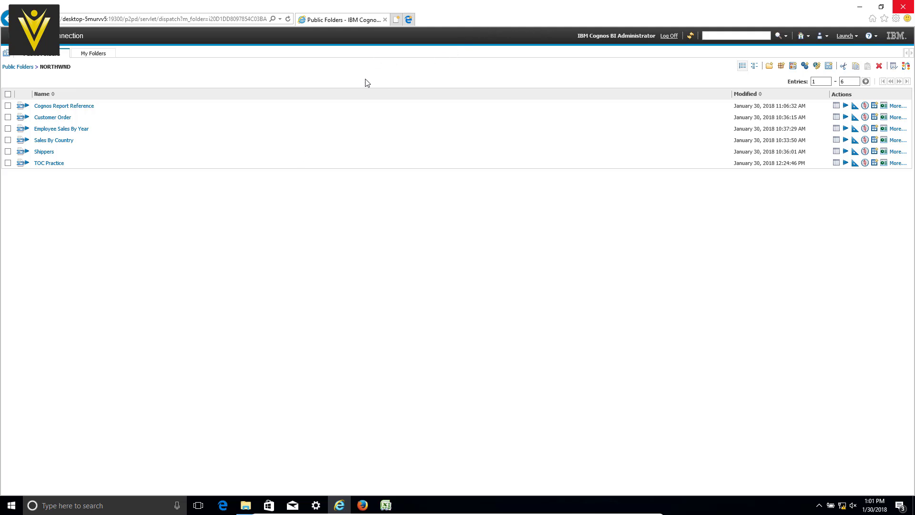
pyautogui.rightClick(340, 206)
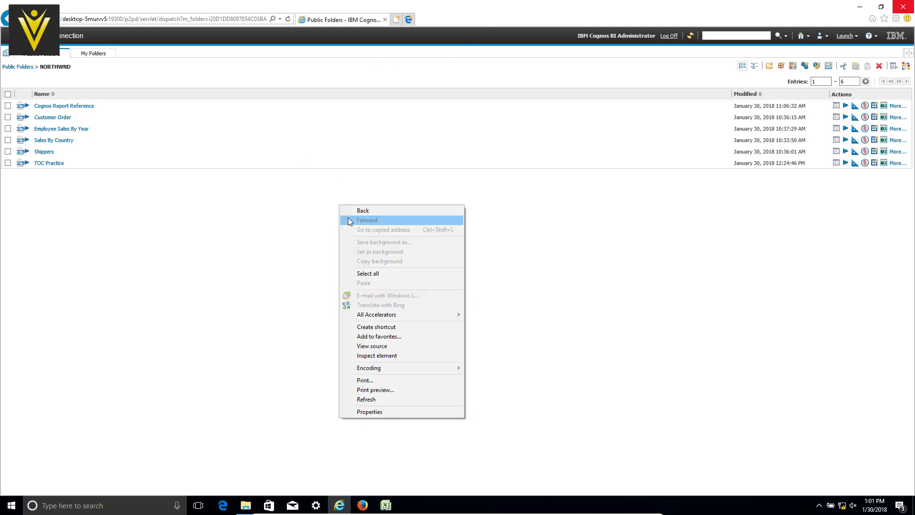
pyautogui.click(378, 401)
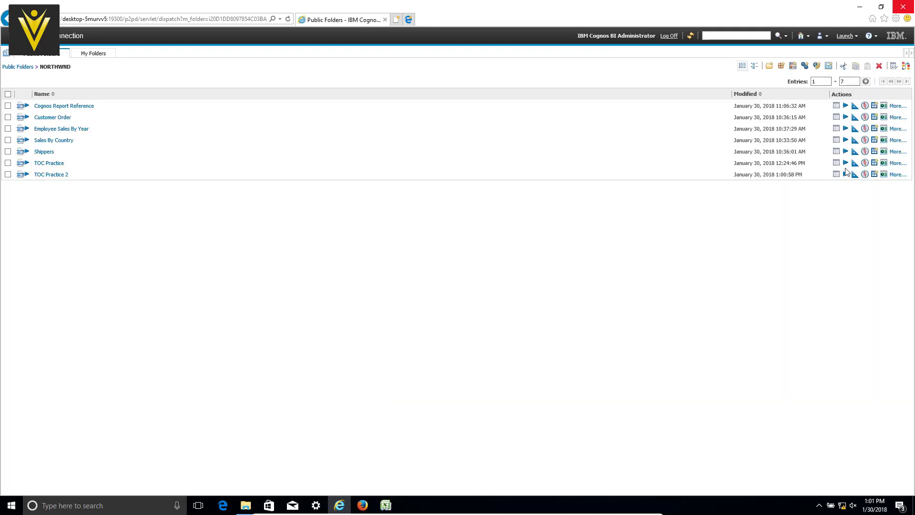
# Run the TOC Practice 2 report with options, using PDF as the output format.
pyautogui.click(846, 175)
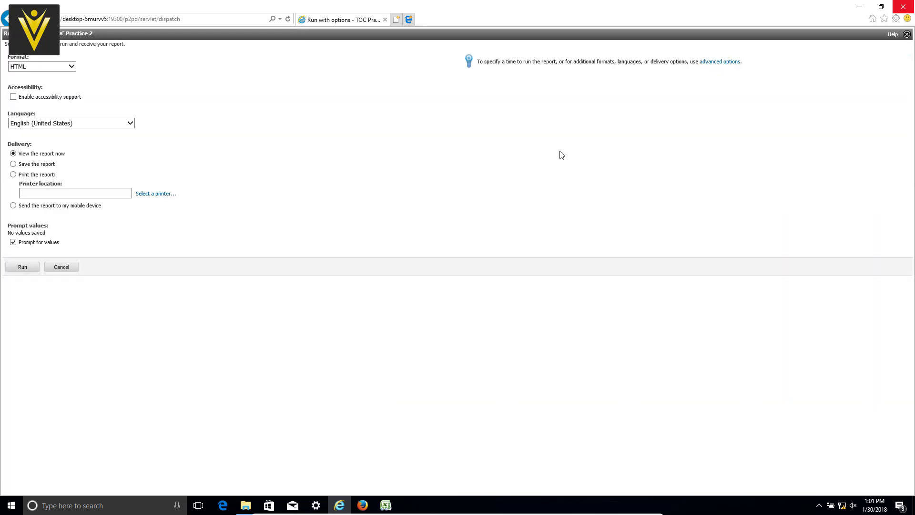
pyautogui.click(47, 68)
pyautogui.click(19, 74)
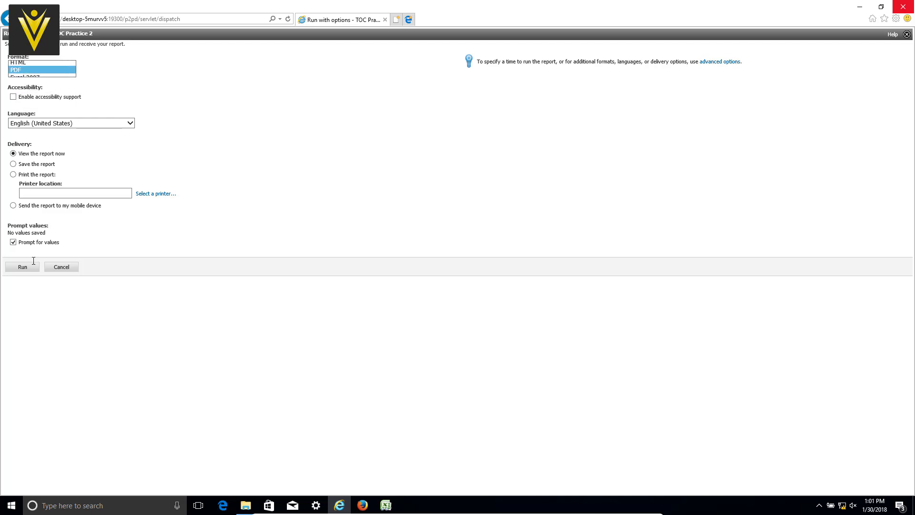
pyautogui.click(32, 274)
pyautogui.click(25, 266)
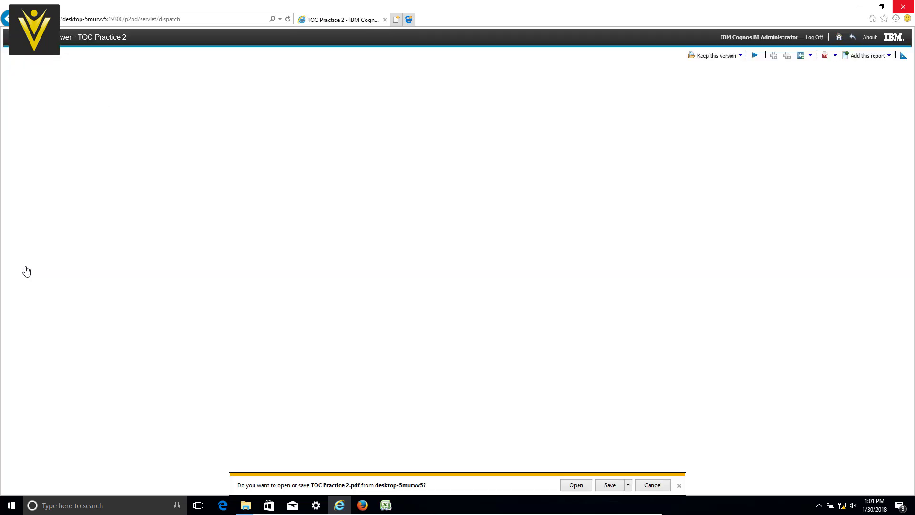
# Open the generated PDF in Firefox, follow the Sales By Country link in the index, and close the PDF.
pyautogui.click(575, 485)
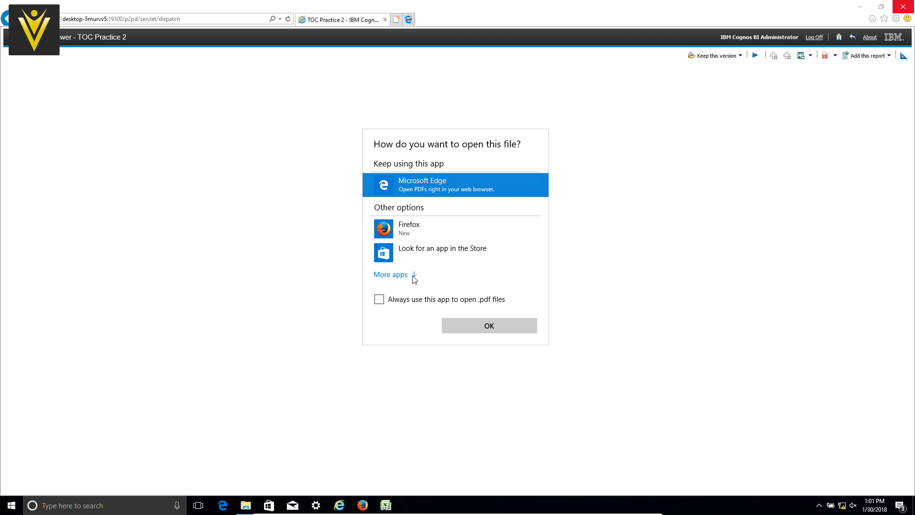
pyautogui.click(433, 236)
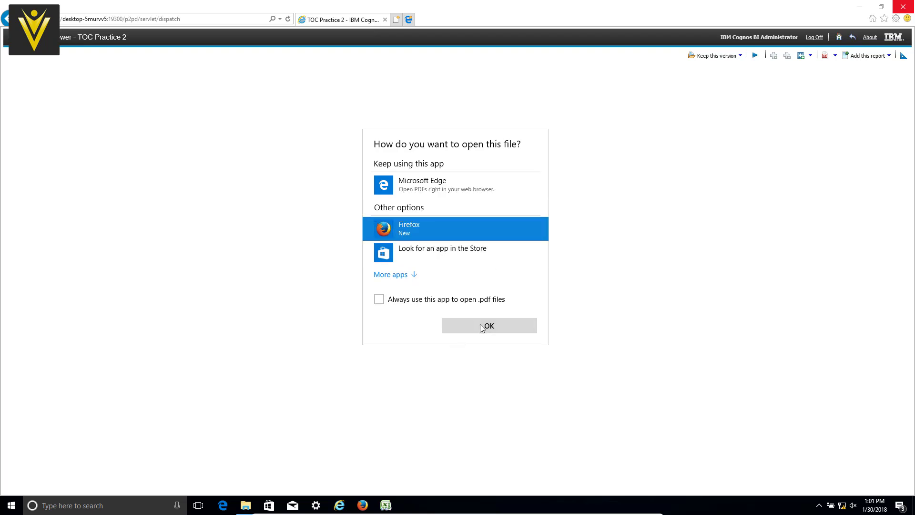
pyautogui.click(483, 326)
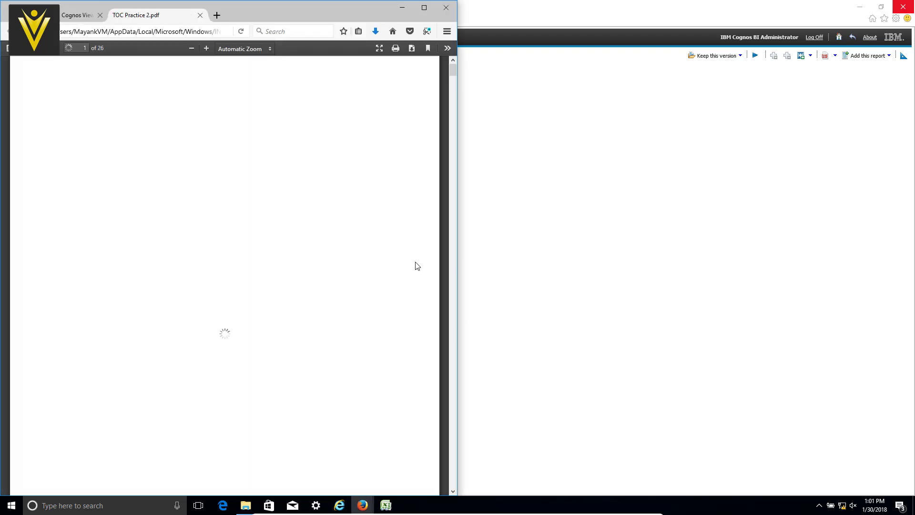
pyautogui.click(428, 9)
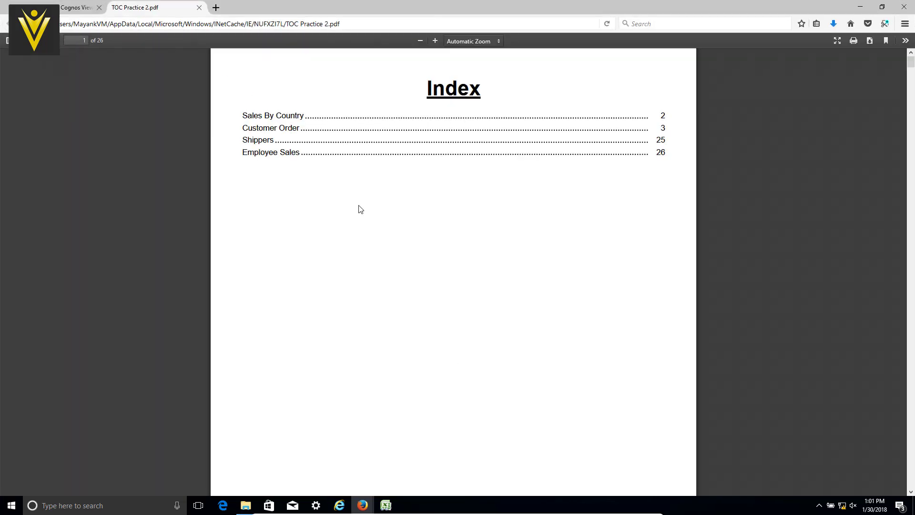
pyautogui.click(316, 116)
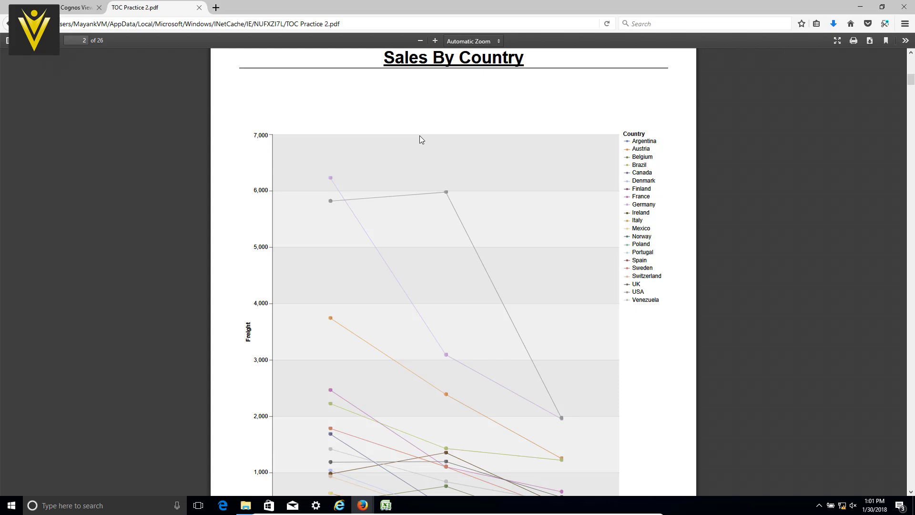
pyautogui.click(200, 8)
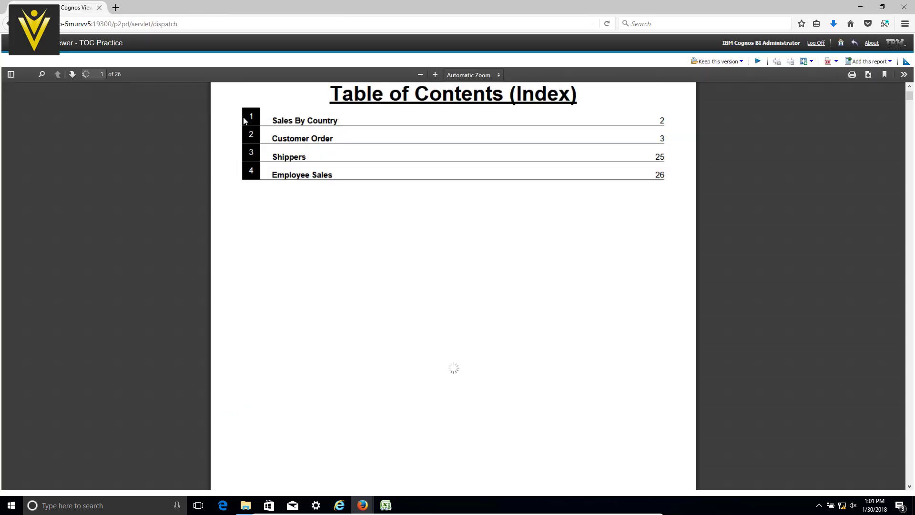
# Switch back to Report Studio and insert a "Go to Top" text item beside the title on the Sales By Country page.
pyautogui.hotkey('alt', 'Tab')
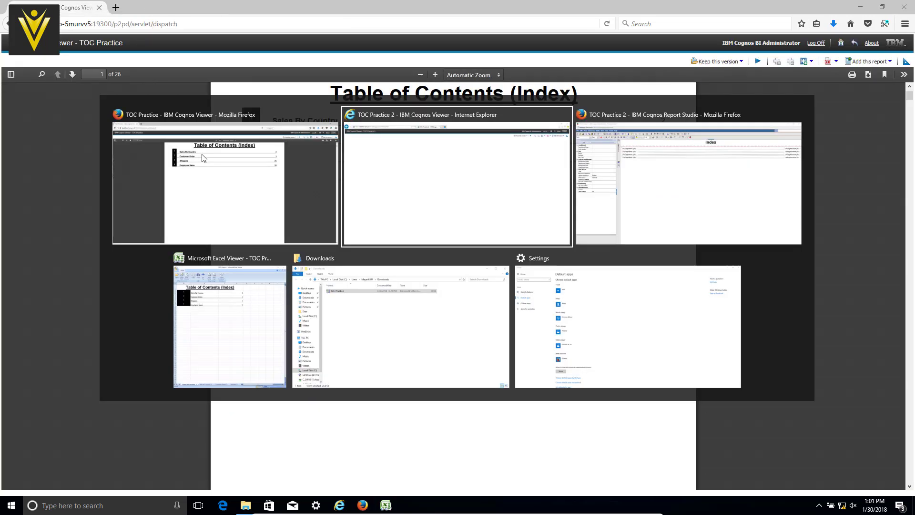
pyautogui.hotkey('alt', 'Tab')
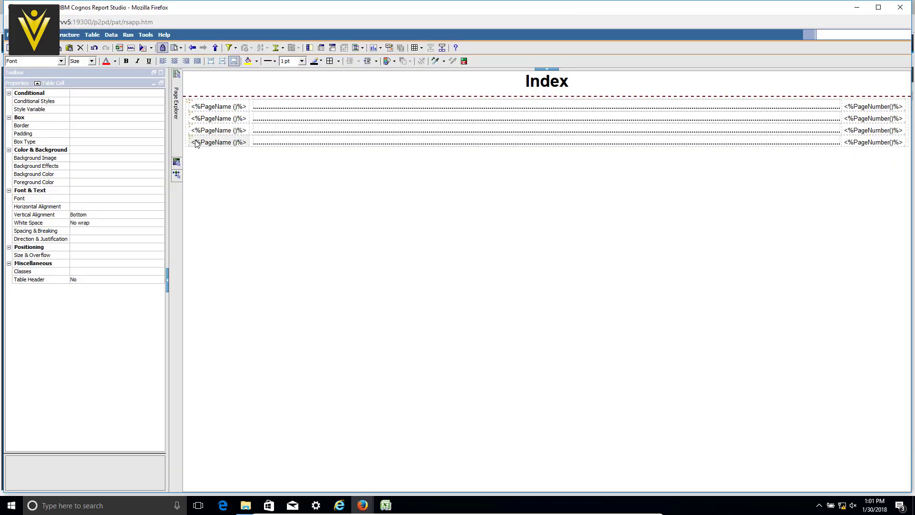
pyautogui.moveTo(179, 120)
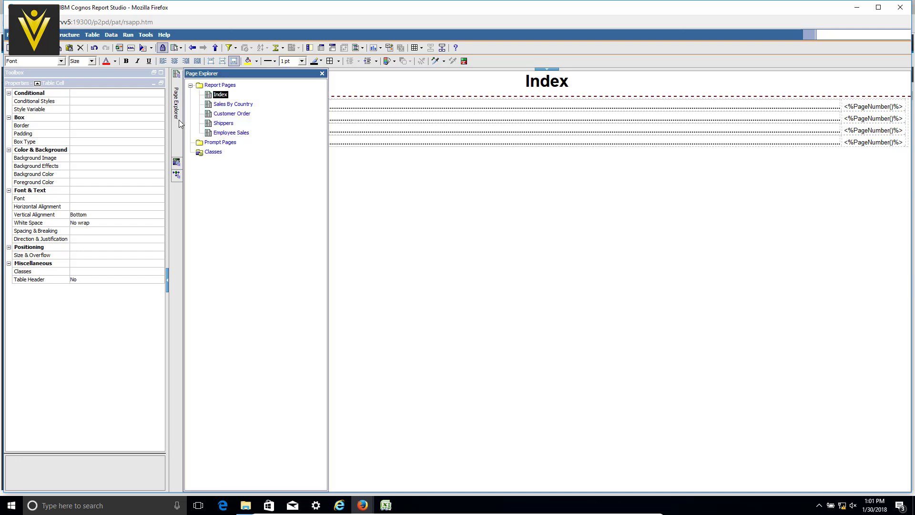
pyautogui.click(161, 73)
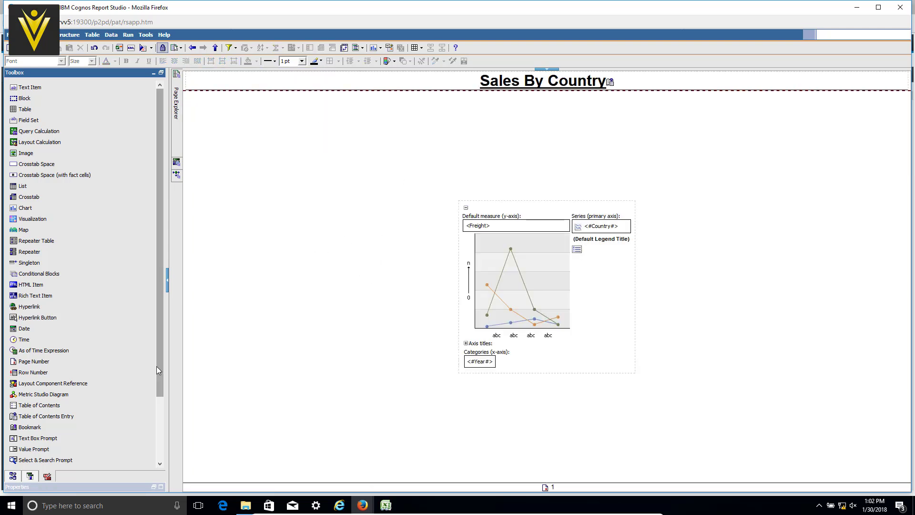
pyautogui.moveTo(46, 91); pyautogui.dragTo(656, 82)
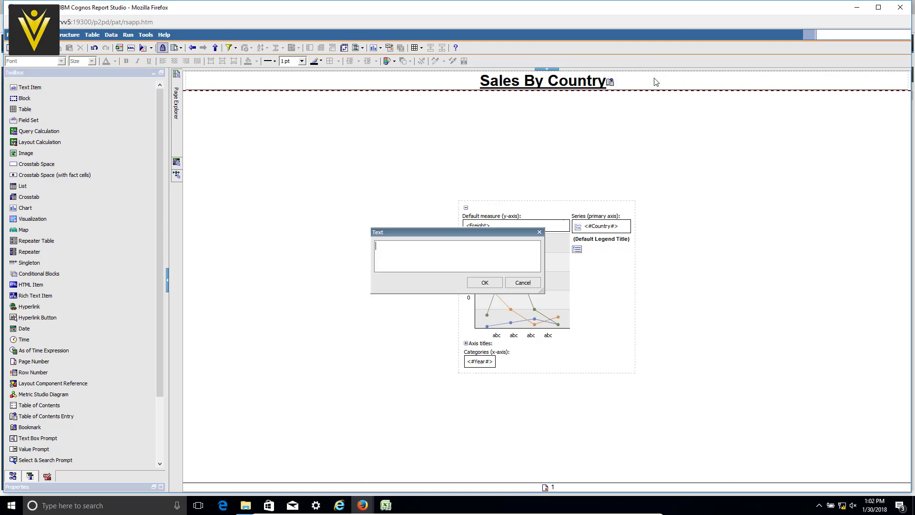
pyautogui.write('Go to Top')
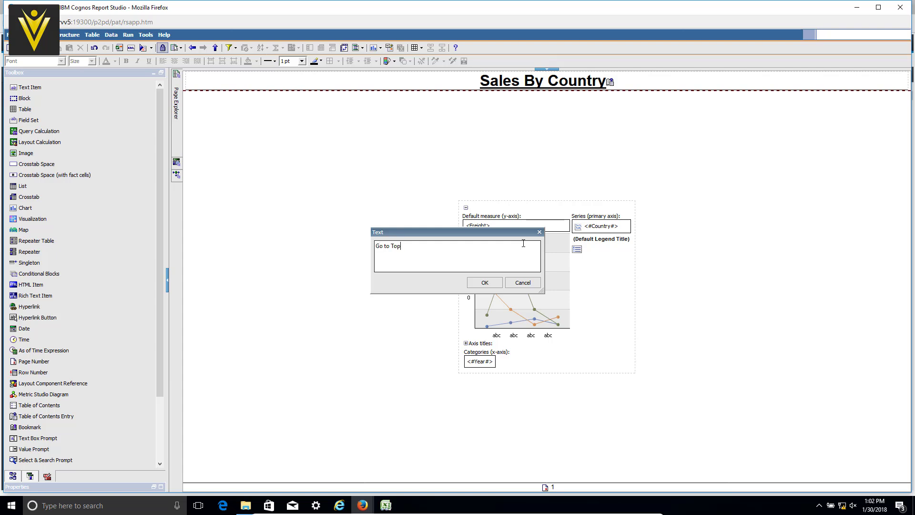
pyautogui.press('Return')
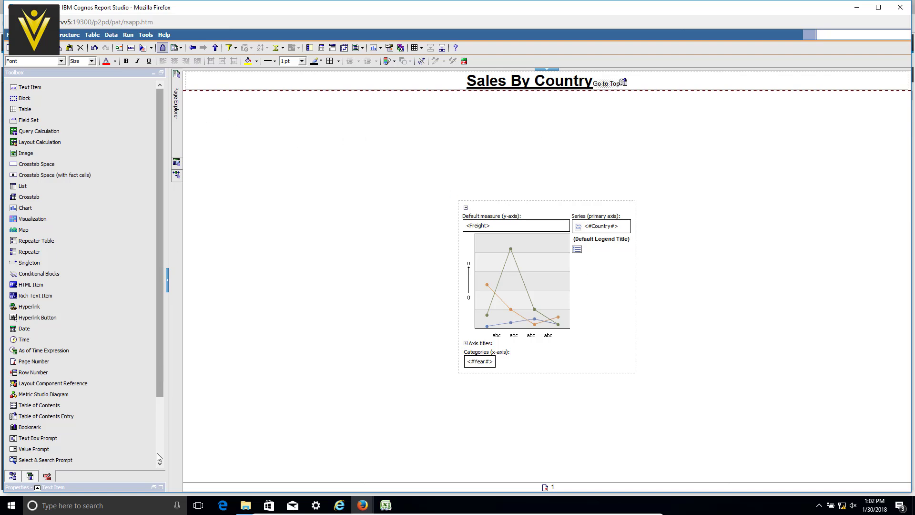
# Float the Go to Top text item to the right, allowing floating objects on both sides.
pyautogui.click(161, 487)
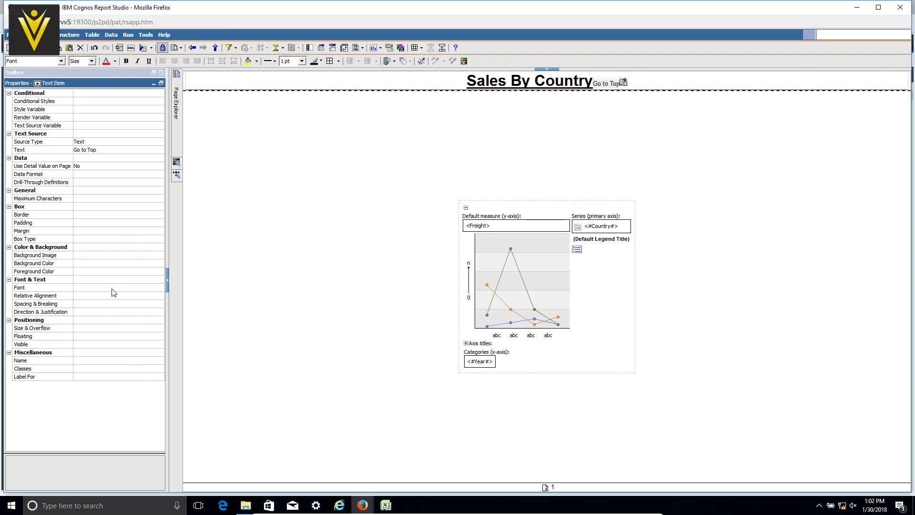
pyautogui.click(114, 336)
pyautogui.click(158, 337)
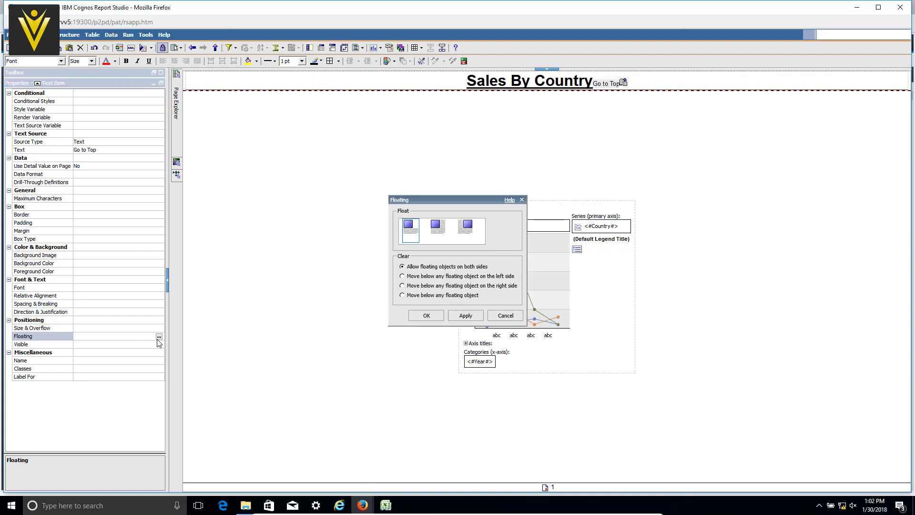
pyautogui.click(462, 238)
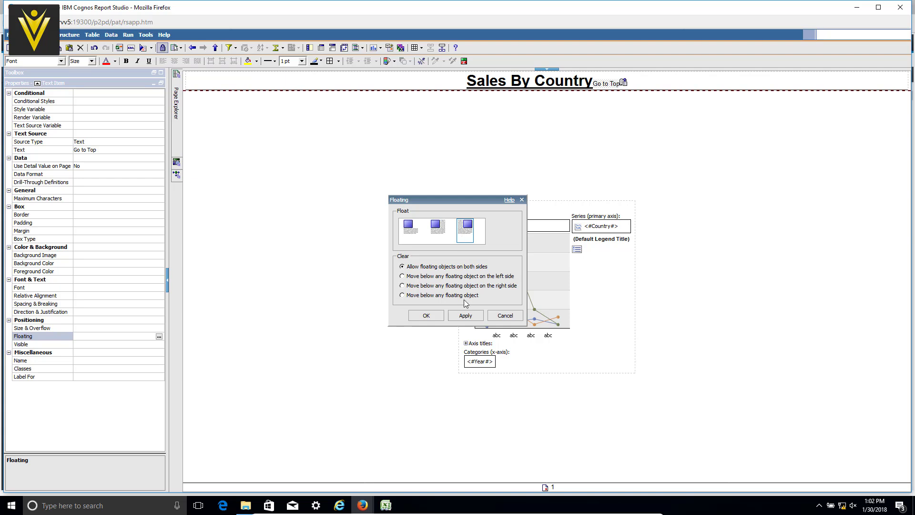
pyautogui.click(464, 315)
pyautogui.click(436, 318)
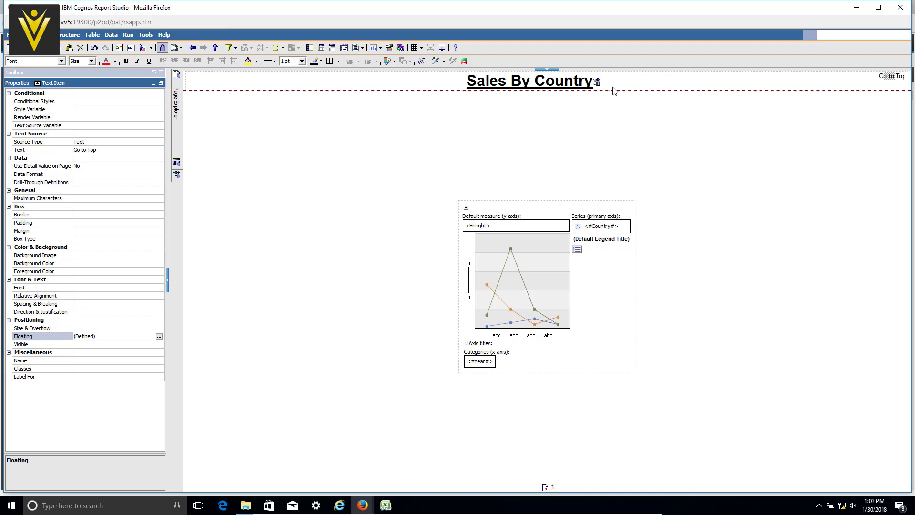
# Add a drill-through definition to the Go to Top text item, with a Text bookmark set to TOC.
pyautogui.rightClick(886, 80)
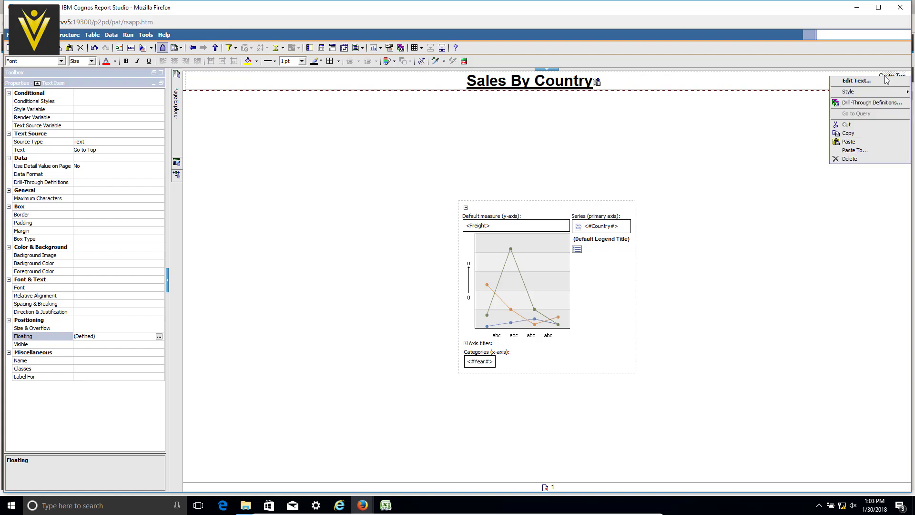
pyautogui.click(880, 103)
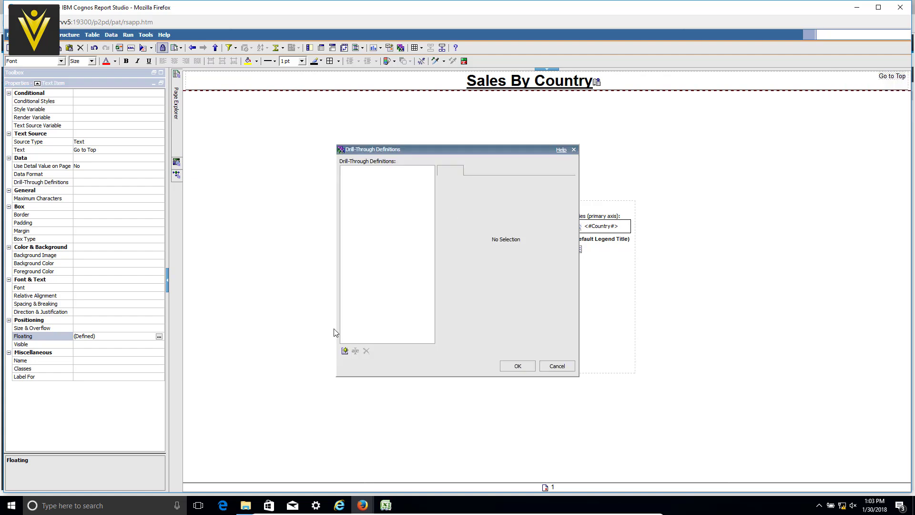
pyautogui.click(345, 351)
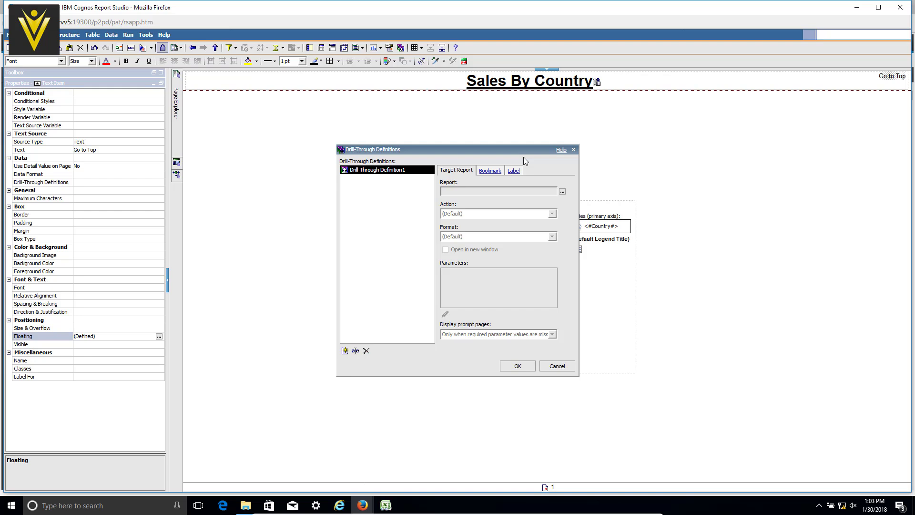
pyautogui.click(517, 170)
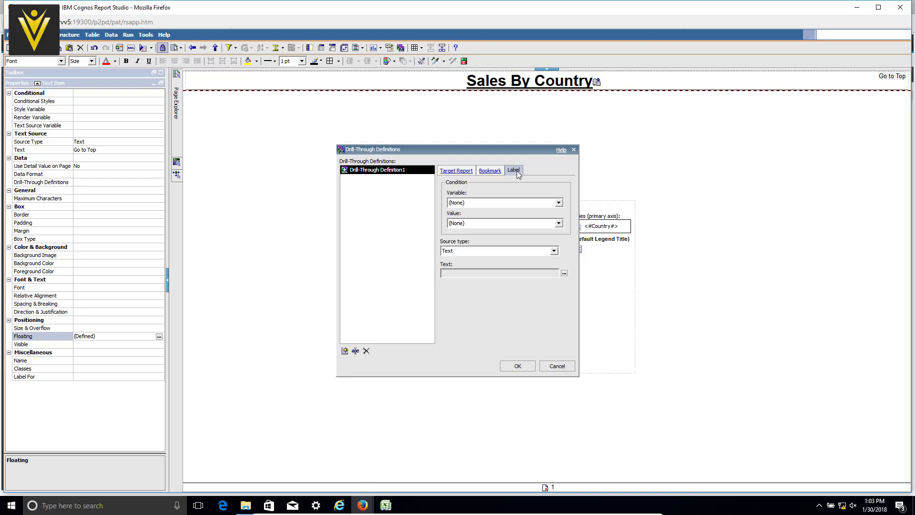
pyautogui.click(490, 171)
pyautogui.click(504, 192)
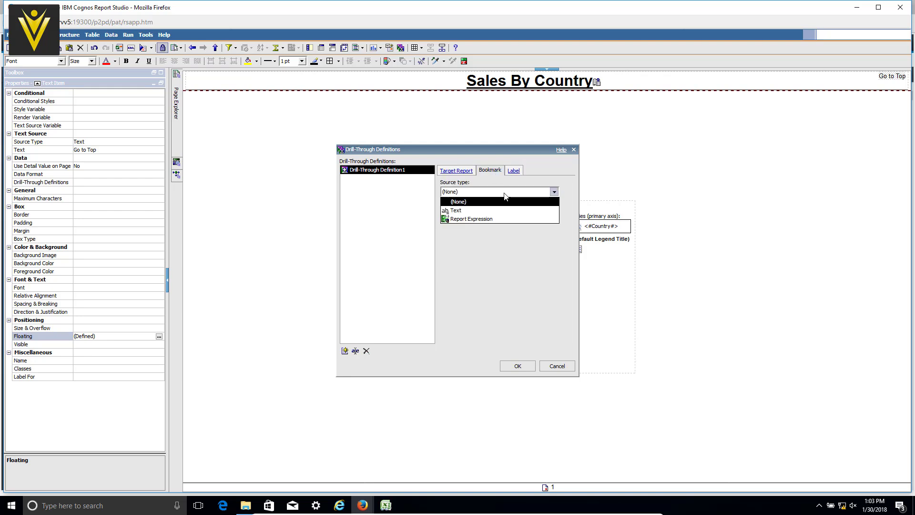
pyautogui.click(506, 211)
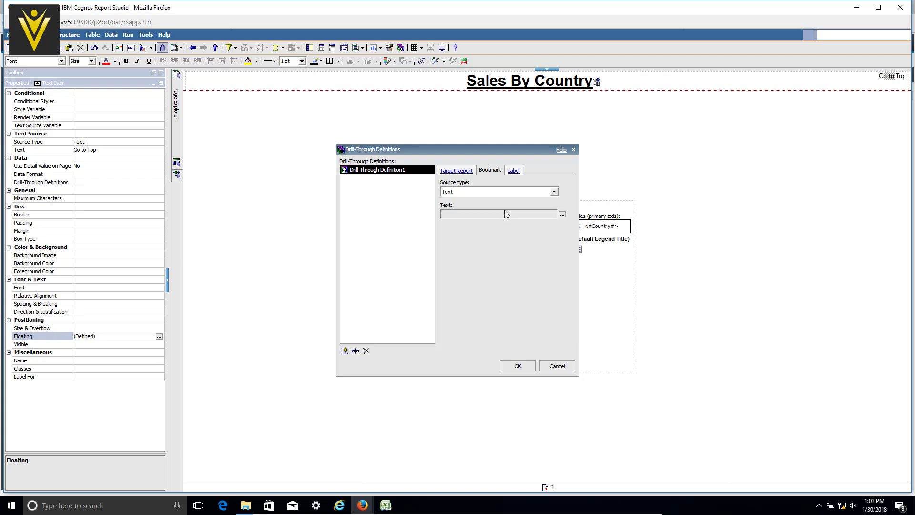
pyautogui.click(562, 214)
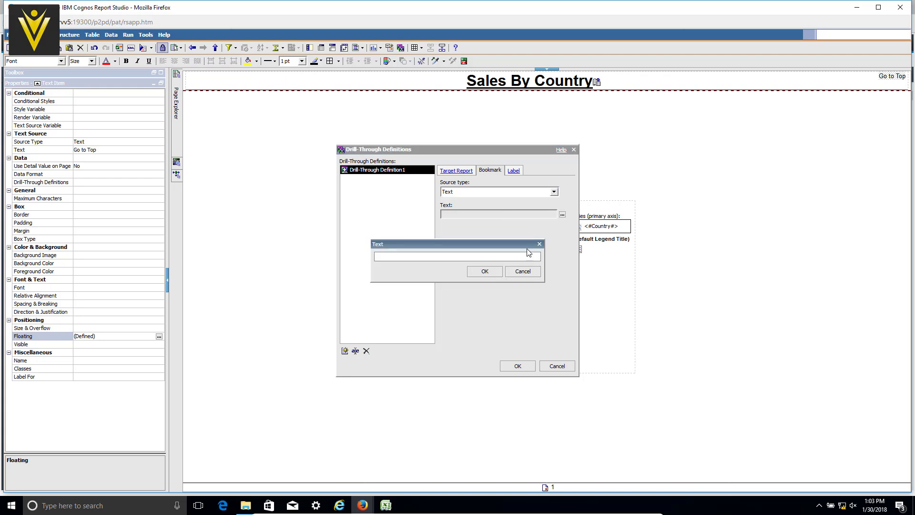
pyautogui.write('TOC')
pyautogui.press('Return')
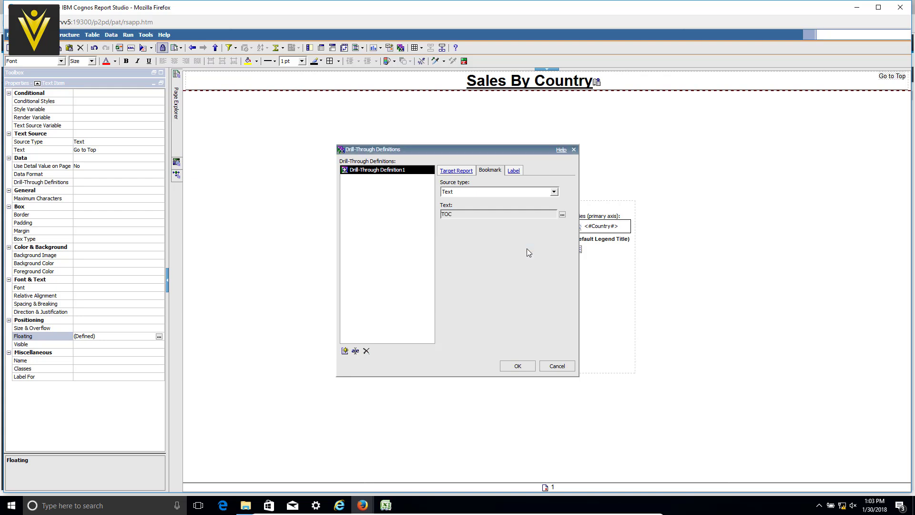
pyautogui.click(519, 367)
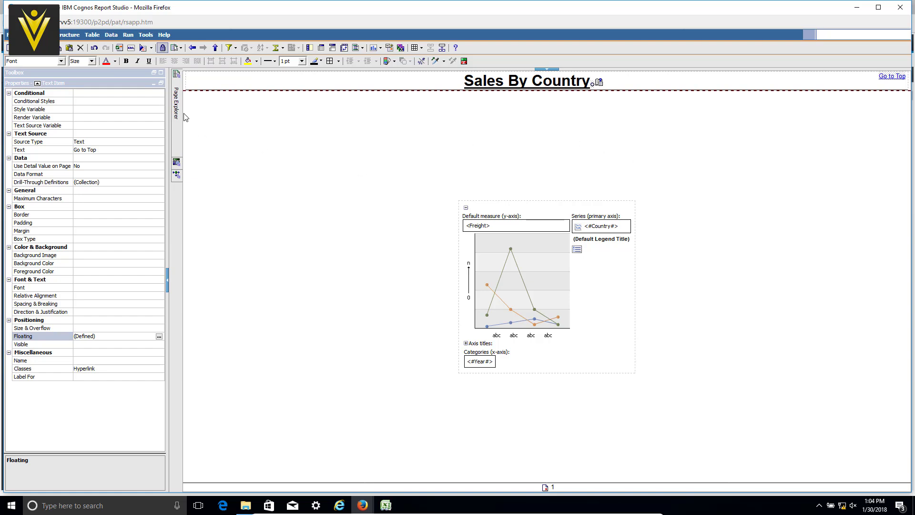
# Open the Index page and insert a bookmark beside the Index title in the page header.
pyautogui.moveTo(178, 115)
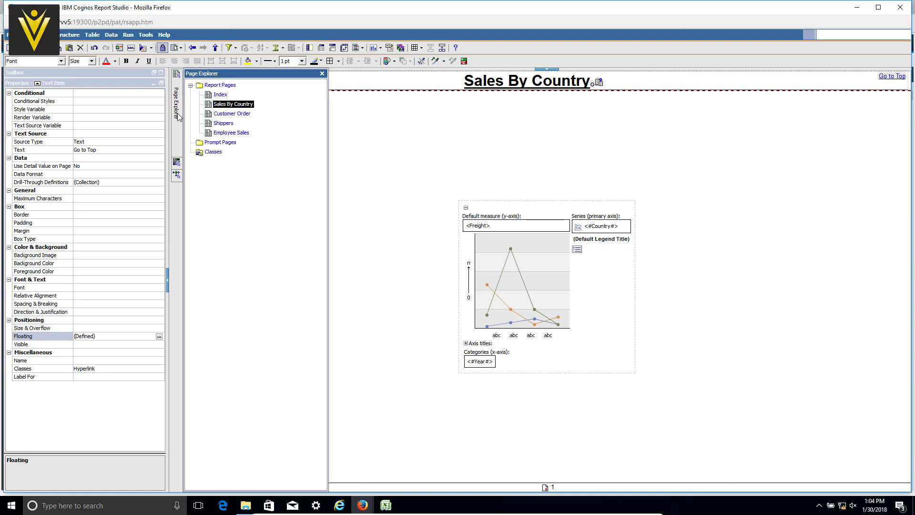
pyautogui.click(220, 95)
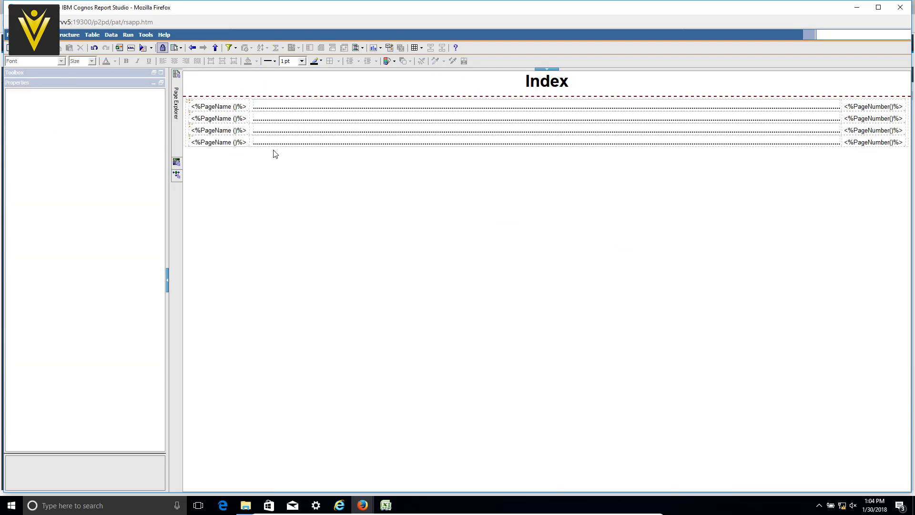
pyautogui.click(162, 74)
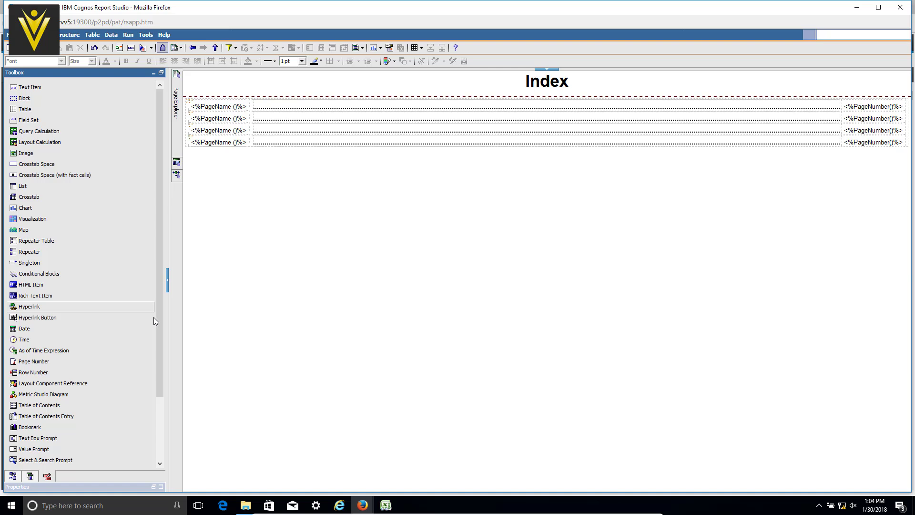
pyautogui.moveTo(159, 322); pyautogui.dragTo(165, 371)
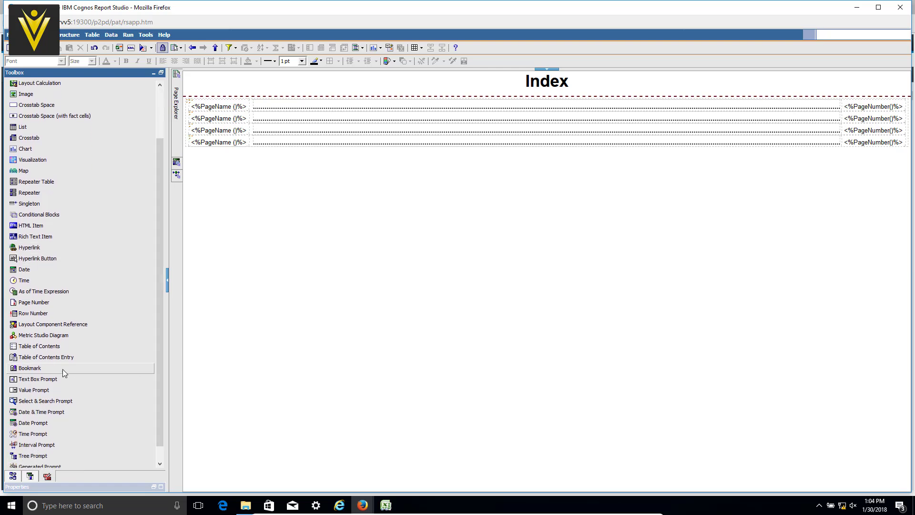
pyautogui.moveTo(59, 368); pyautogui.dragTo(690, 96)
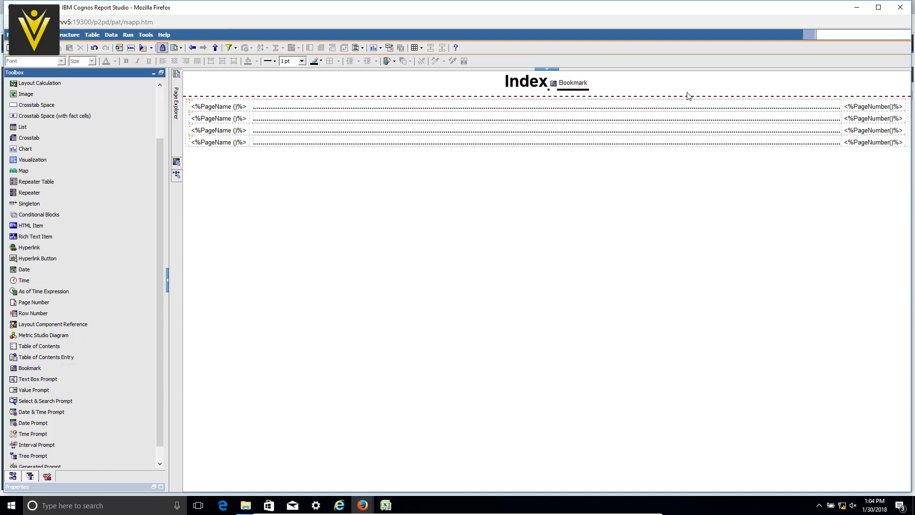
# Set the label of the bookmark beside the Index title to TOC.
pyautogui.click(585, 90)
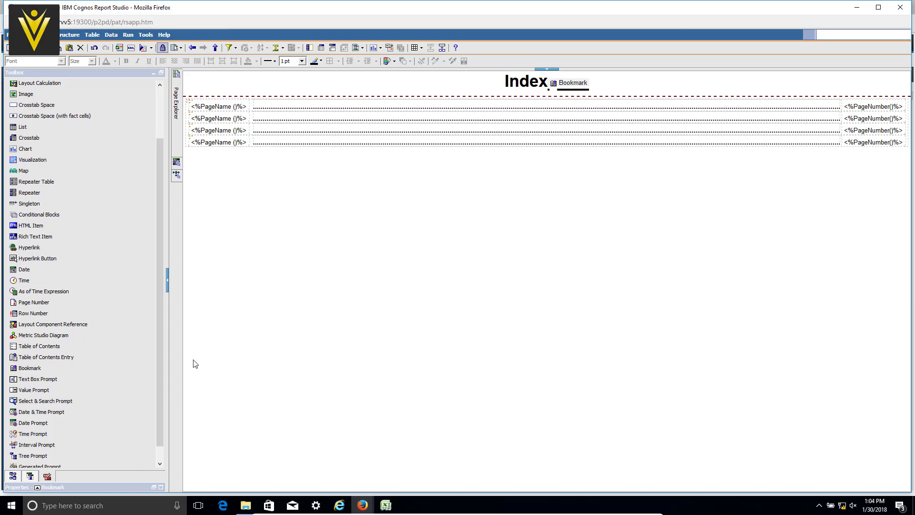
pyautogui.click(164, 487)
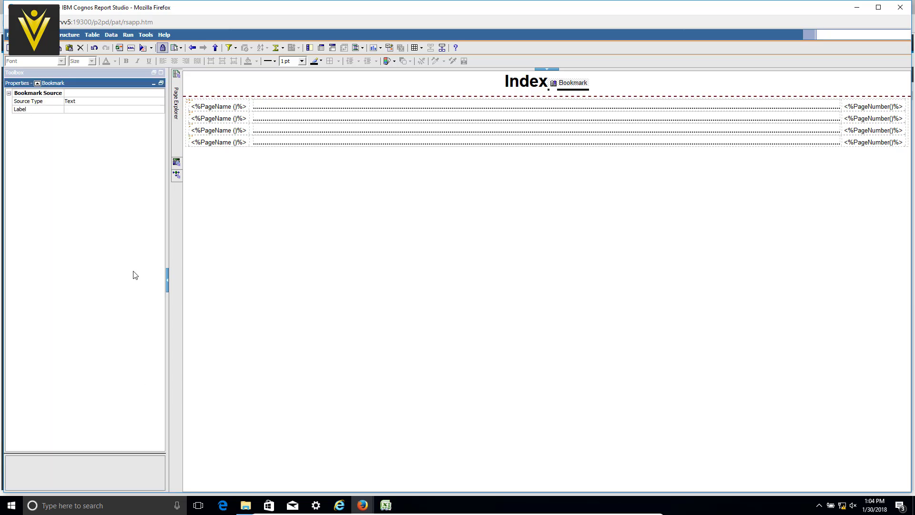
pyautogui.click(142, 102)
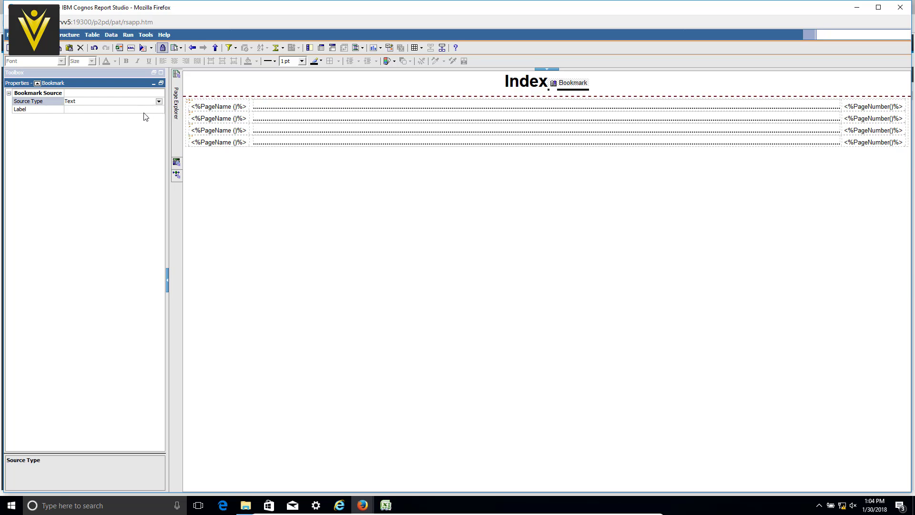
pyautogui.click(144, 109)
pyautogui.click(159, 109)
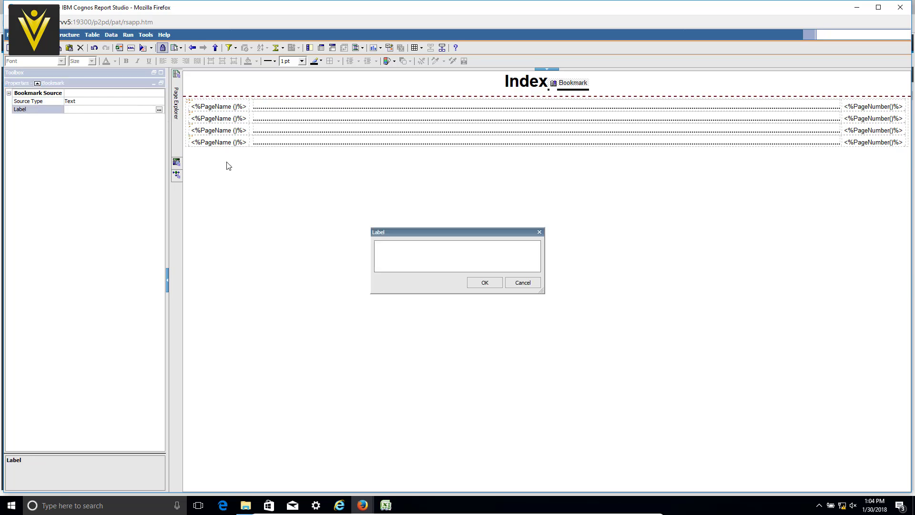
pyautogui.click(419, 242)
pyautogui.write('TOC')
pyautogui.click(484, 282)
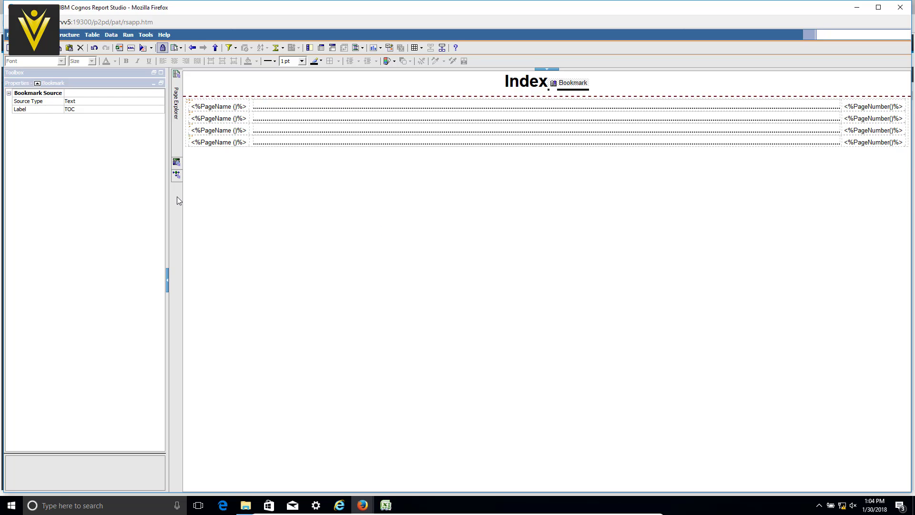
# Switch to the Cognos report list in Firefox and run TOC Practice 2 with options, using PDF as the output format.
pyautogui.hotkey('alt', 'Tab')
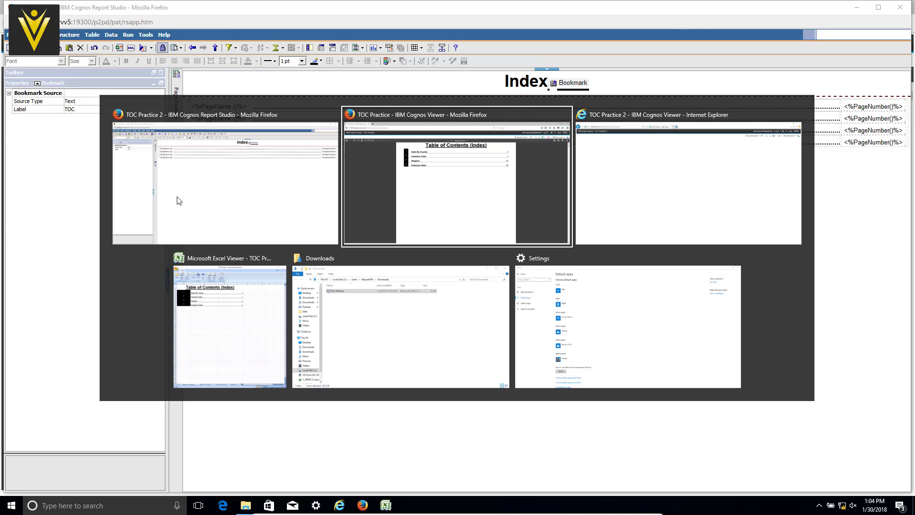
pyautogui.press('Tab')
pyautogui.hotkey('shift', 'Tab')
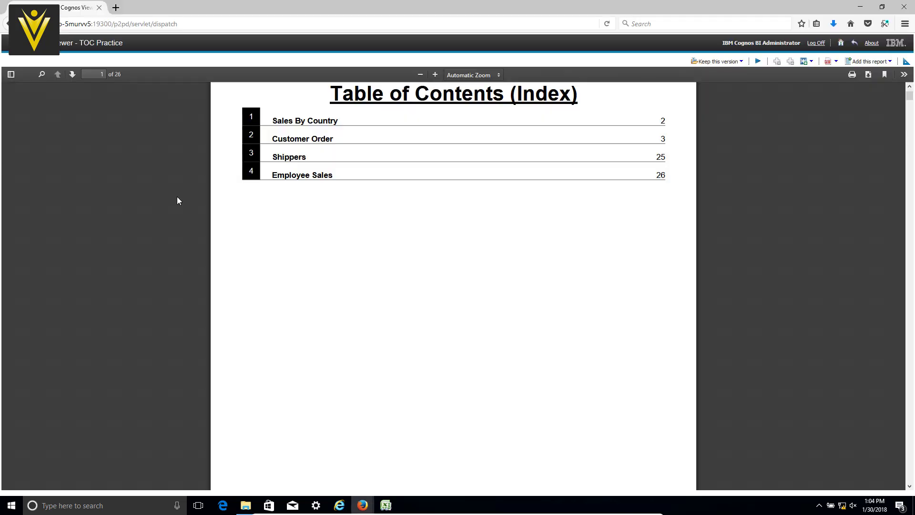
pyautogui.rightClick(856, 43)
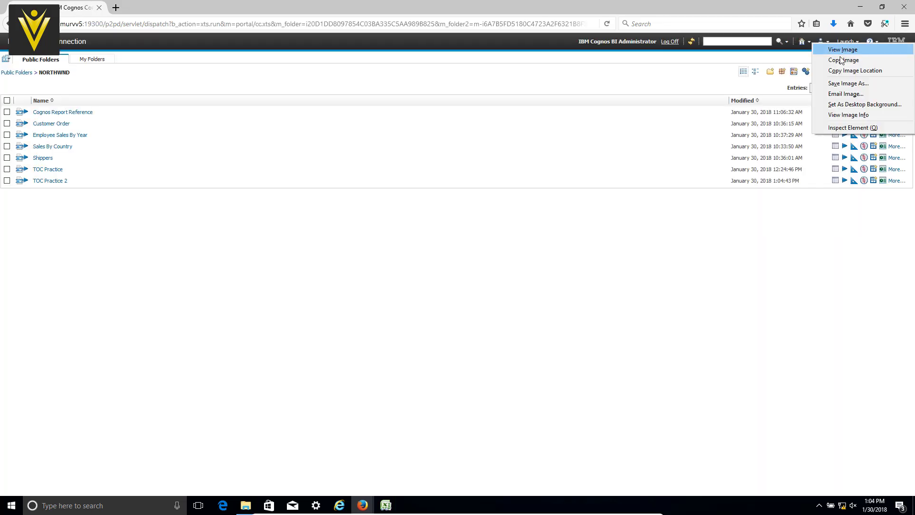
pyautogui.click(567, 230)
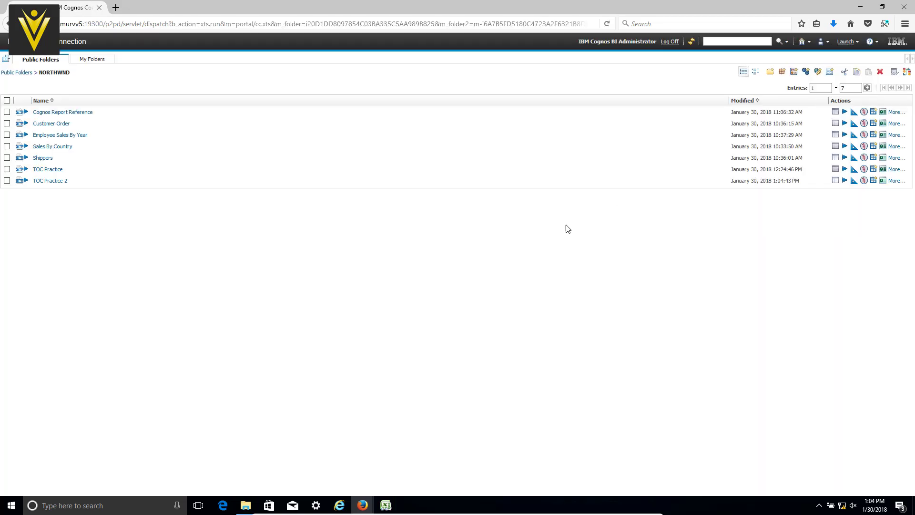
pyautogui.click(845, 181)
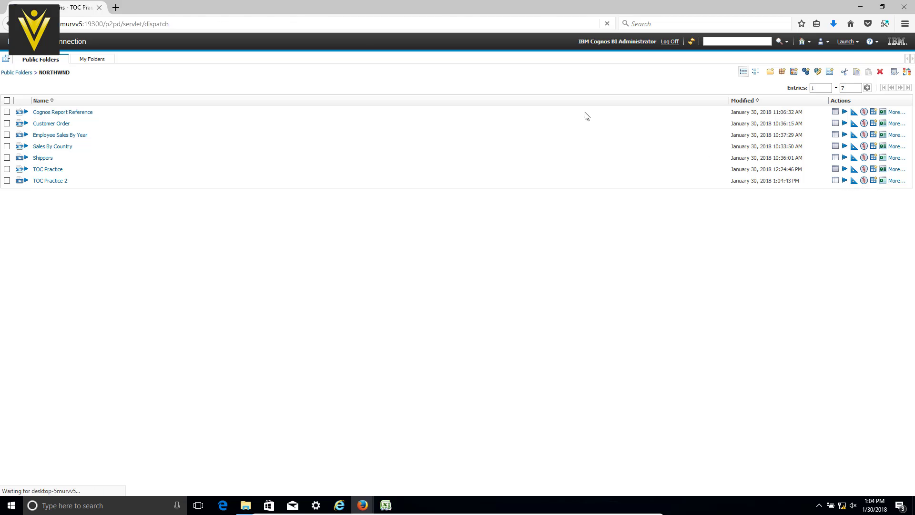
pyautogui.click(49, 72)
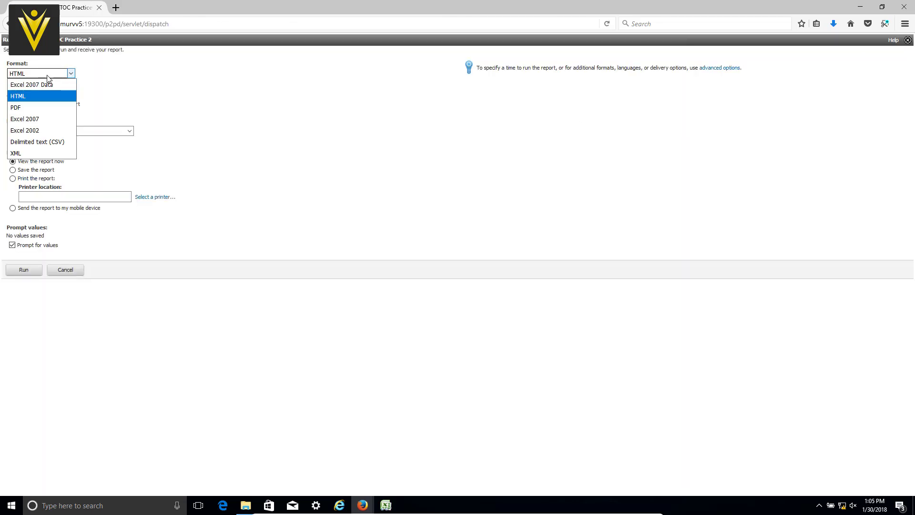
pyautogui.click(39, 106)
pyautogui.click(22, 271)
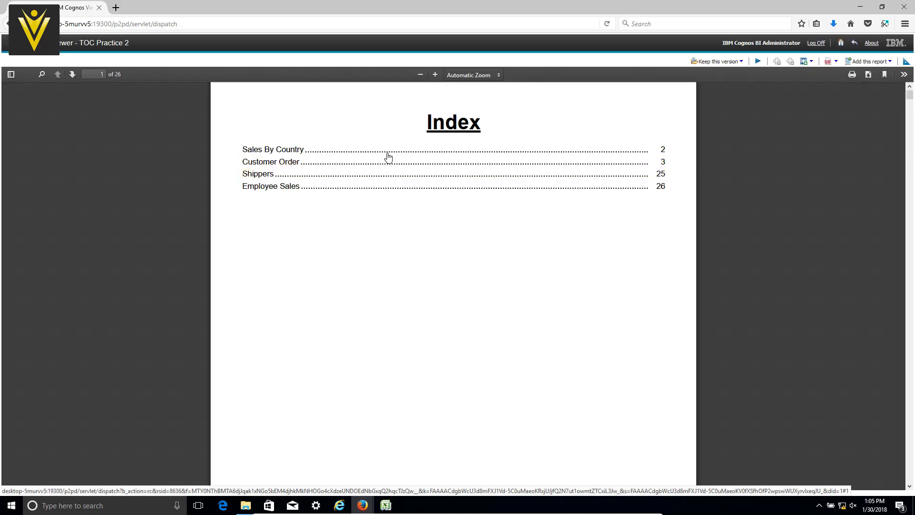
# Follow the Shippers link in the PDF index, return to the index page, and follow the Sales By Country link.
pyautogui.click(379, 178)
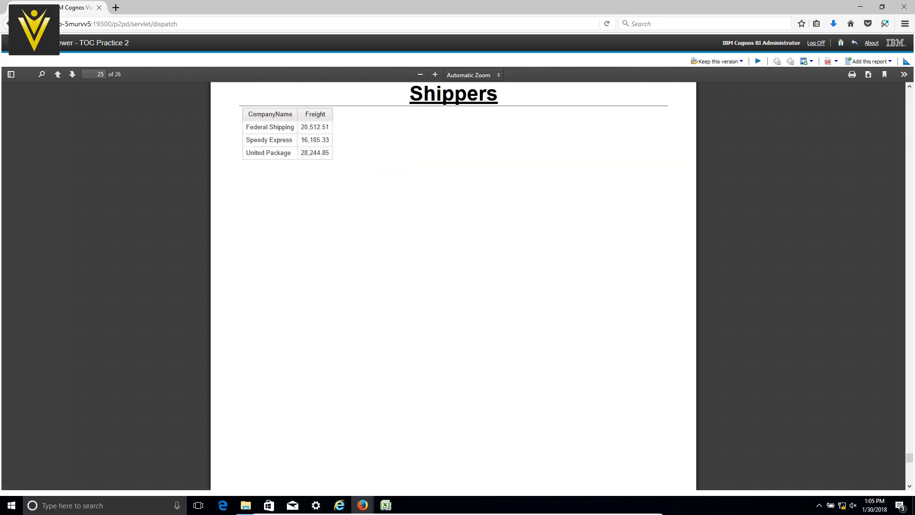
pyautogui.hotkey('ctrl', 'Home')
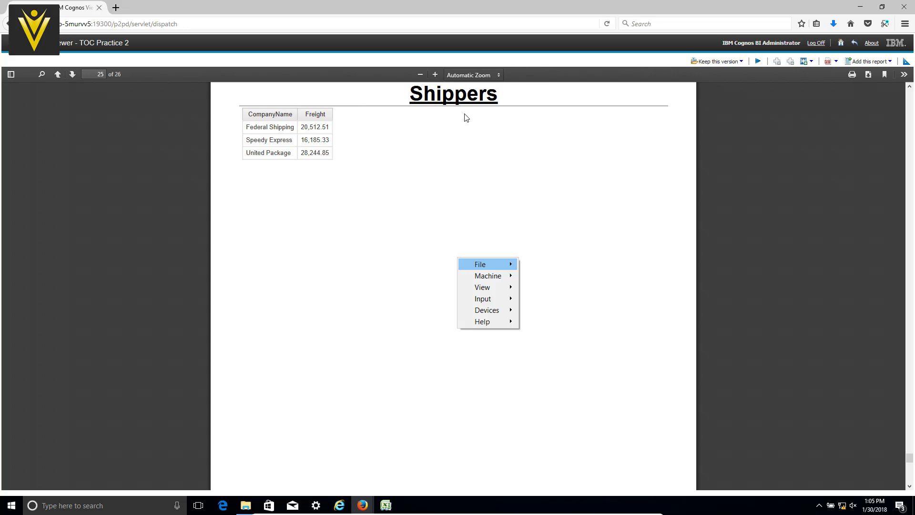
pyautogui.press('Escape')
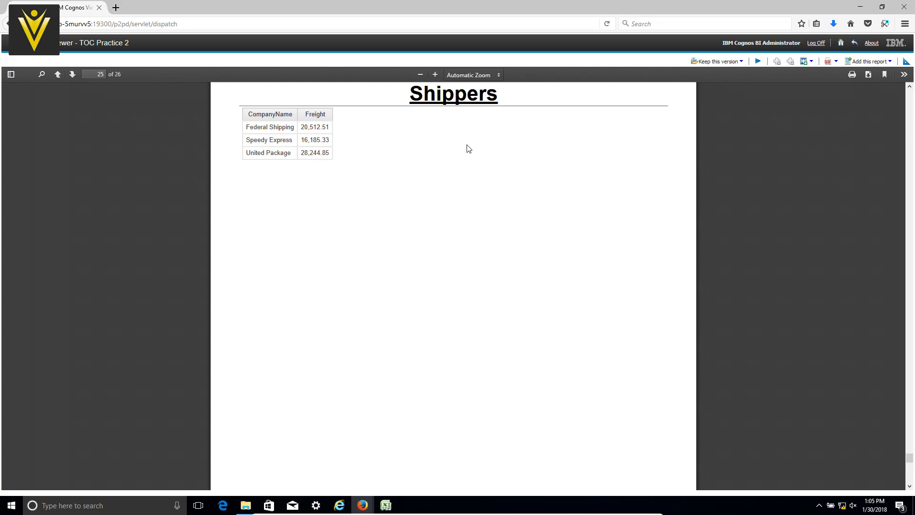
pyautogui.scroll(15, 912, 117)
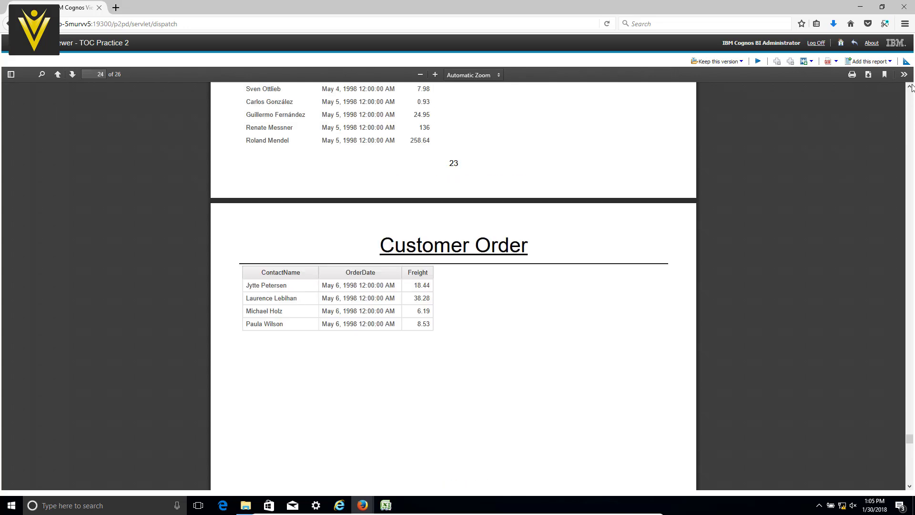
pyautogui.scroll(20, 911, 103)
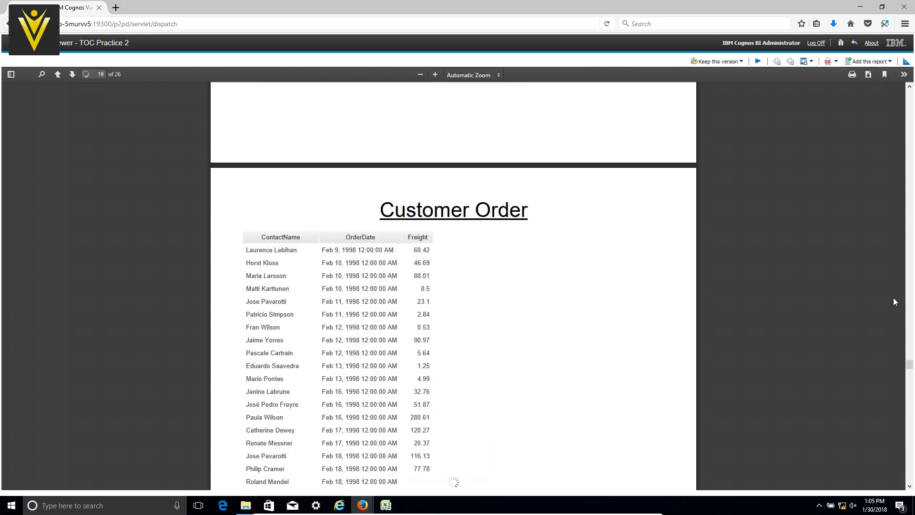
pyautogui.moveTo(910, 365); pyautogui.dragTo(911, 84)
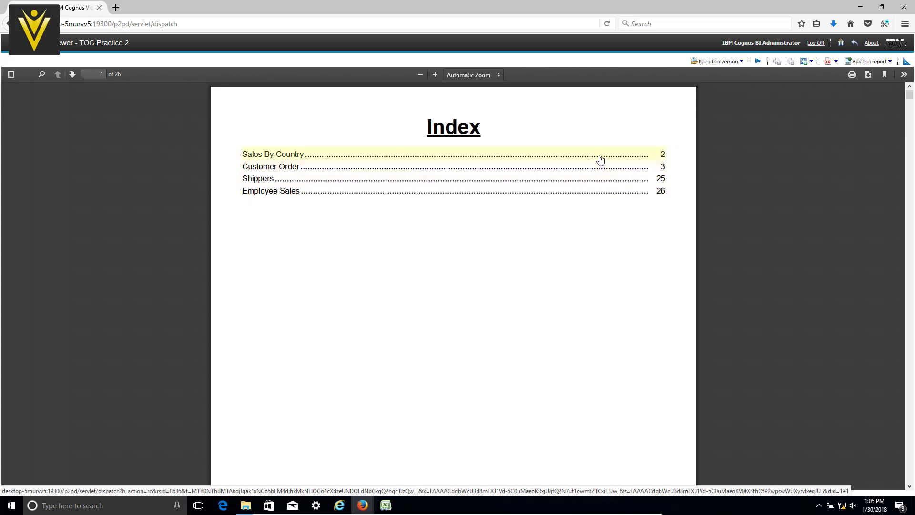
pyautogui.click(600, 160)
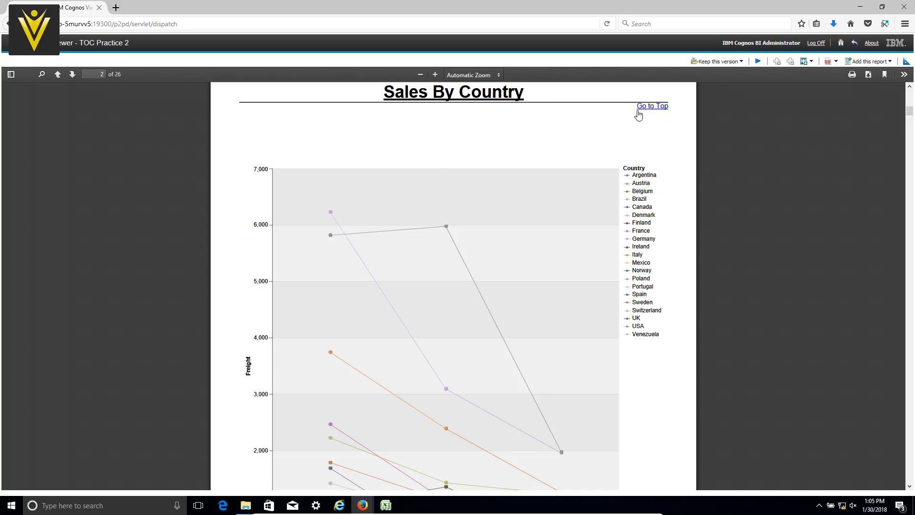
# Switch back to Report Studio and open the Sales By Country report page.
pyautogui.hotkey('alt', 'Tab')
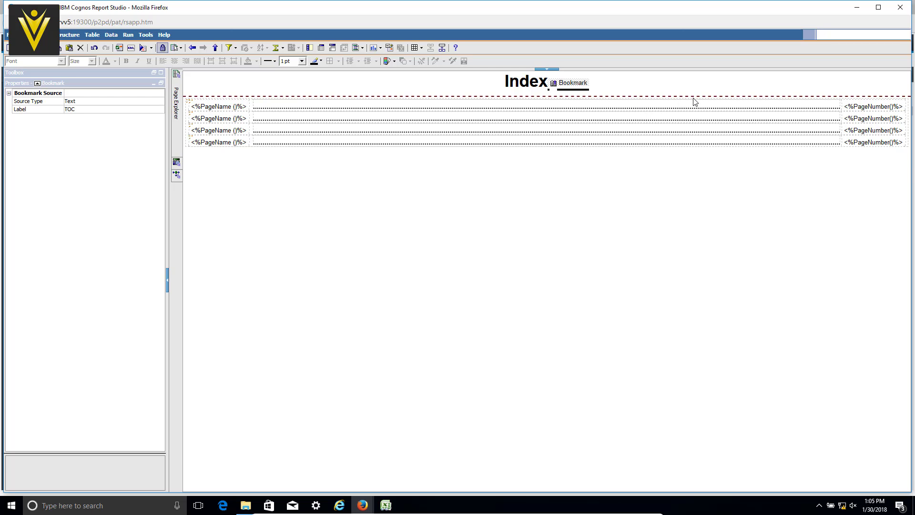
pyautogui.moveTo(179, 113)
pyautogui.click(229, 102)
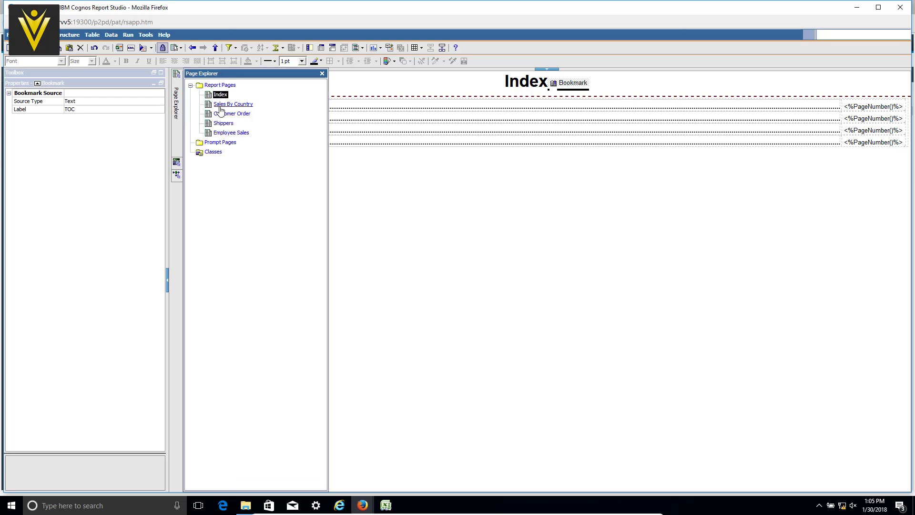
pyautogui.click(675, 85)
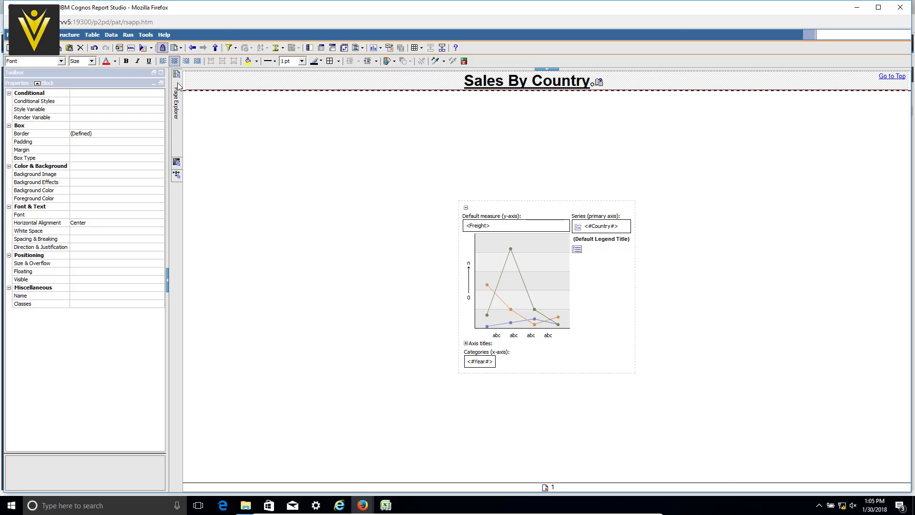
pyautogui.moveTo(180, 86)
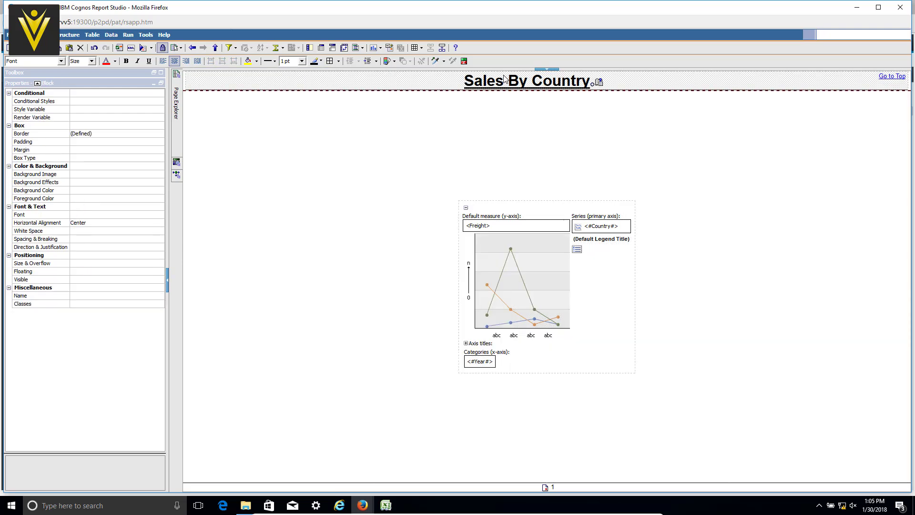
# Move the Sales By Country title, its table of contents entry and the Go to Top link out of their block directly into the page header.
pyautogui.click(509, 83)
pyautogui.click(189, 82)
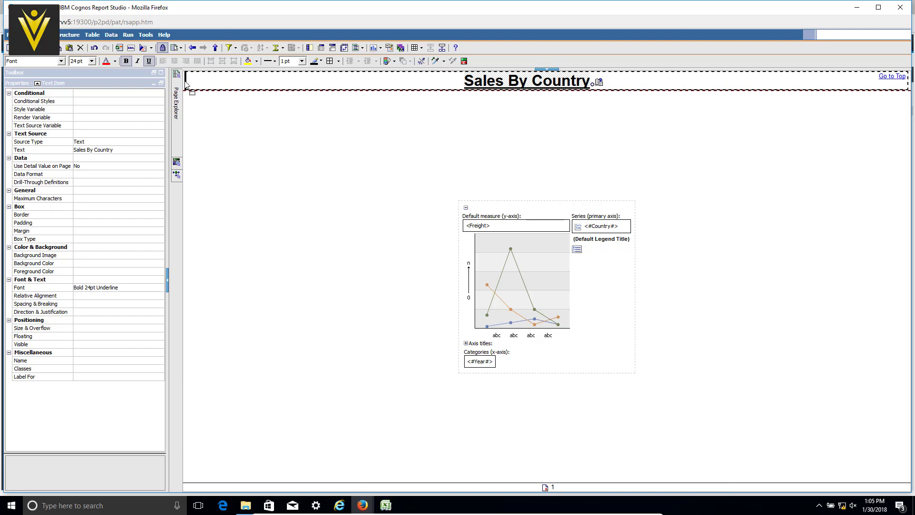
pyautogui.moveTo(187, 84); pyautogui.dragTo(191, 85)
pyautogui.click(536, 95)
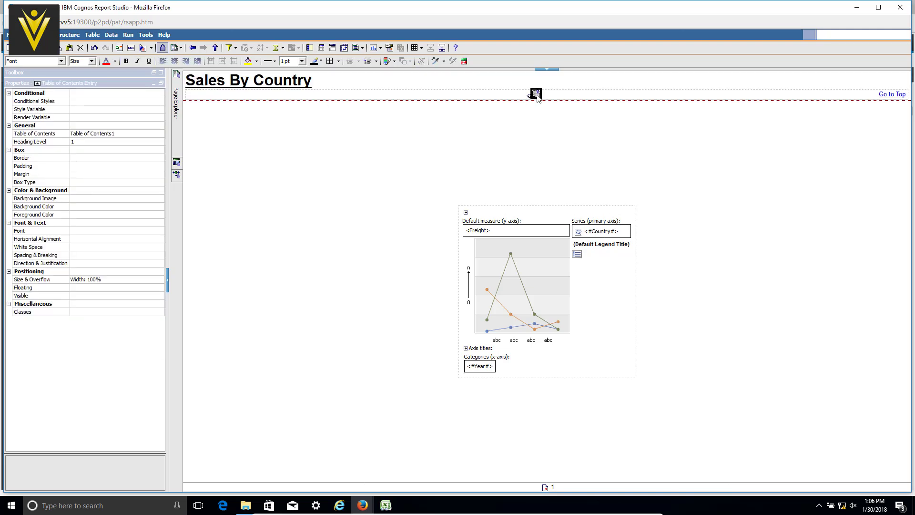
pyautogui.moveTo(537, 95); pyautogui.dragTo(314, 81)
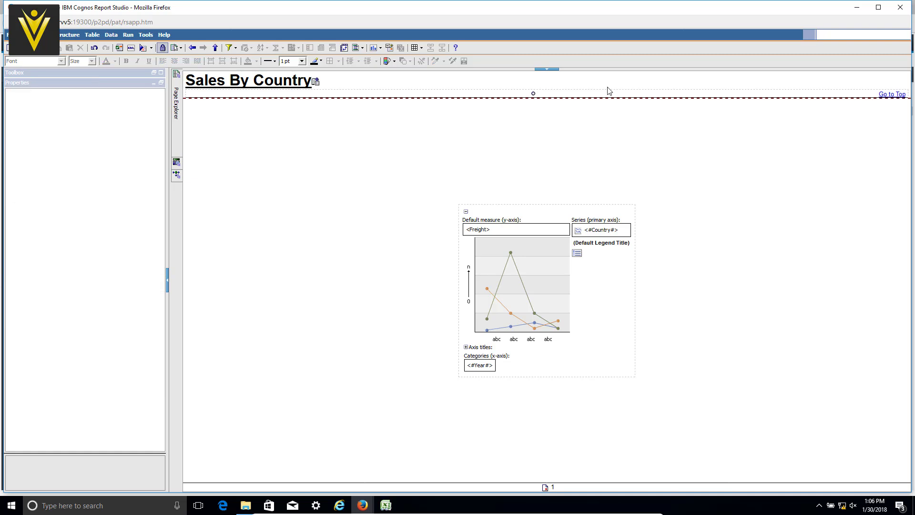
pyautogui.click(881, 94)
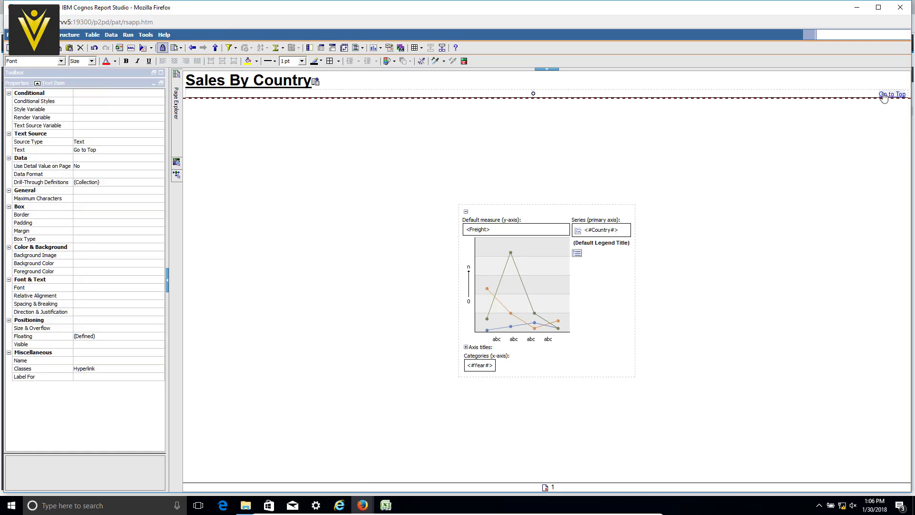
pyautogui.moveTo(886, 82); pyautogui.dragTo(888, 80)
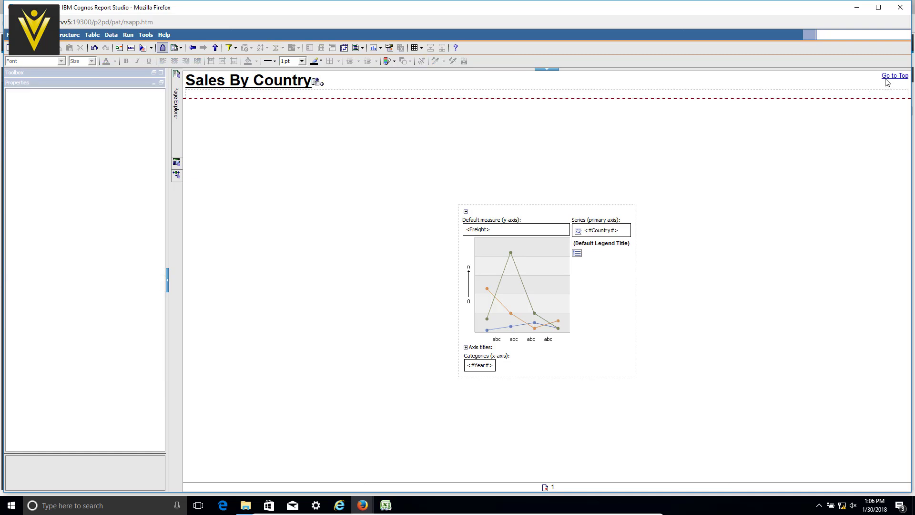
# Delete the emptied block below the title and align the page header content to Center horizontally and Middle vertically.
pyautogui.click(867, 97)
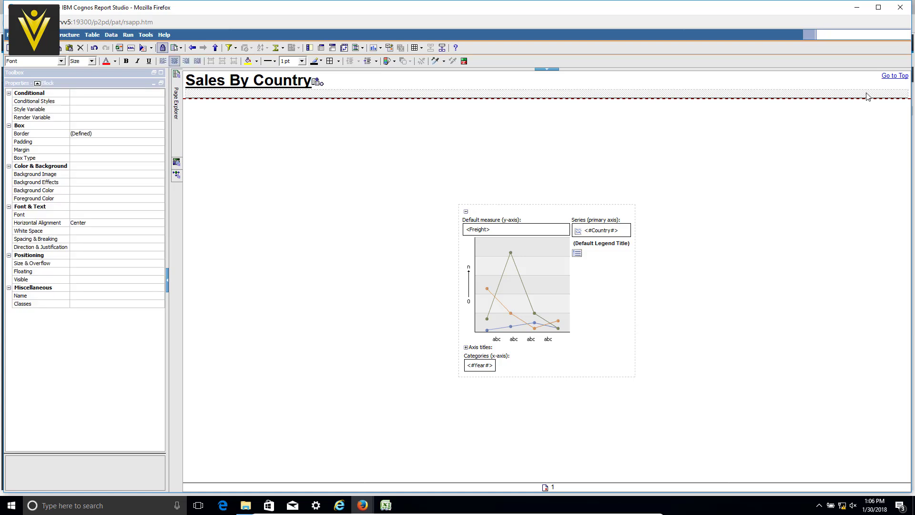
pyautogui.press('Delete')
pyautogui.click(781, 81)
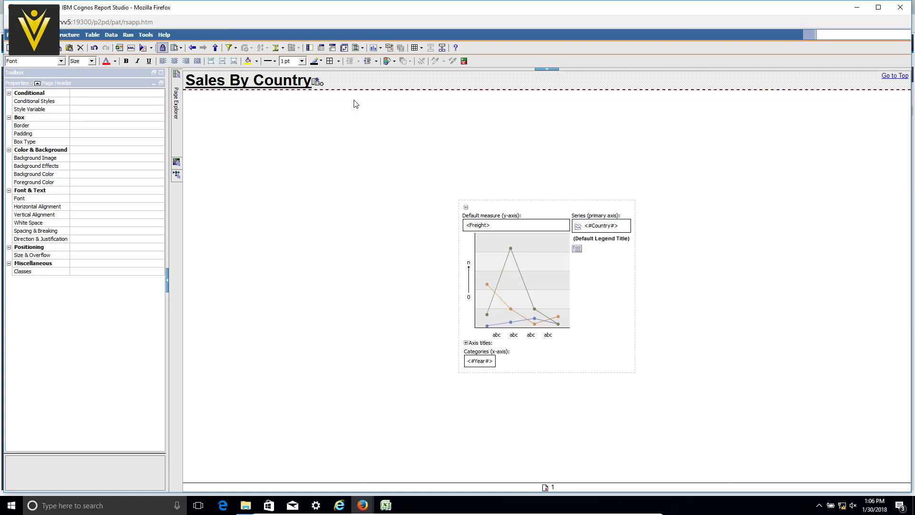
pyautogui.click(176, 62)
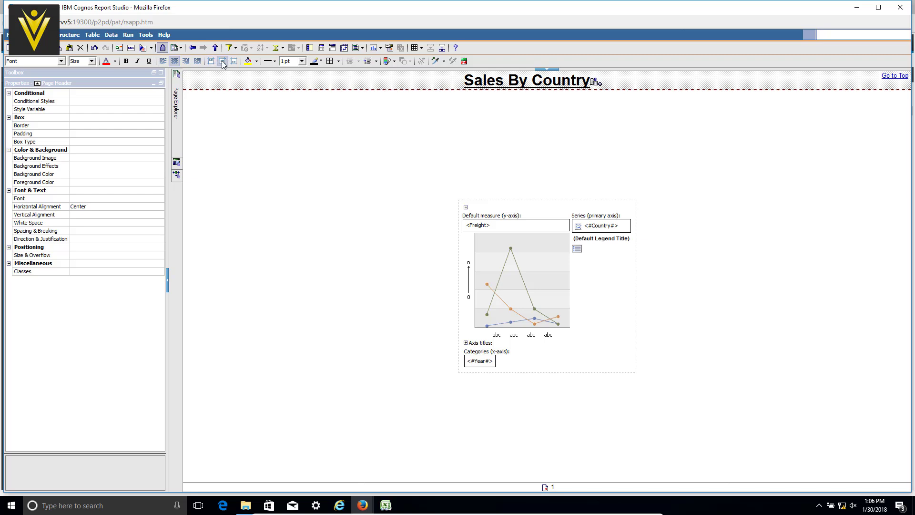
pyautogui.click(222, 61)
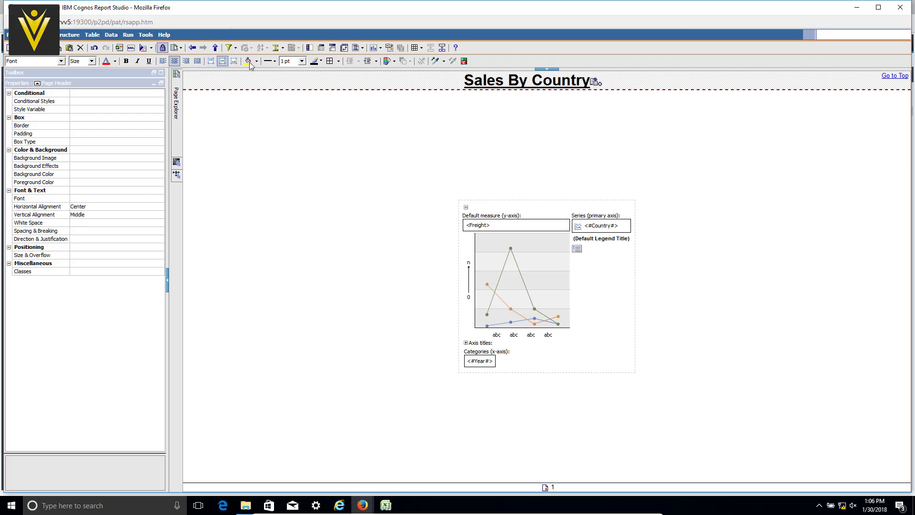
pyautogui.click(488, 84)
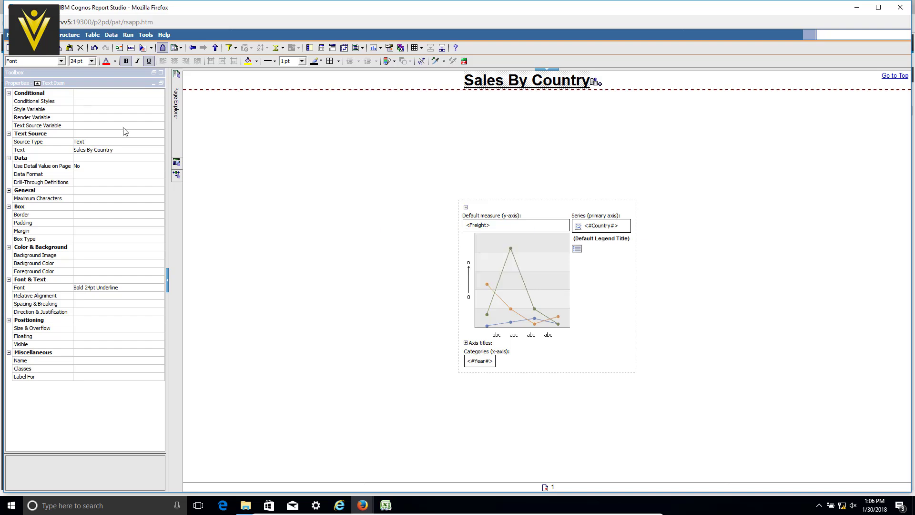
# Switch to the PDF output in Firefox, follow the Go to Top link on Sales By Country, and rerun TOC Practice 2.
pyautogui.hotkey('alt', 'Tab')
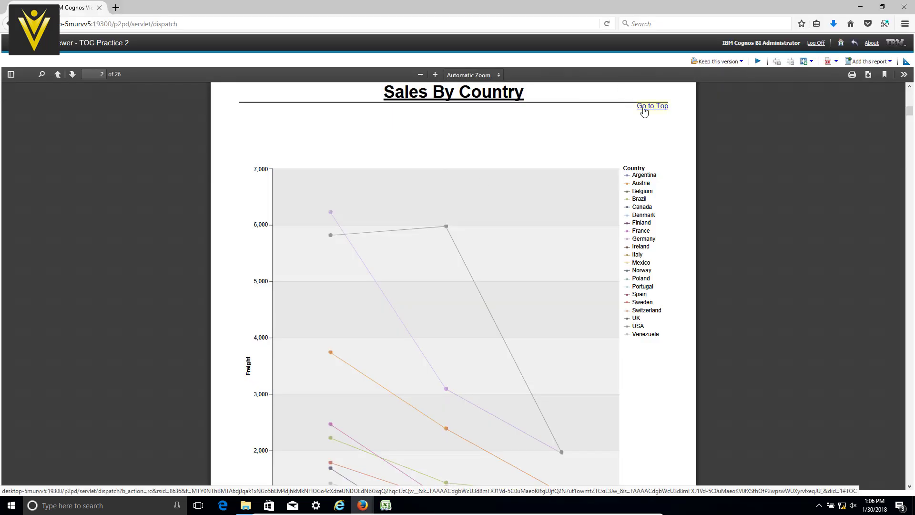
pyautogui.click(644, 108)
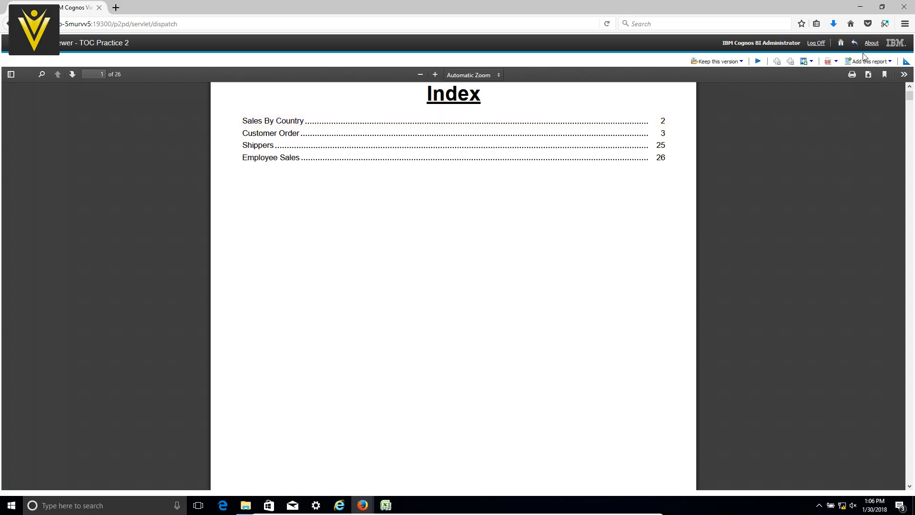
pyautogui.click(758, 61)
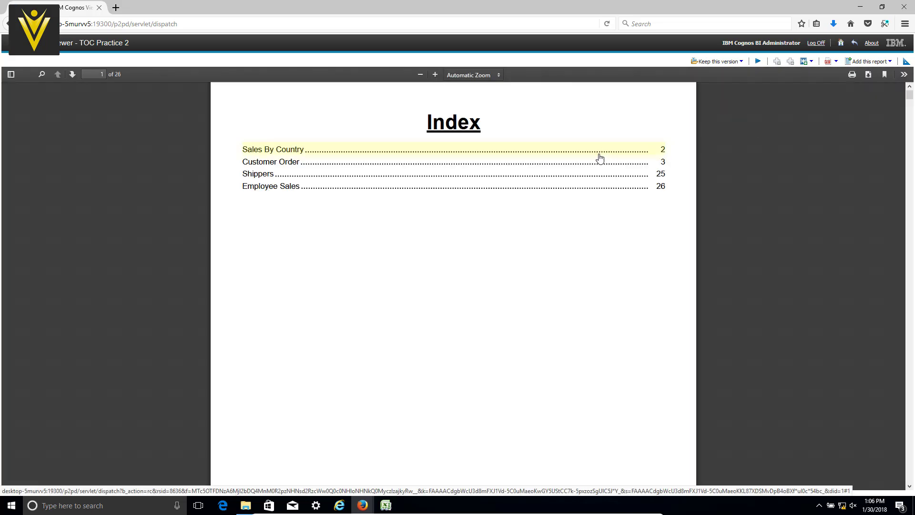
# Test the Sales By Country index entry and the Go to Top link in the rerun PDF by following both twice.
pyautogui.click(602, 158)
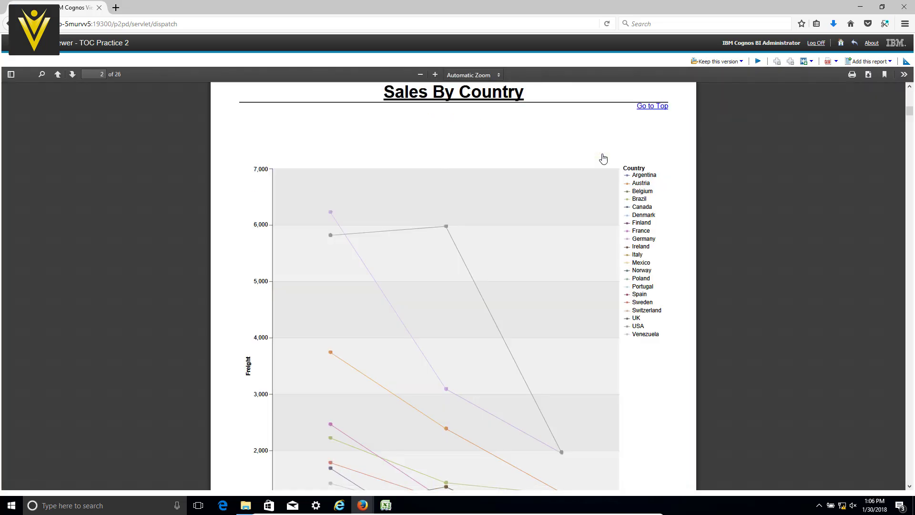
pyautogui.click(656, 111)
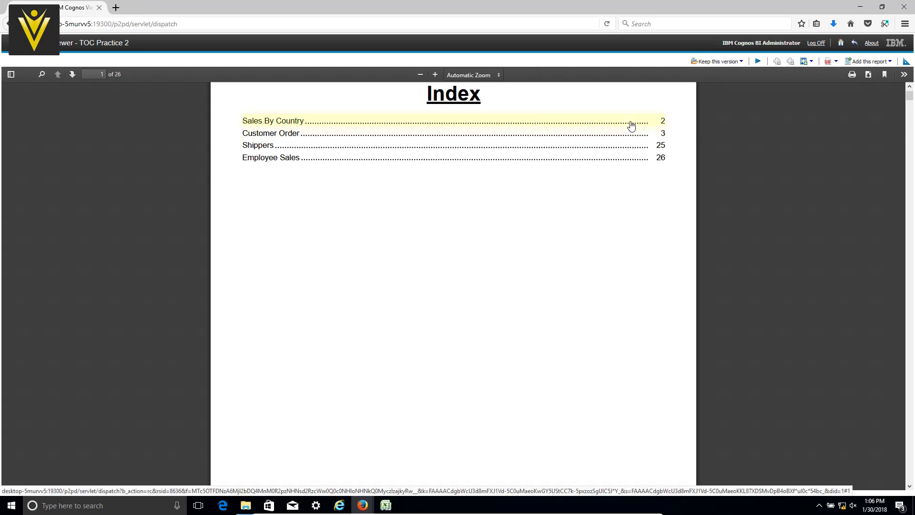
pyautogui.click(630, 123)
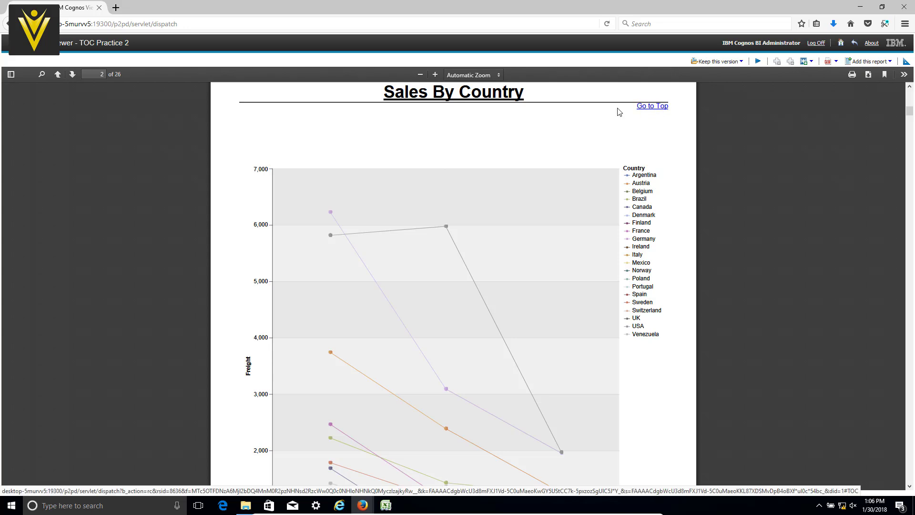
pyautogui.click(656, 111)
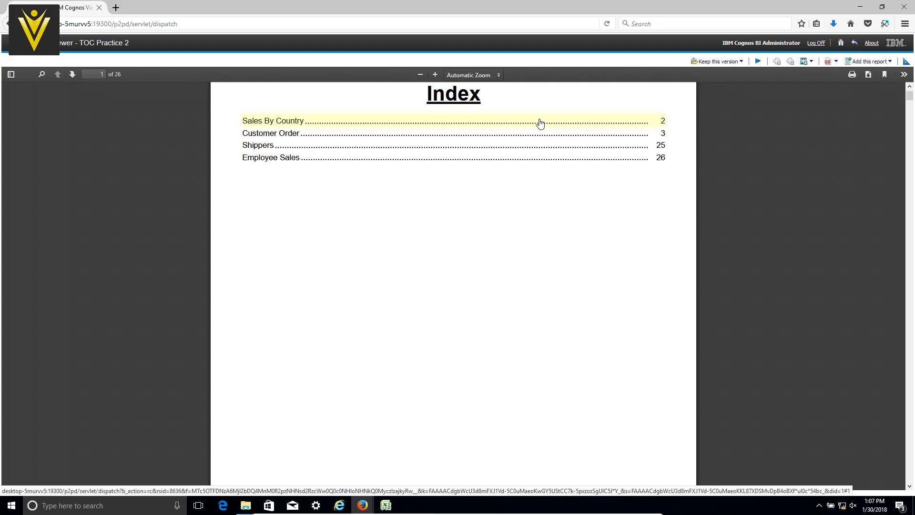
# Open an additional browser tab and return the report viewer in the first tab to the NORTHWND report list.
pyautogui.hotkey('alt', 'Tab')
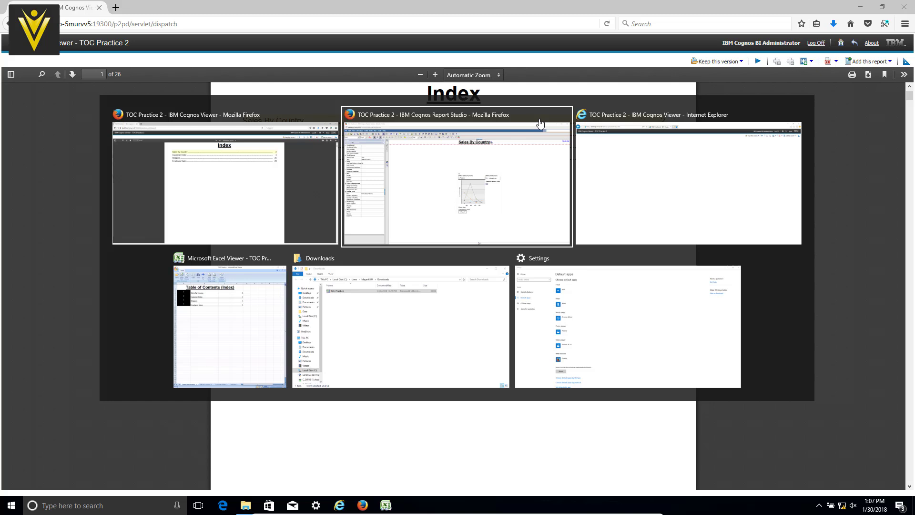
pyautogui.hotkey('alt', 'shift', 'Tab')
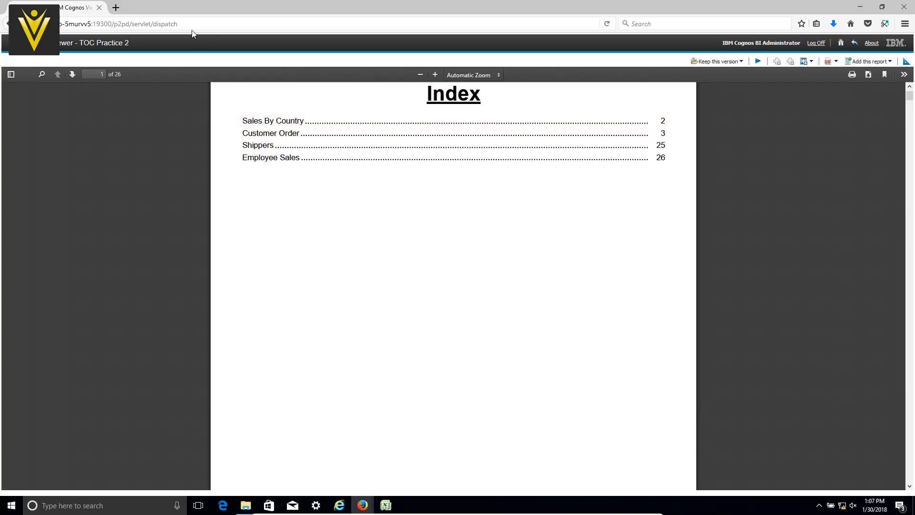
pyautogui.click(116, 8)
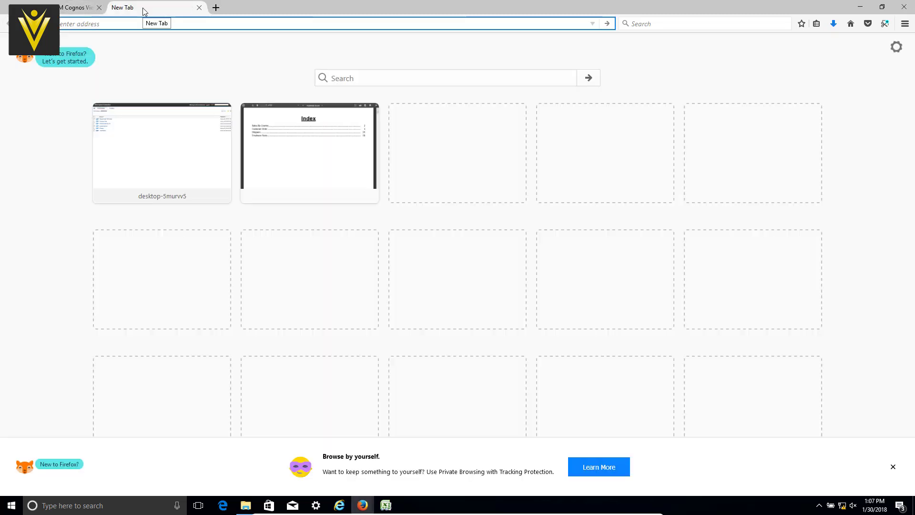
pyautogui.click(91, 4)
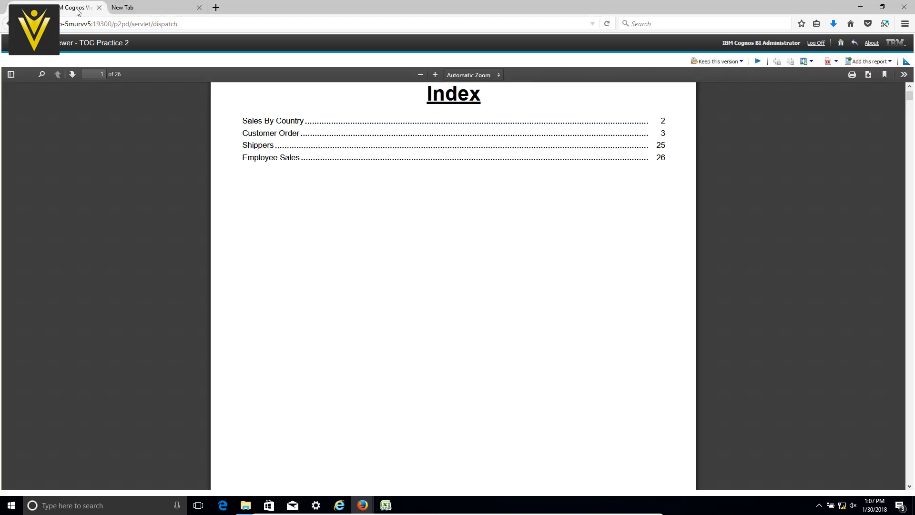
pyautogui.rightClick(78, 11)
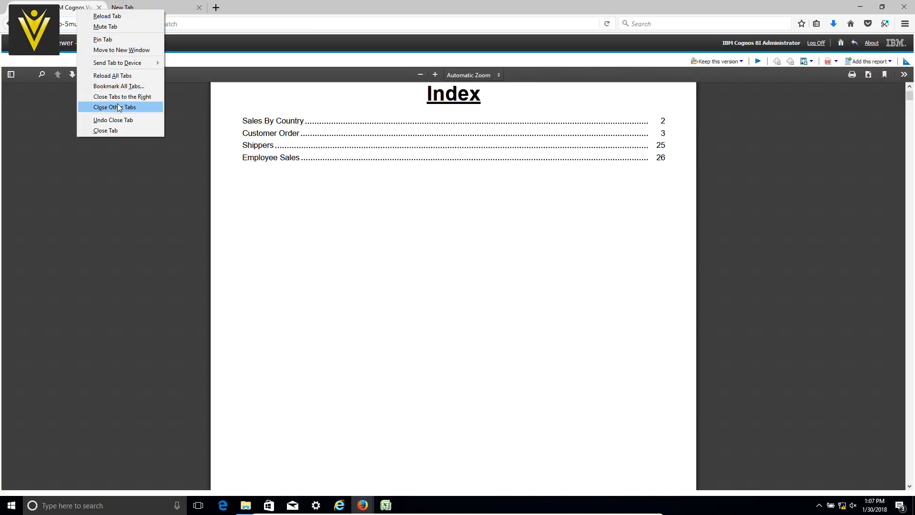
pyautogui.click(856, 44)
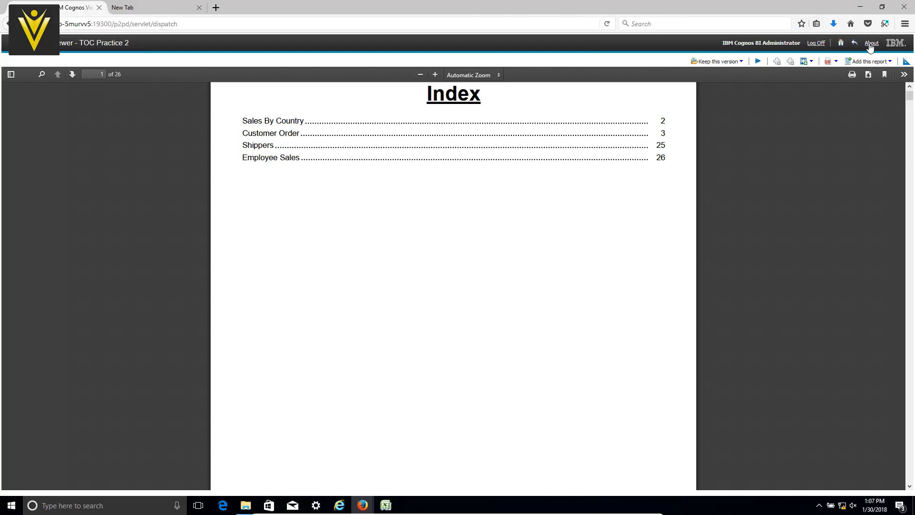
pyautogui.click(855, 43)
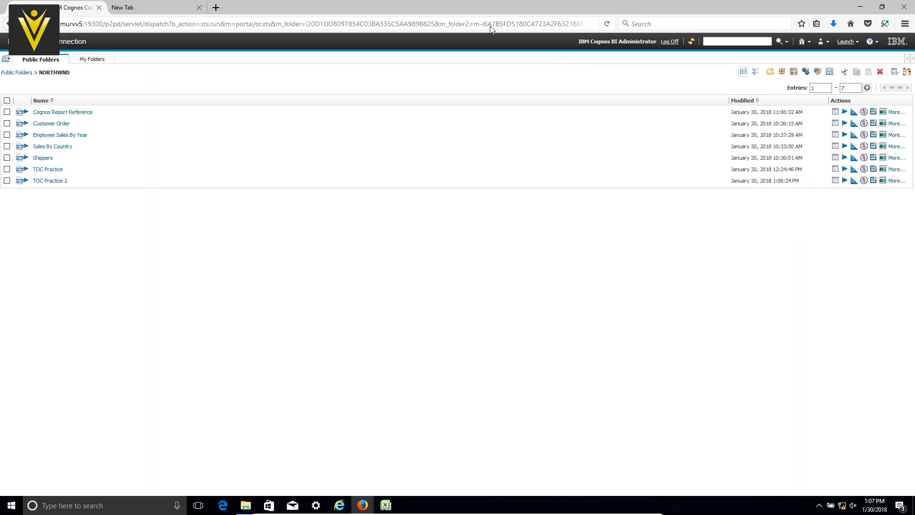
# Load the NORTHWND report list in the second browser tab using the address from the first tab.
pyautogui.rightClick(76, 7)
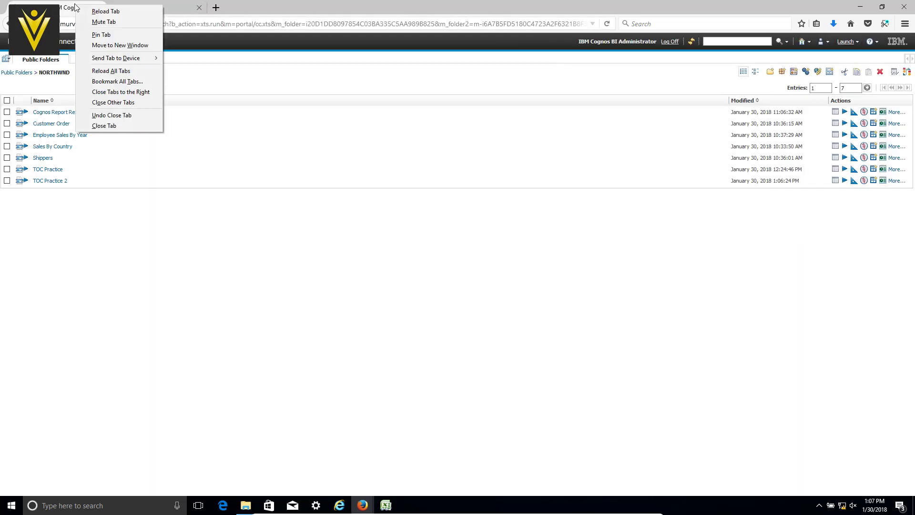
pyautogui.moveTo(106, 59)
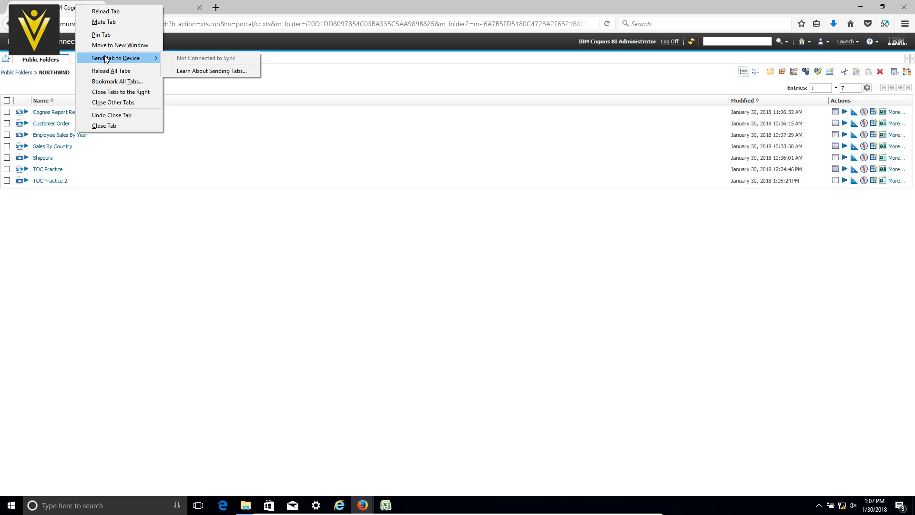
pyautogui.click(225, 22)
pyautogui.click(163, 10)
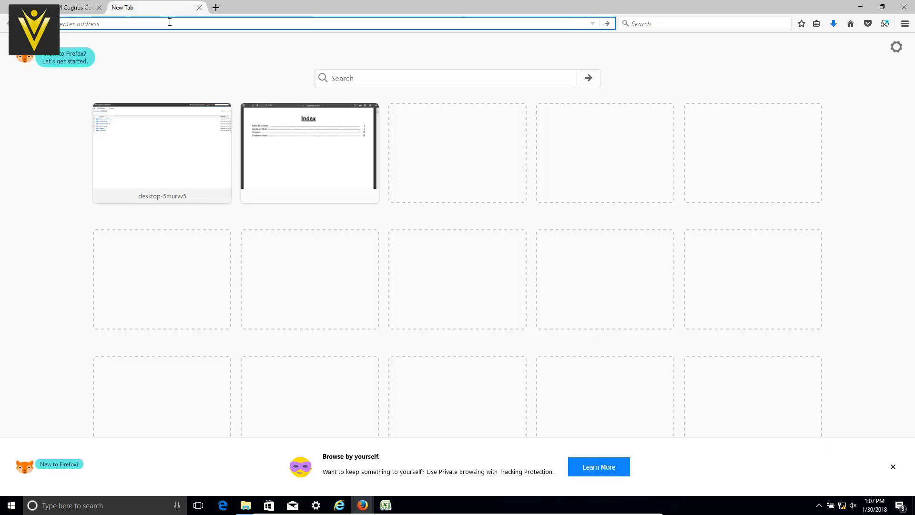
pyautogui.hotkey('ctrl', 'v')
pyautogui.press('Return')
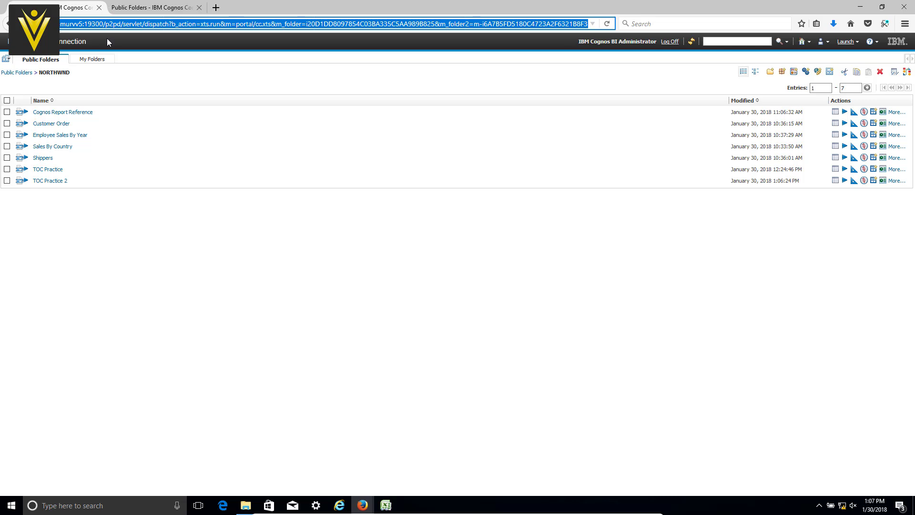
# Run TOC Practice with options from the report list, using PDF as the output format.
pyautogui.click(845, 170)
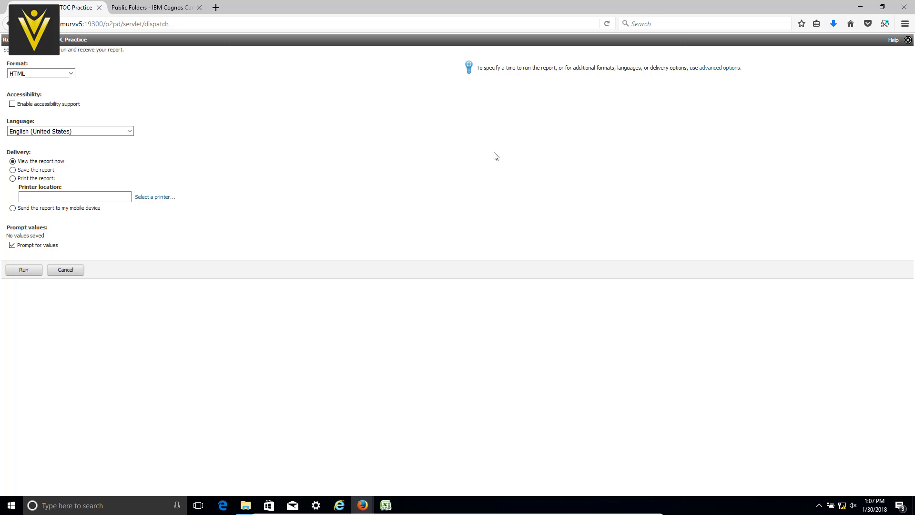
pyautogui.click(18, 76)
pyautogui.click(21, 104)
pyautogui.click(28, 270)
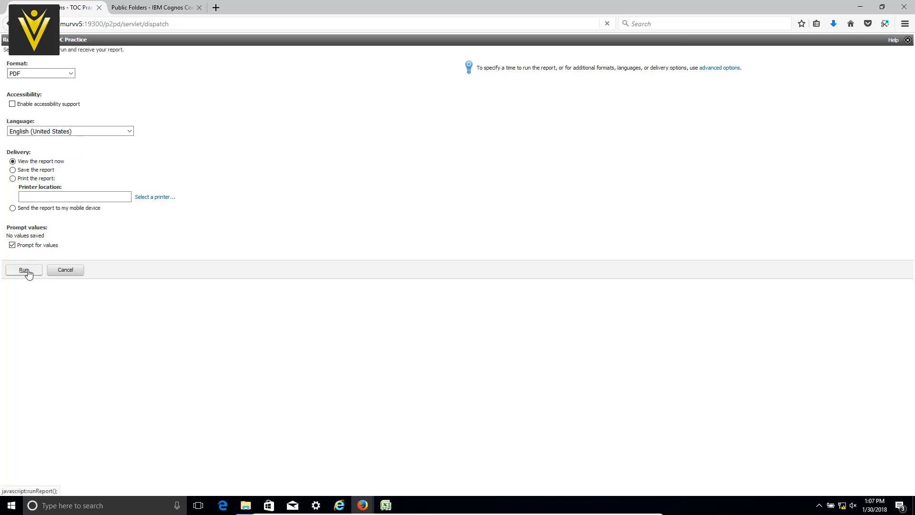
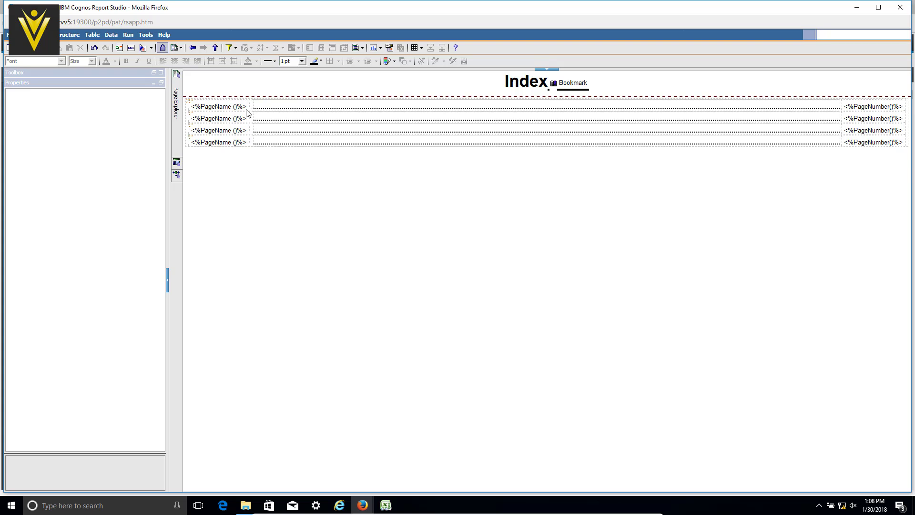
# Insert one column to the left of the page name cell in the first index entry's table.
pyautogui.click(247, 113)
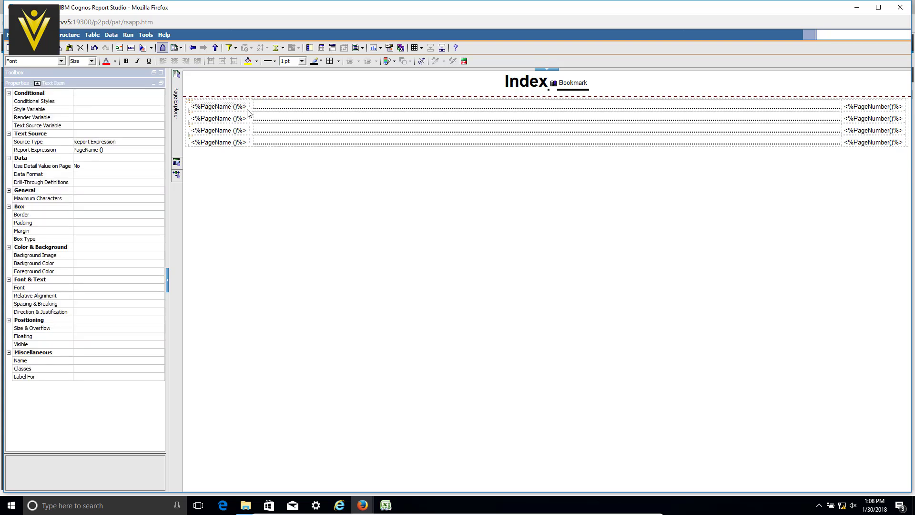
pyautogui.click(248, 114)
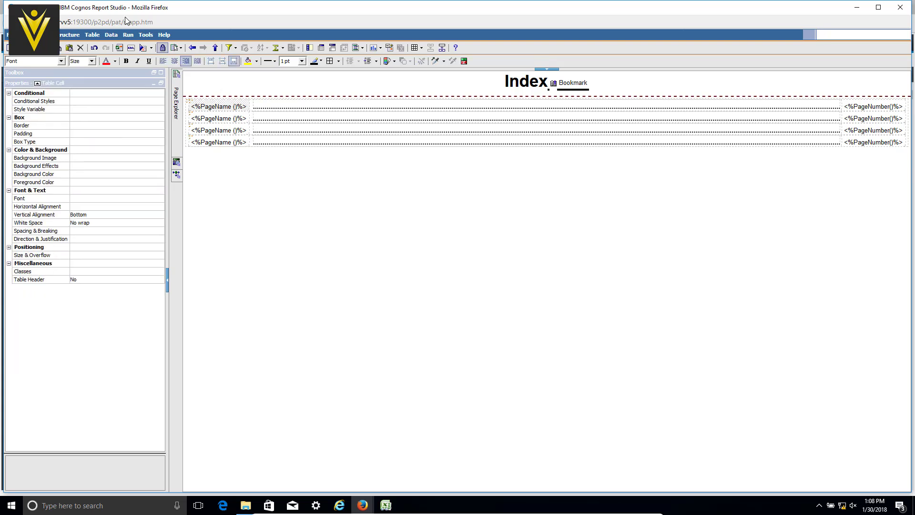
pyautogui.click(92, 35)
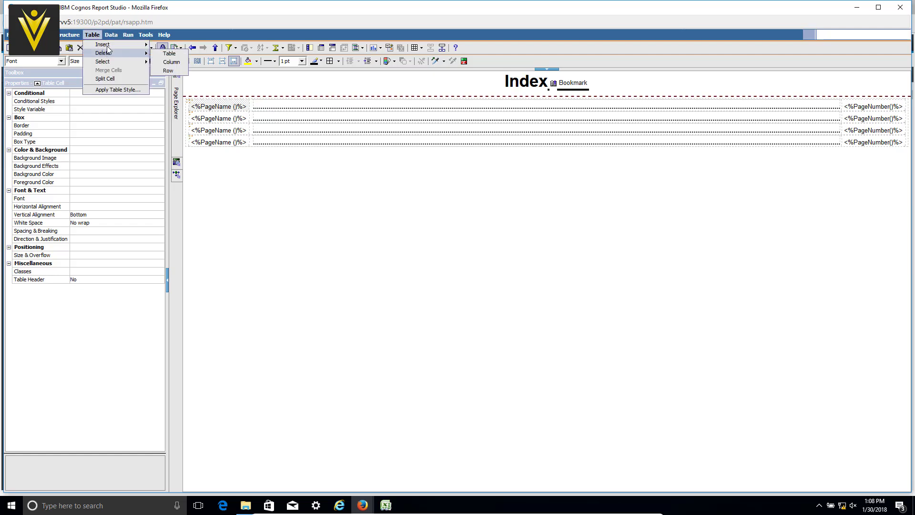
pyautogui.moveTo(109, 45)
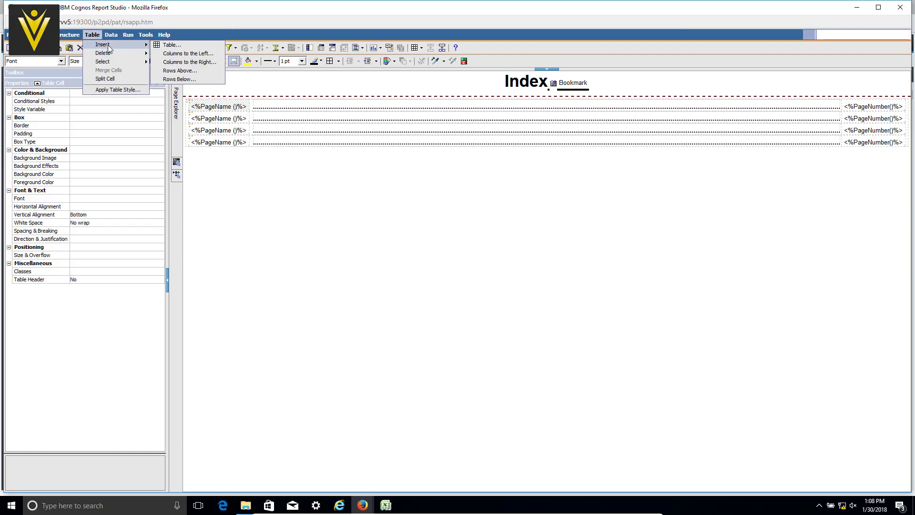
pyautogui.click(173, 53)
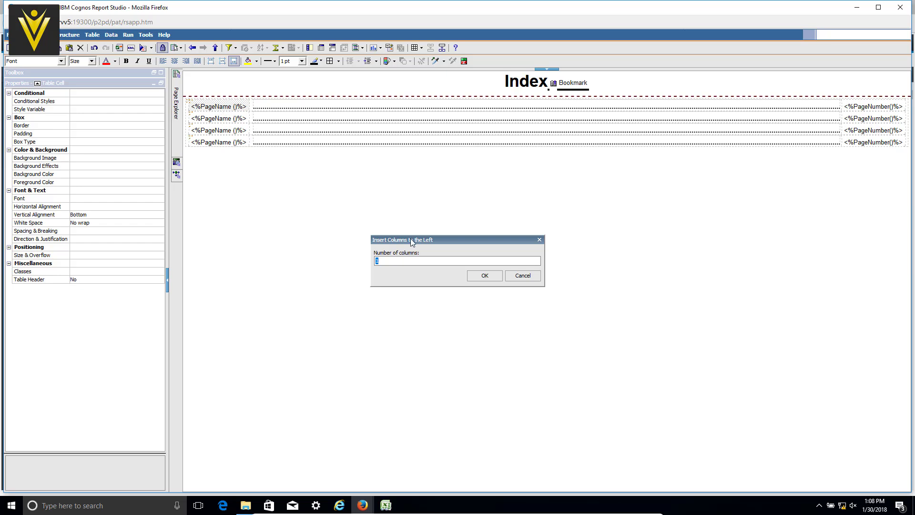
pyautogui.click(490, 278)
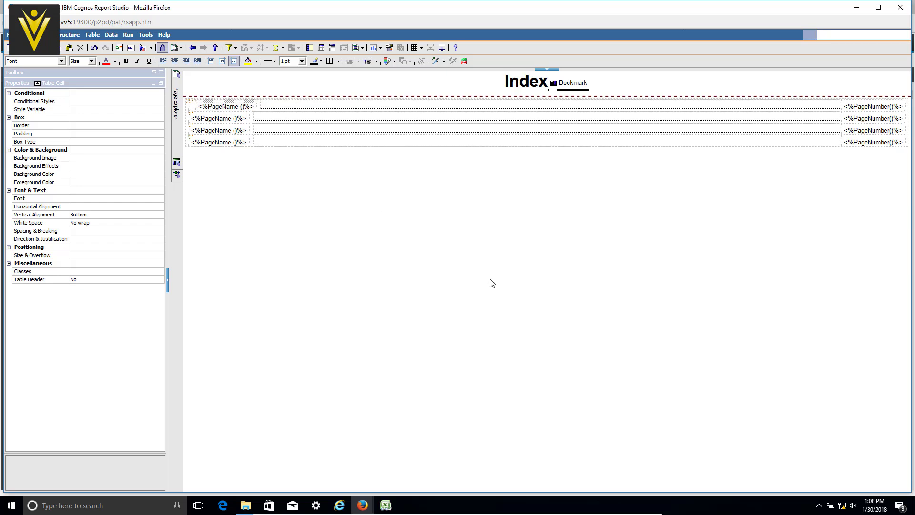
# Add a text item reading 1 in the new empty cell of the first index entry.
pyautogui.click(192, 108)
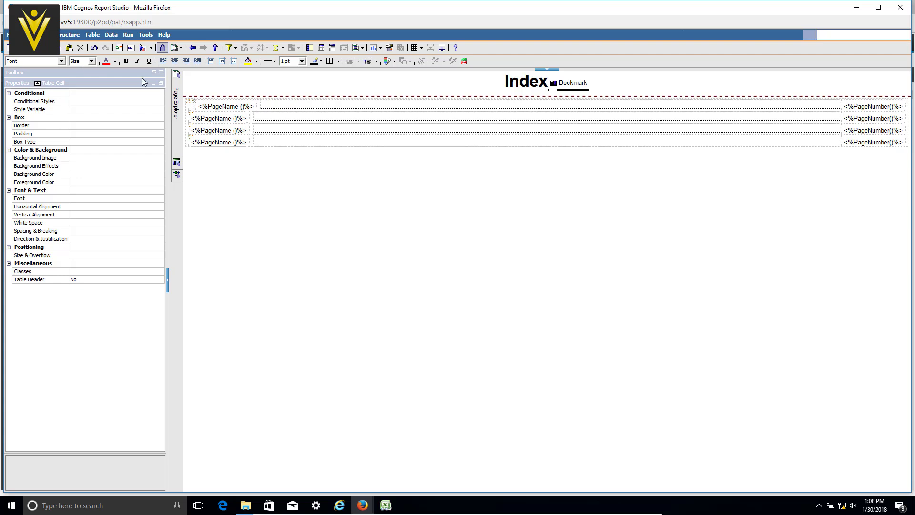
pyautogui.click(160, 73)
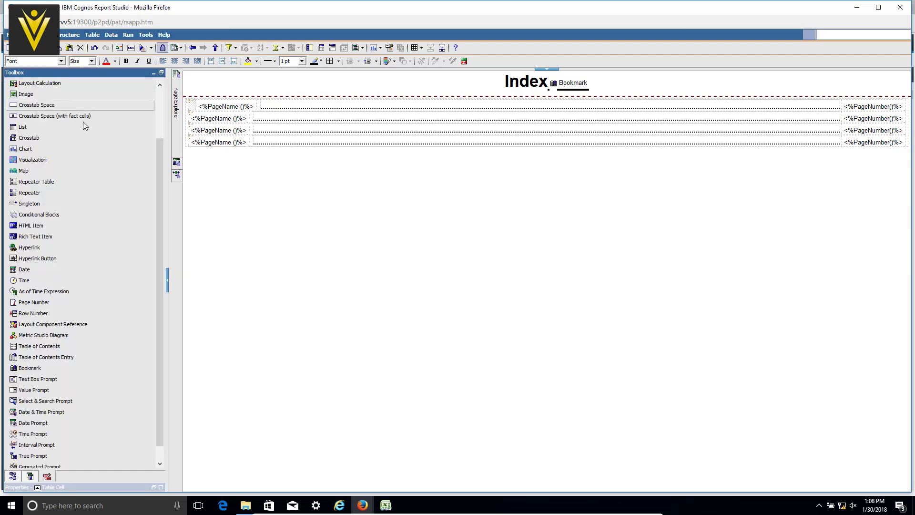
pyautogui.scroll(3, 64, 100)
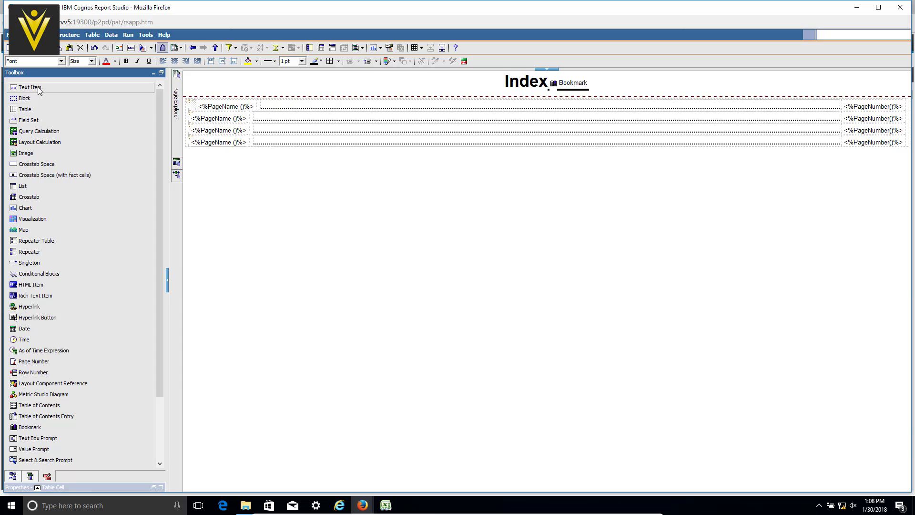
pyautogui.moveTo(38, 87); pyautogui.dragTo(193, 110)
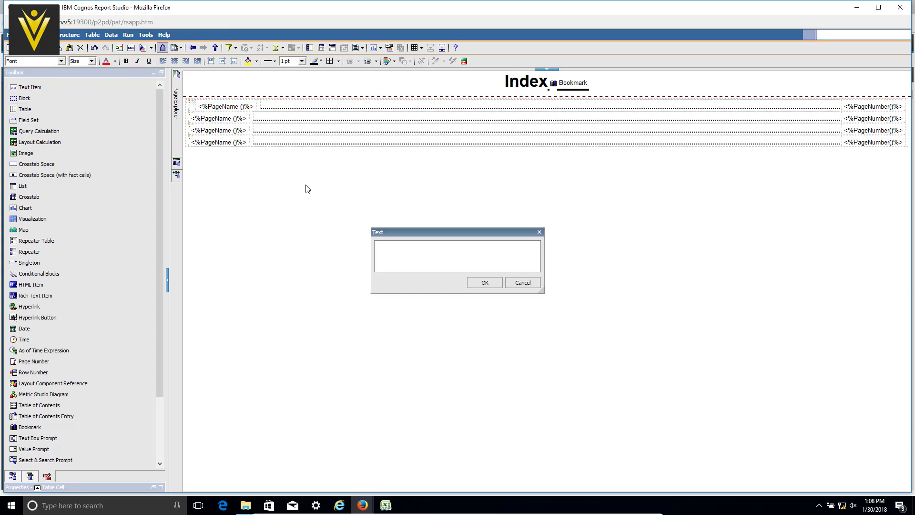
pyautogui.click(490, 282)
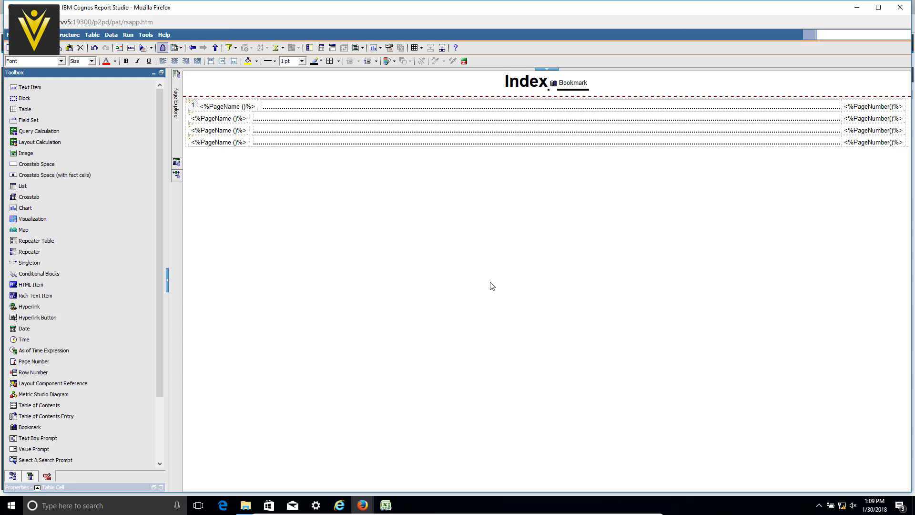
# Compare the first index entry's layout with the numbered TOC Practice PDF index, and view the NORTHWND report list.
pyautogui.click(161, 487)
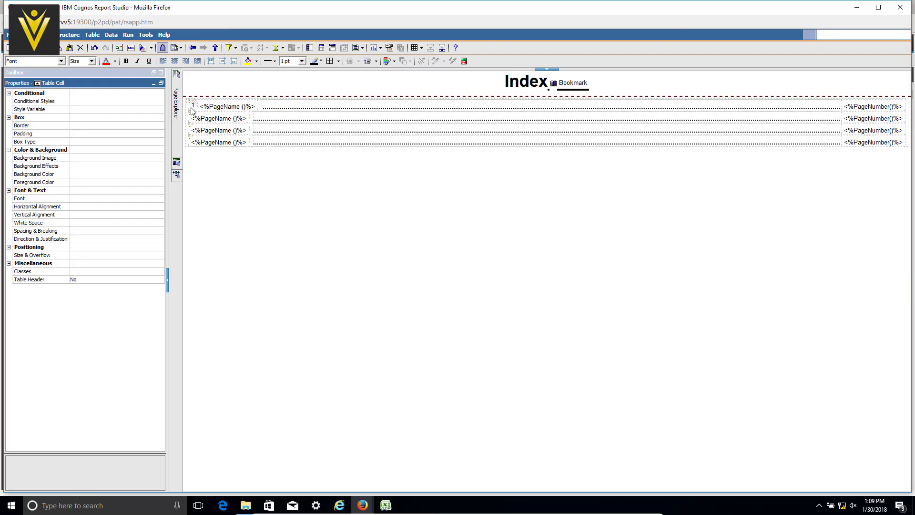
pyautogui.click(274, 111)
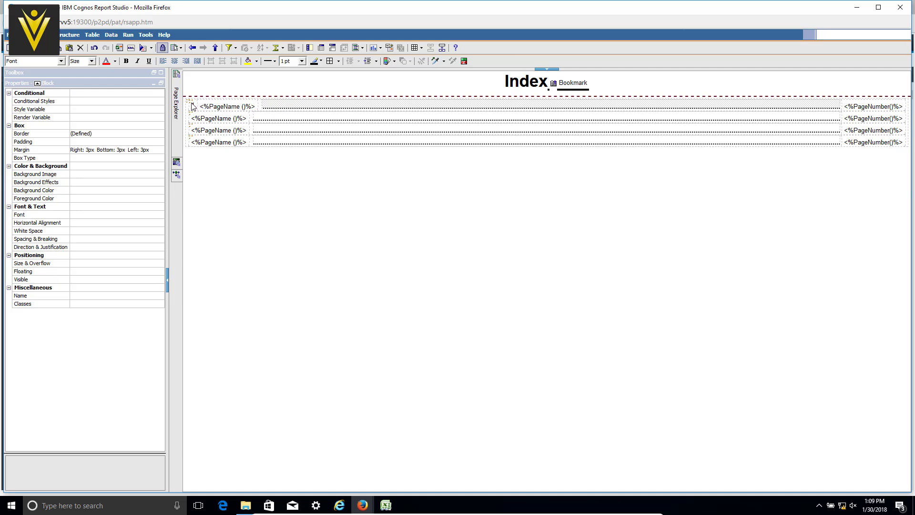
pyautogui.moveTo(193, 106); pyautogui.dragTo(229, 148)
pyautogui.hotkey('alt', 'Tab')
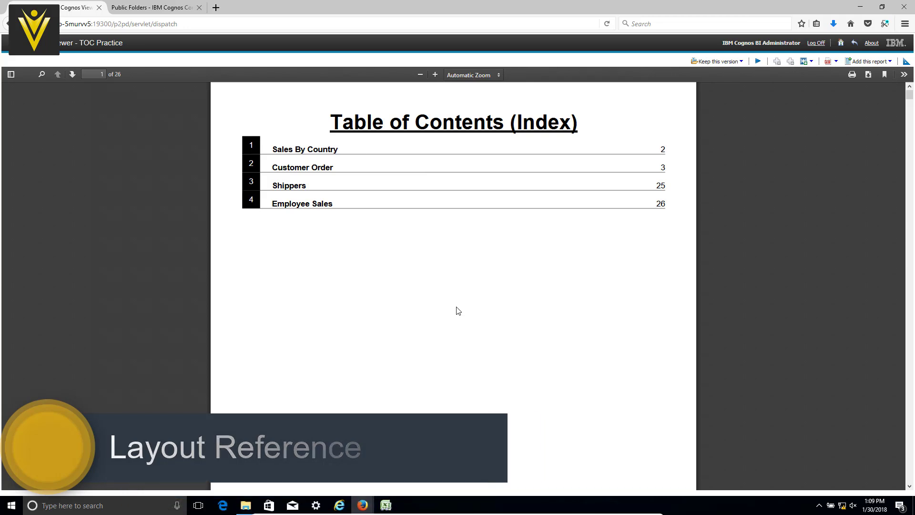
pyautogui.click(171, 7)
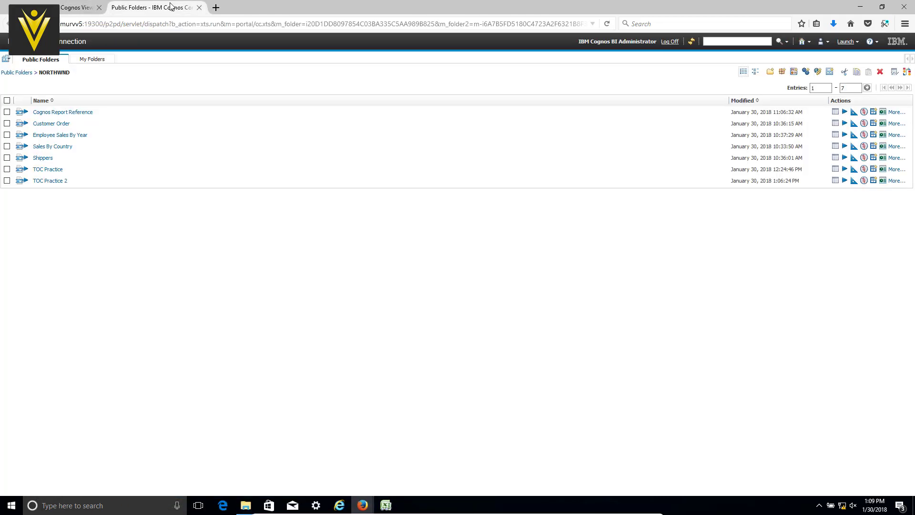
pyautogui.hotkey('alt', 'Tab')
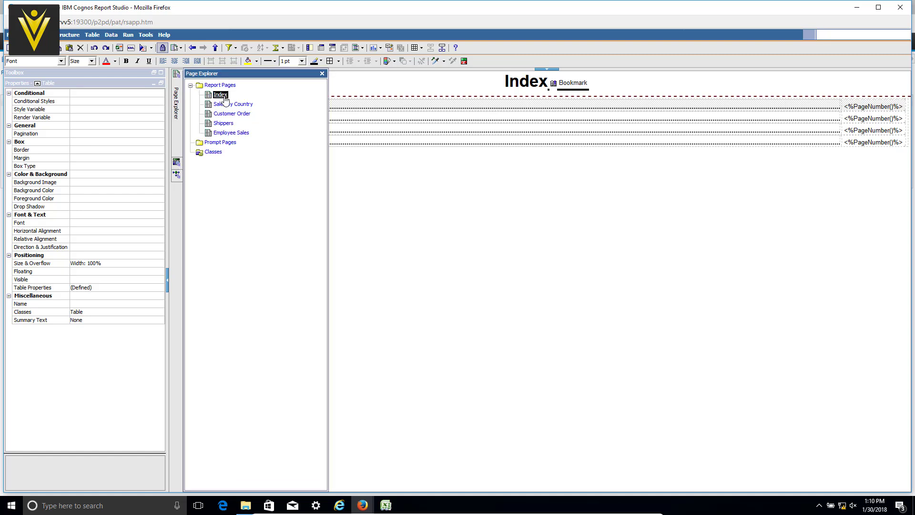
# Open the Sales By Country report page and inspect the table of contents entry beside its title.
pyautogui.click(224, 102)
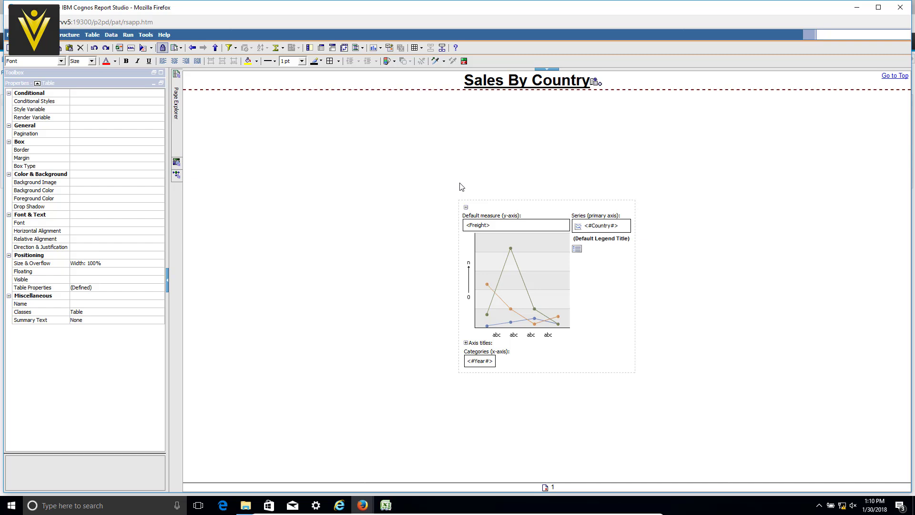
pyautogui.click(564, 82)
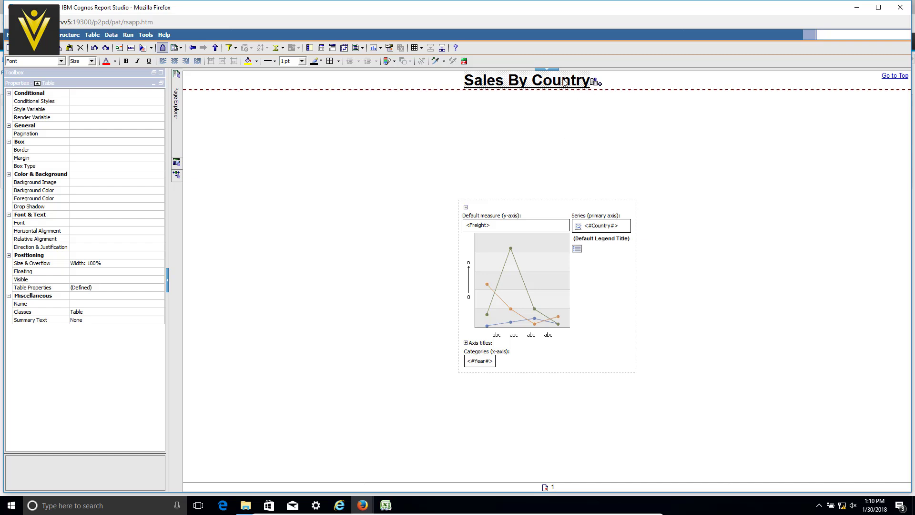
pyautogui.click(594, 82)
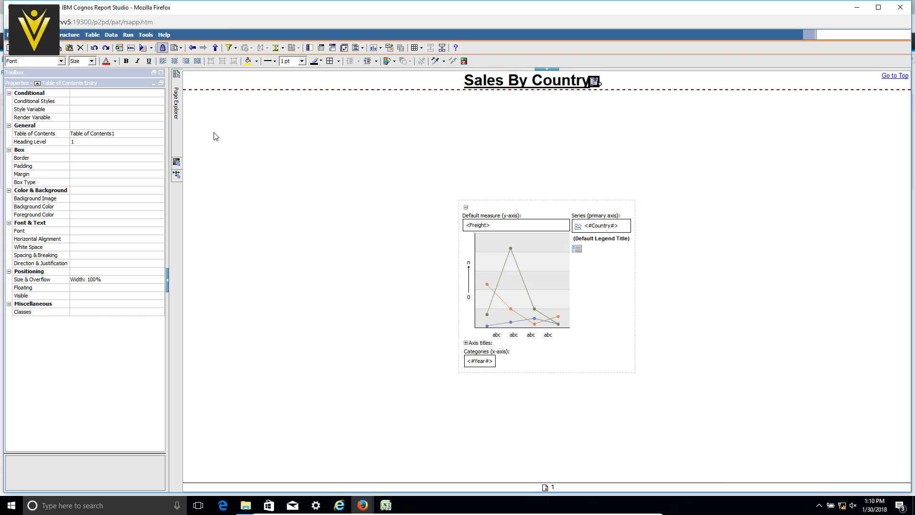
# Insert a block in the Sales By Country page header and place the title and Go to Top link inside it.
pyautogui.click(161, 73)
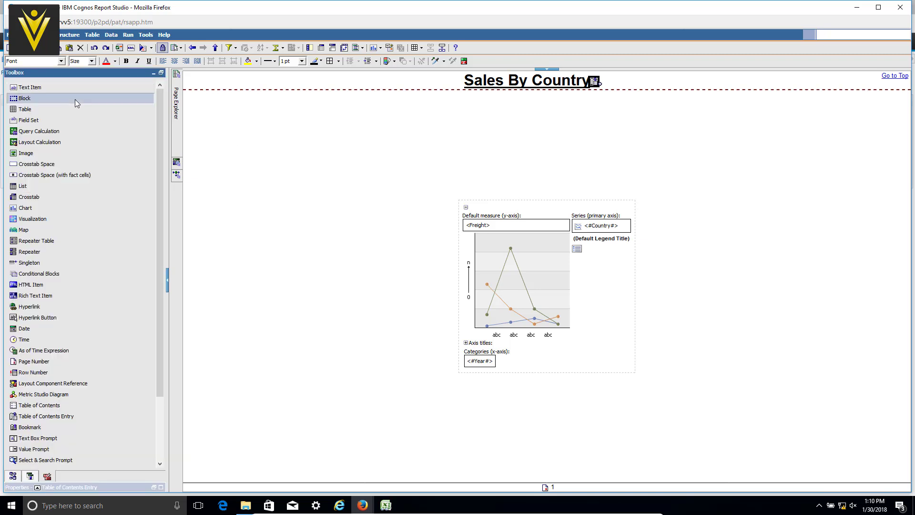
pyautogui.moveTo(75, 99); pyautogui.dragTo(198, 87)
pyautogui.click(531, 93)
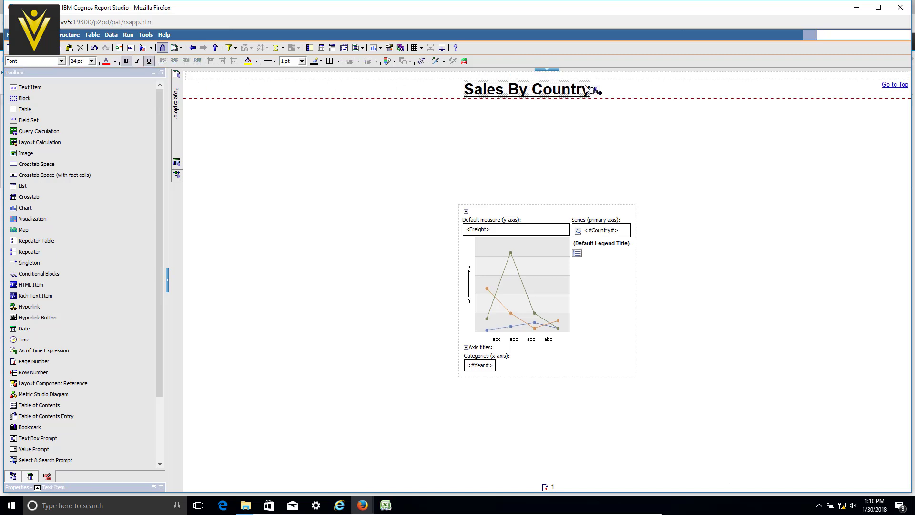
pyautogui.click(715, 91)
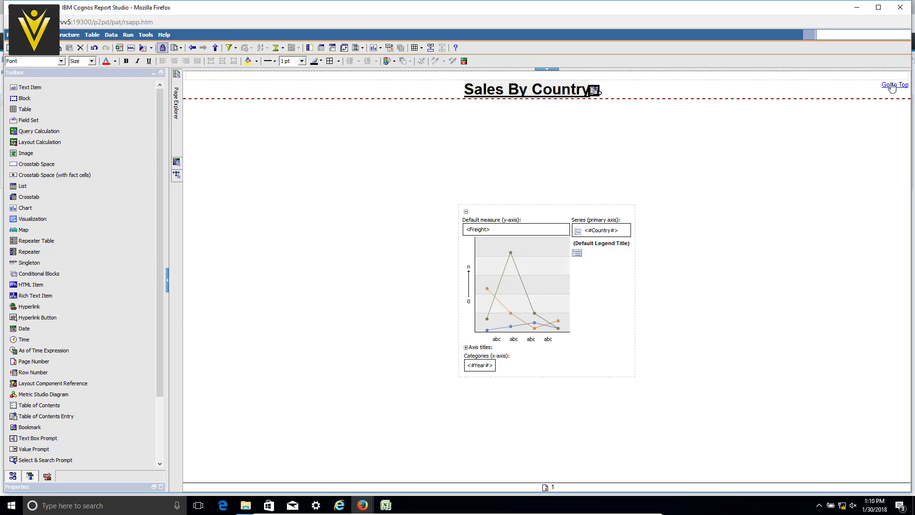
pyautogui.click(546, 77)
pyautogui.press('Delete')
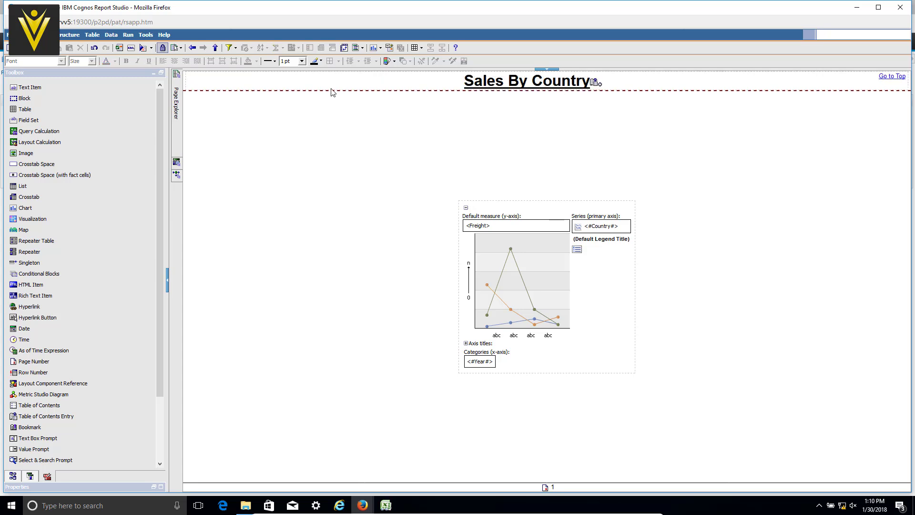
# Name the Sales By Country header block reportHeaders.
pyautogui.click(296, 83)
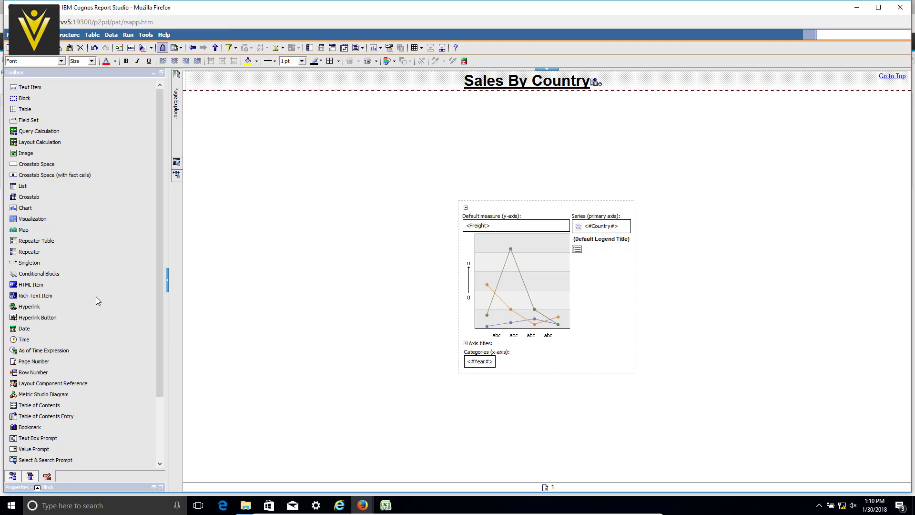
pyautogui.click(162, 487)
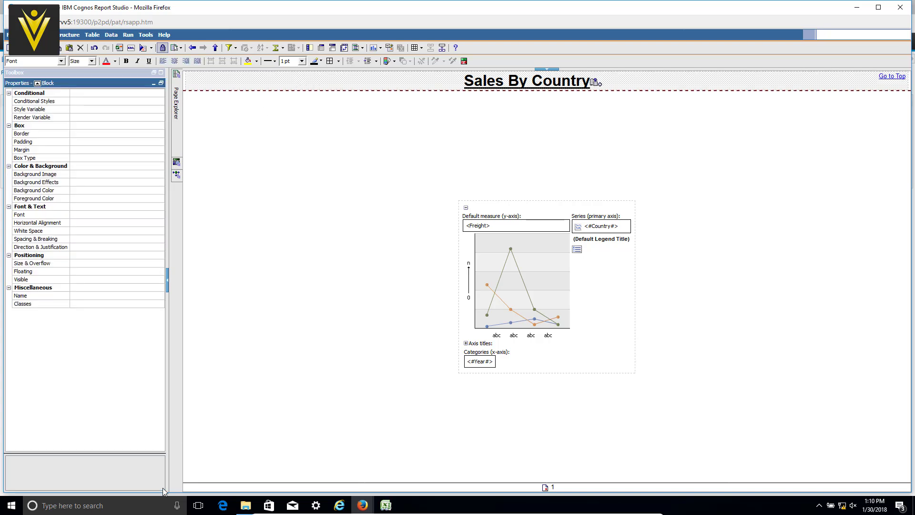
pyautogui.click(89, 288)
pyautogui.click(89, 295)
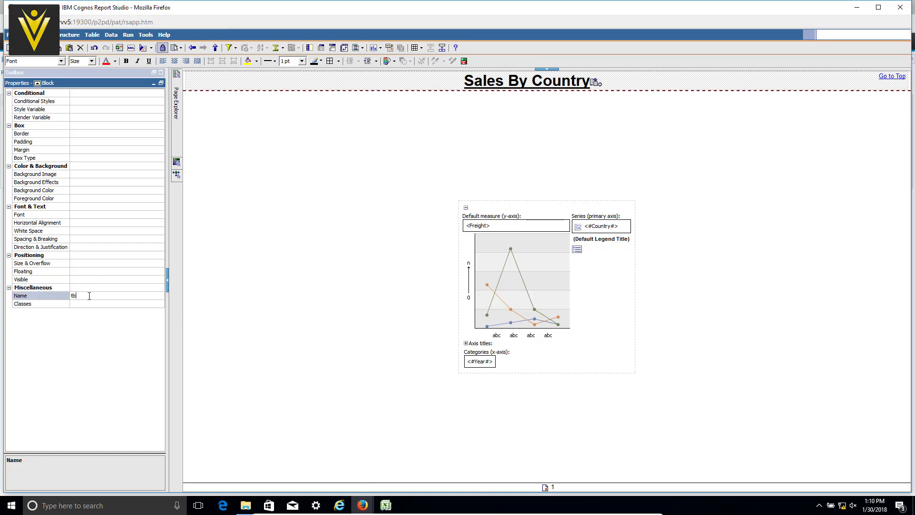
pyautogui.write('tb')
pyautogui.press('BackSpace')
pyautogui.press('BackSpace')
pyautogui.press('Return')
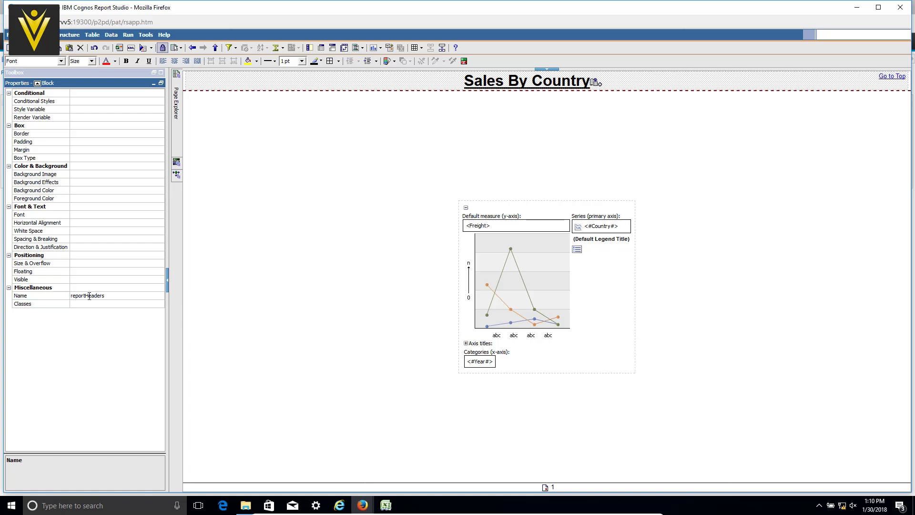
# Change the source type of the Sales By Country title text from Text to Report Expression.
pyautogui.click(519, 87)
pyautogui.click(134, 145)
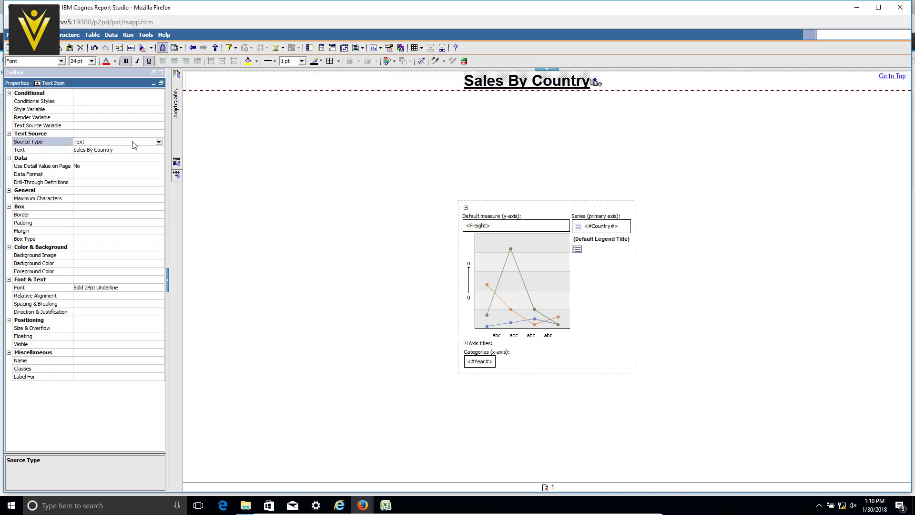
pyautogui.click(159, 142)
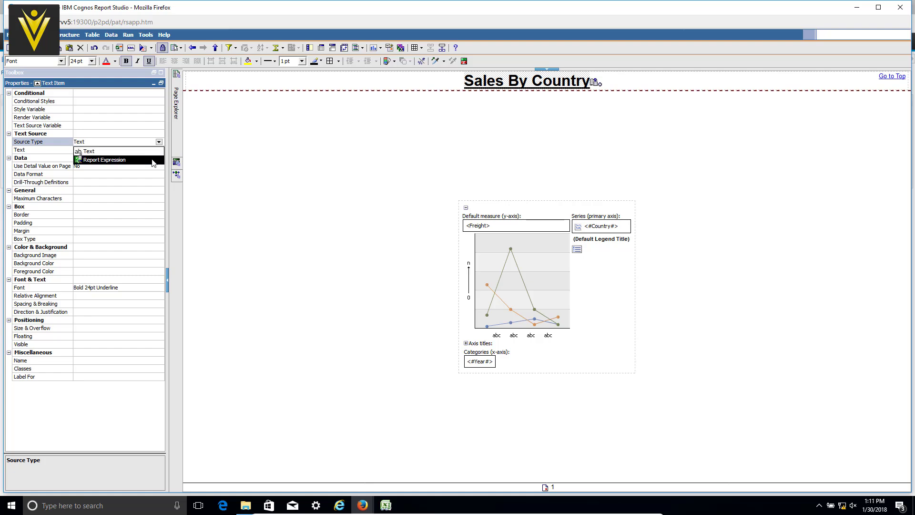
pyautogui.click(153, 161)
# Set the Sales By Country title's report expression to the PageName () report function and save the report.
pyautogui.click(159, 150)
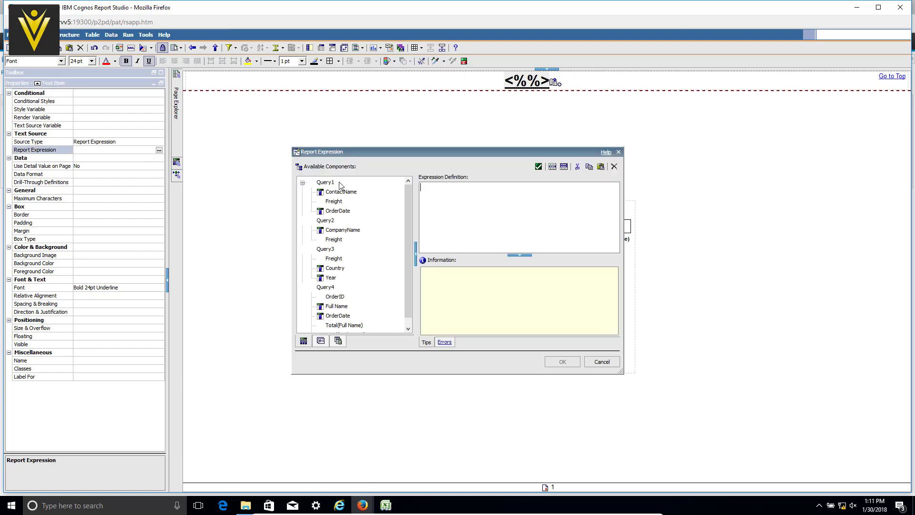
pyautogui.click(338, 341)
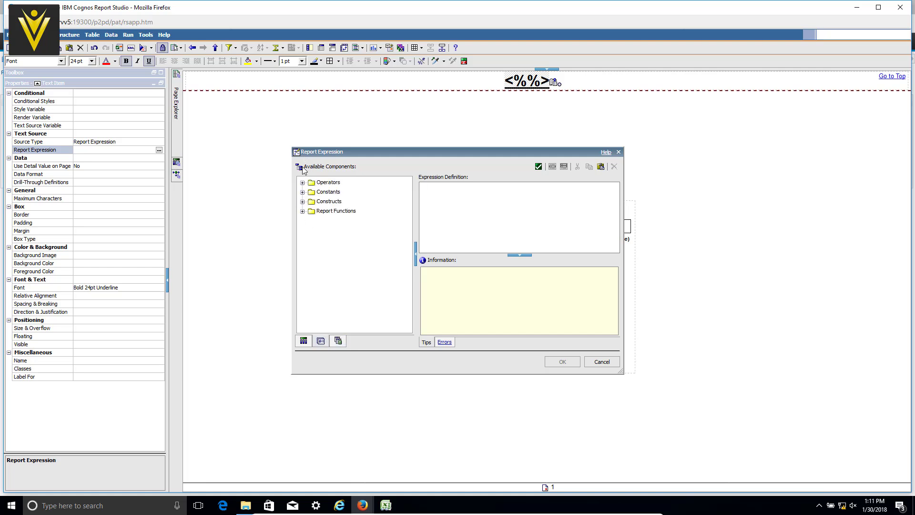
pyautogui.click(302, 211)
pyautogui.scroll(-5, 347, 271)
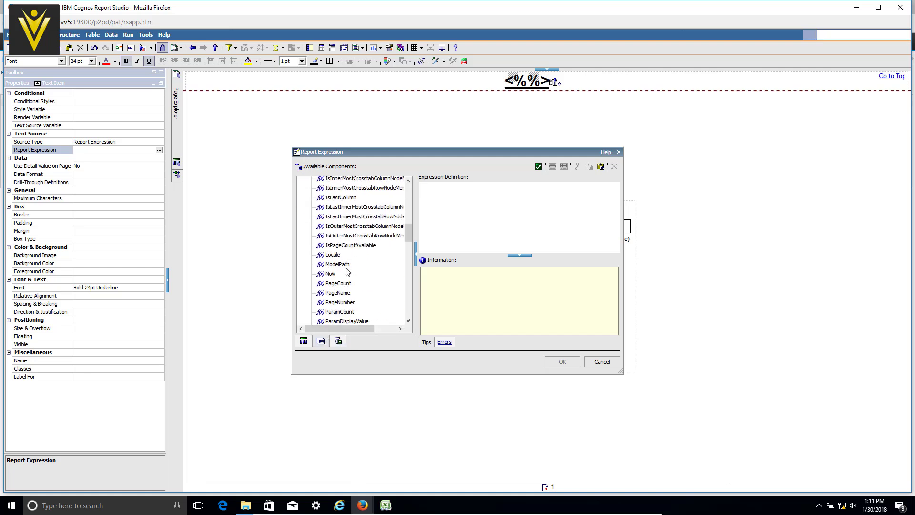
pyautogui.scroll(-3, 347, 271)
pyautogui.click(347, 271)
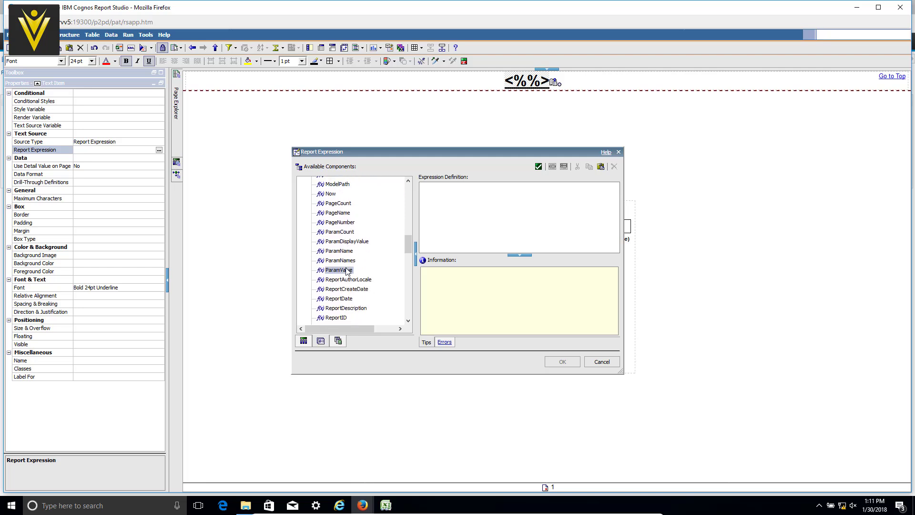
pyautogui.click(346, 223)
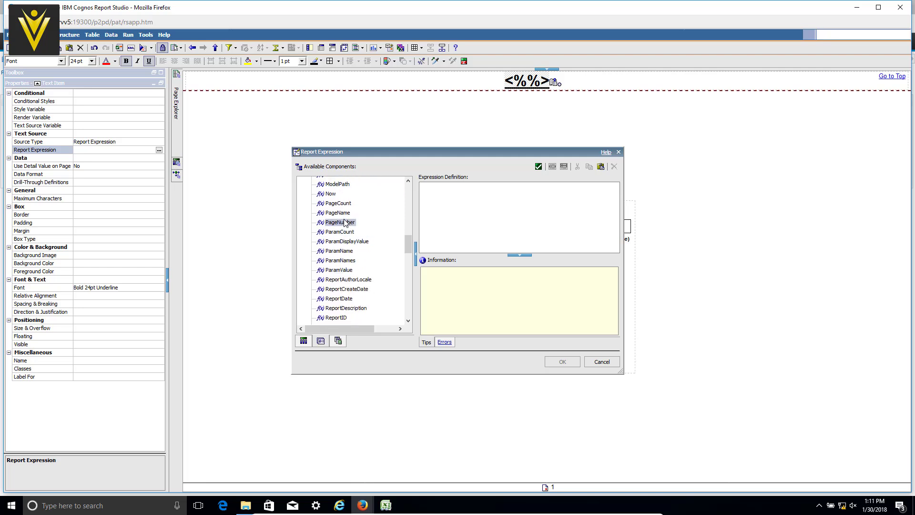
pyautogui.doubleClick(337, 213)
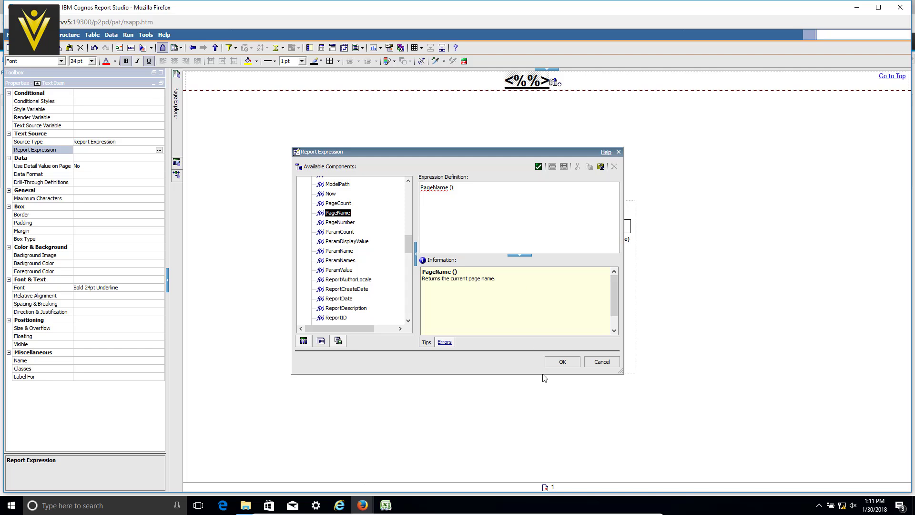
pyautogui.click(561, 362)
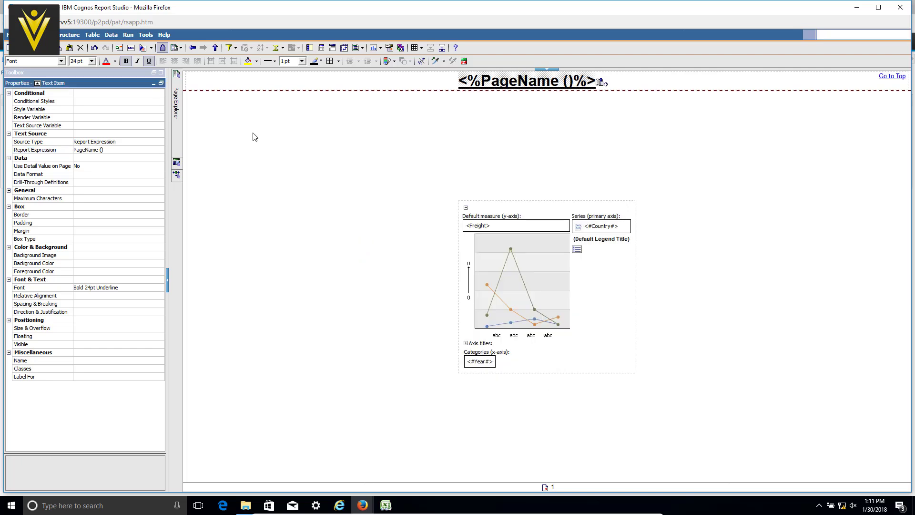
pyautogui.hotkey('ctrl', 's')
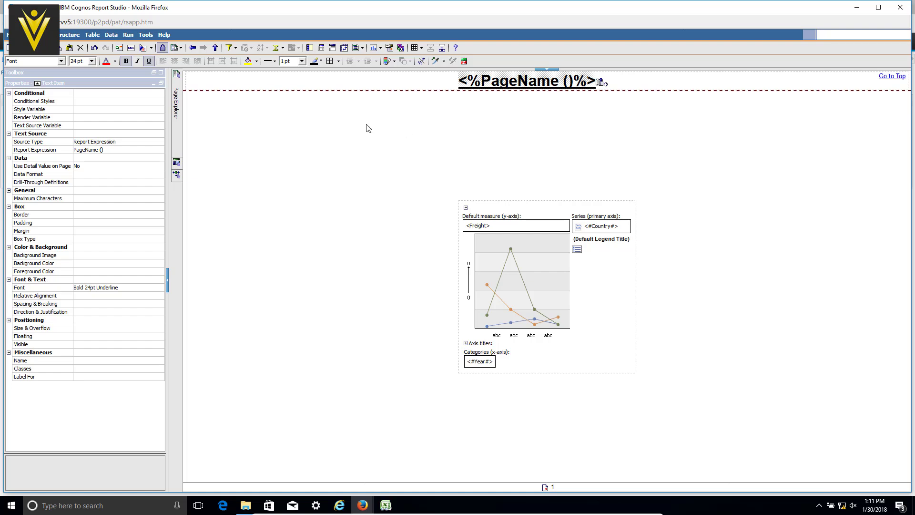
# Switch to the NORTHWND folder in Cognos Connection and run TOC Practice 2 with options in PDF format.
pyautogui.hotkey('alt', 'Tab')
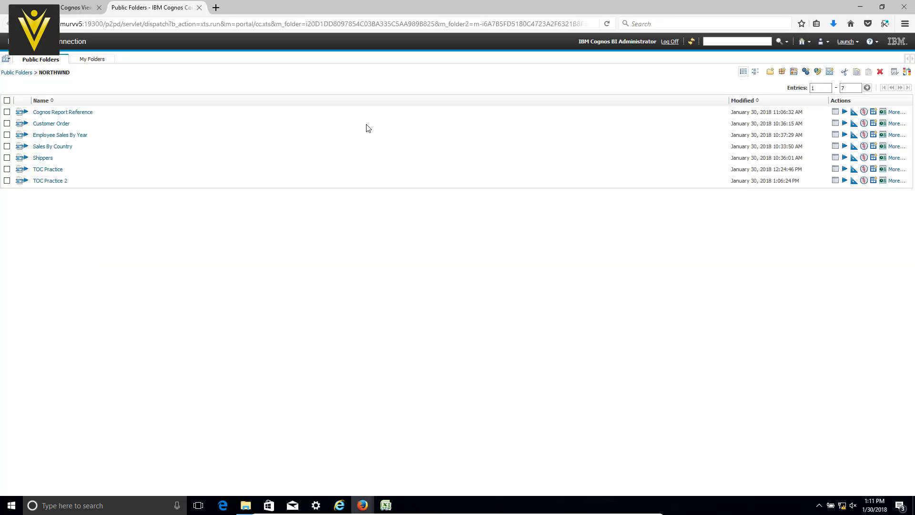
pyautogui.click(845, 183)
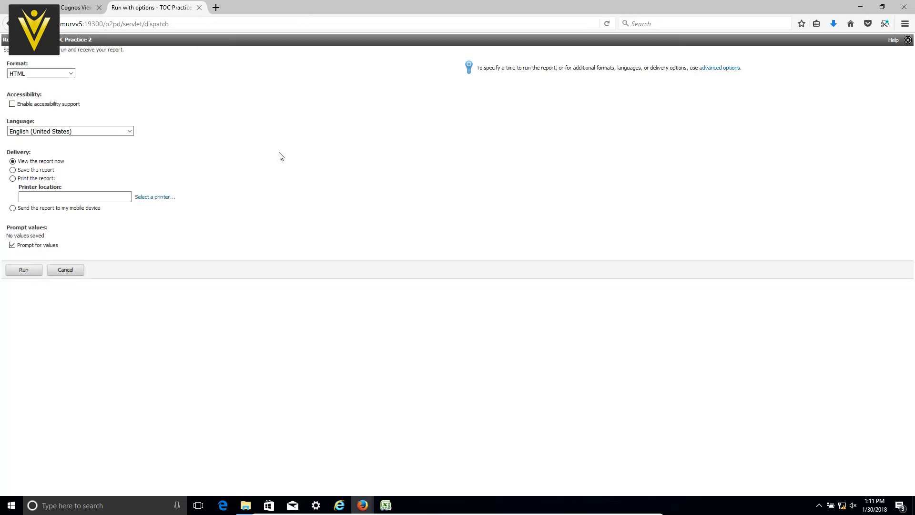
pyautogui.click(34, 74)
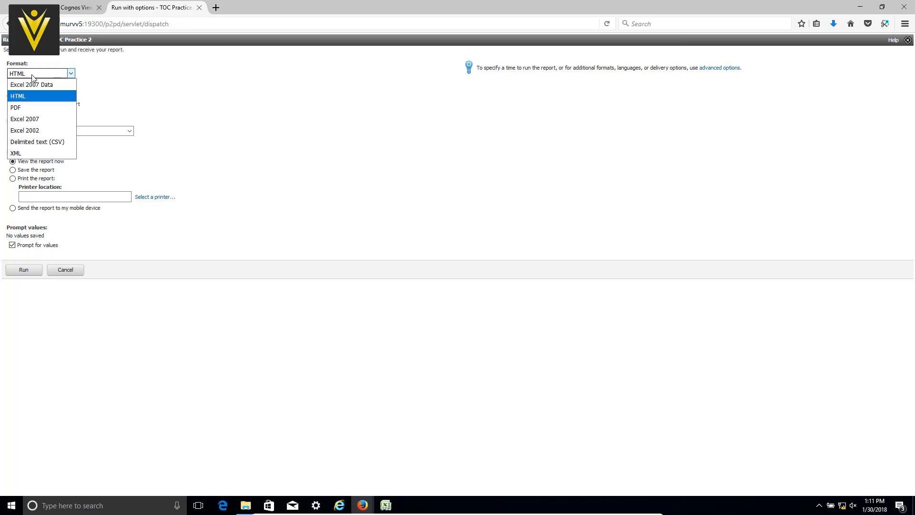
pyautogui.click(29, 106)
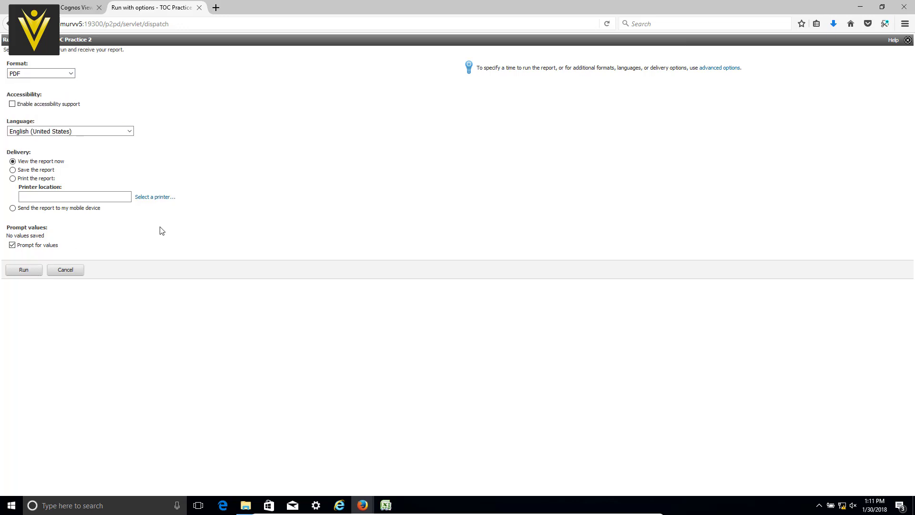
pyautogui.click(24, 270)
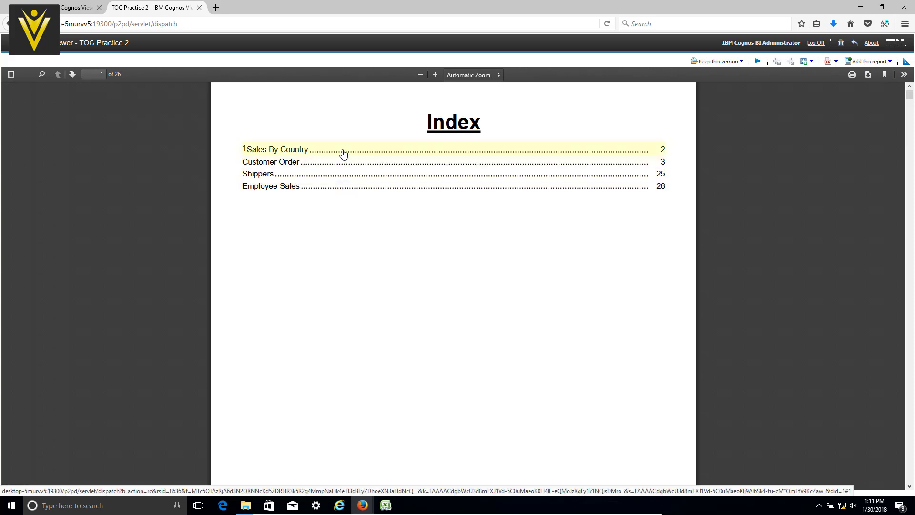
# Test the Sales By Country index entry and the Go to Top link in the PDF, and return to Report Studio.
pyautogui.click(343, 154)
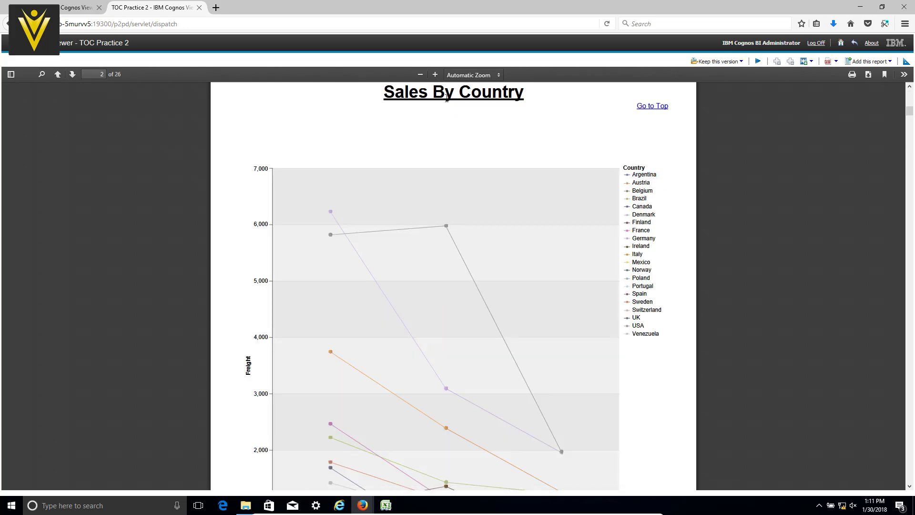
pyautogui.click(652, 106)
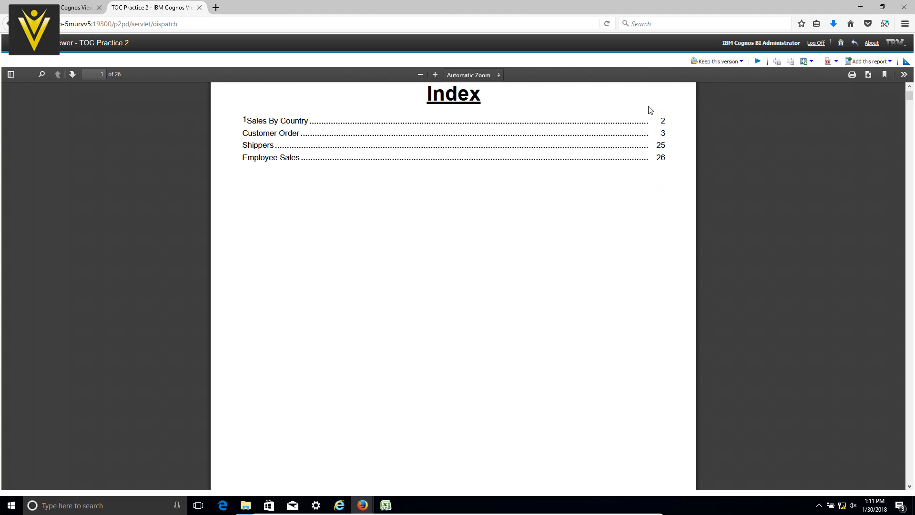
pyautogui.hotkey('alt', 'Tab')
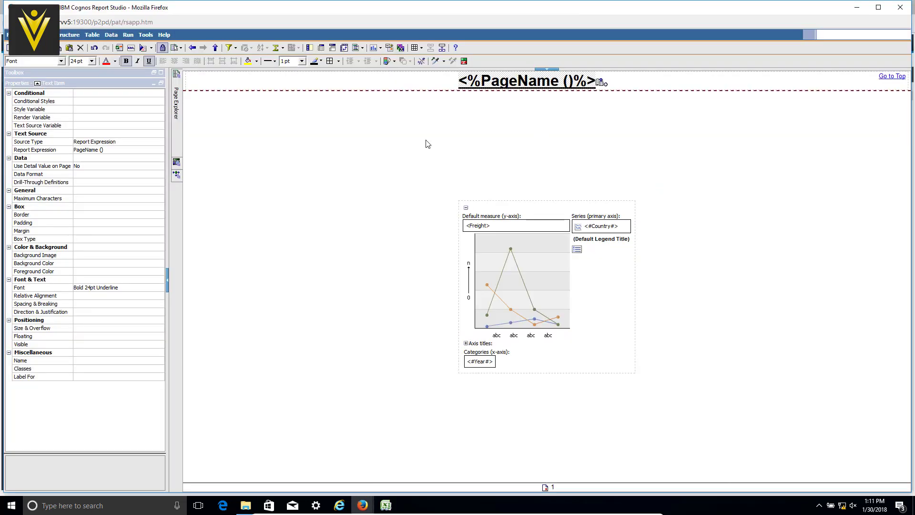
# Open the Customer Order report page and delete the title and table of contents entry from its page header.
pyautogui.click(205, 85)
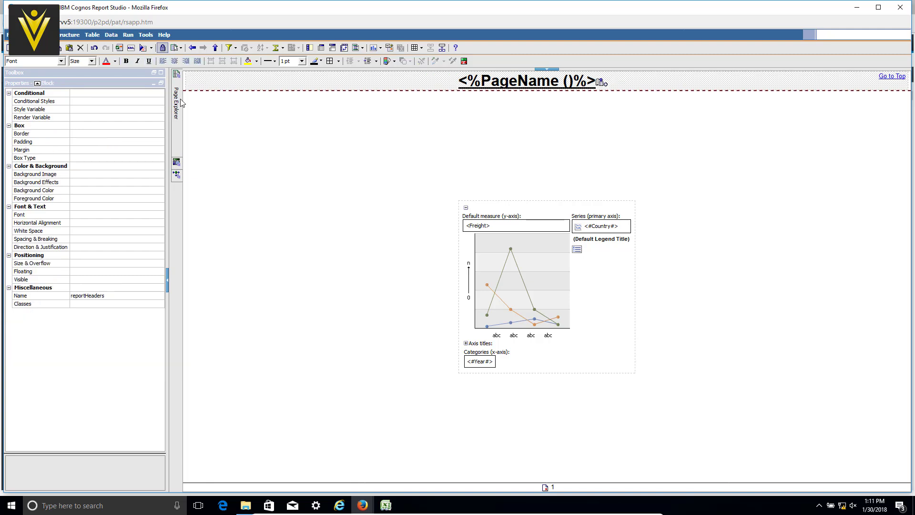
pyautogui.moveTo(181, 103)
pyautogui.click(232, 115)
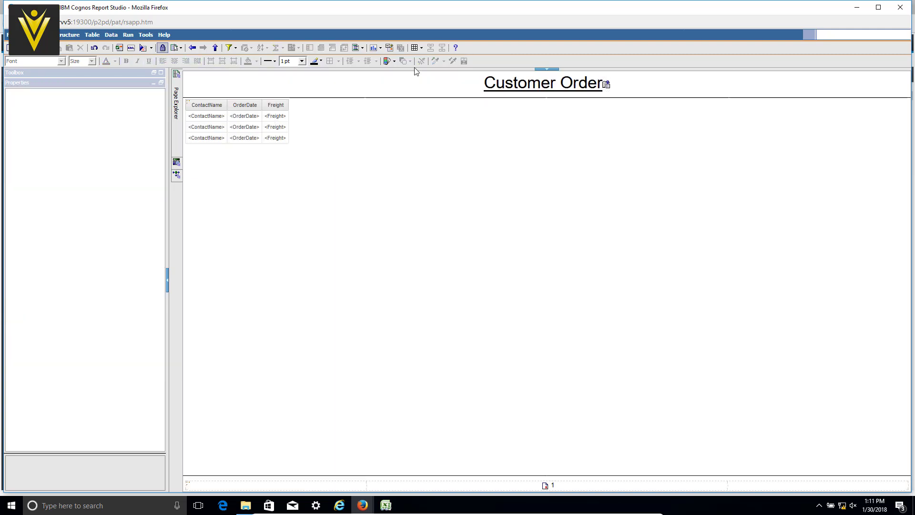
pyautogui.click(581, 86)
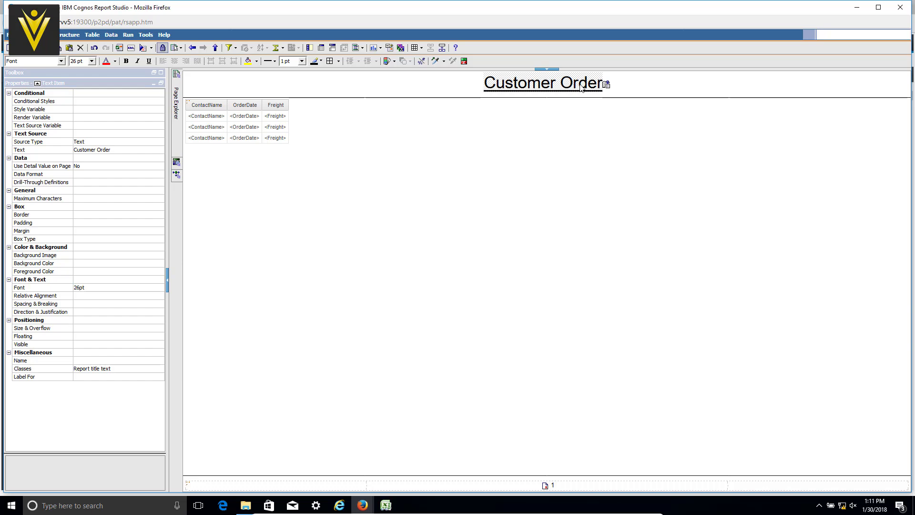
pyautogui.press('Delete')
pyautogui.click(547, 78)
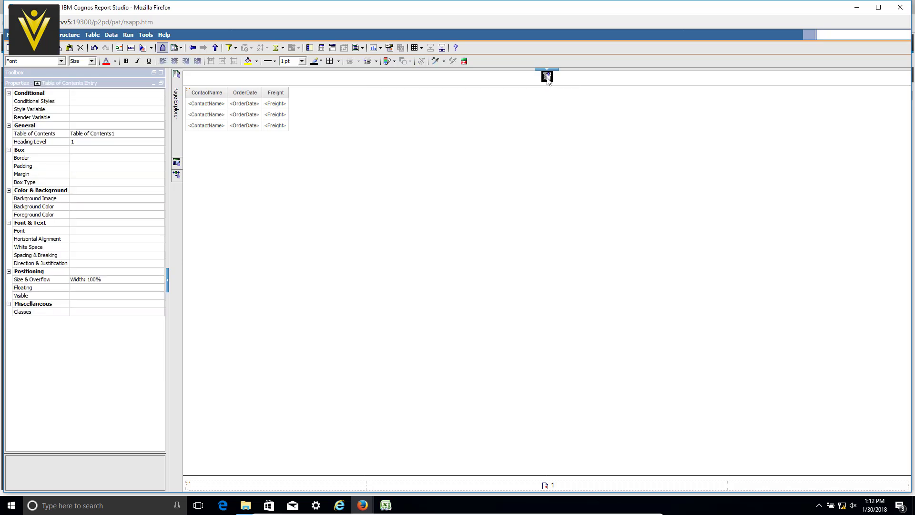
pyautogui.press('Delete')
pyautogui.click(548, 80)
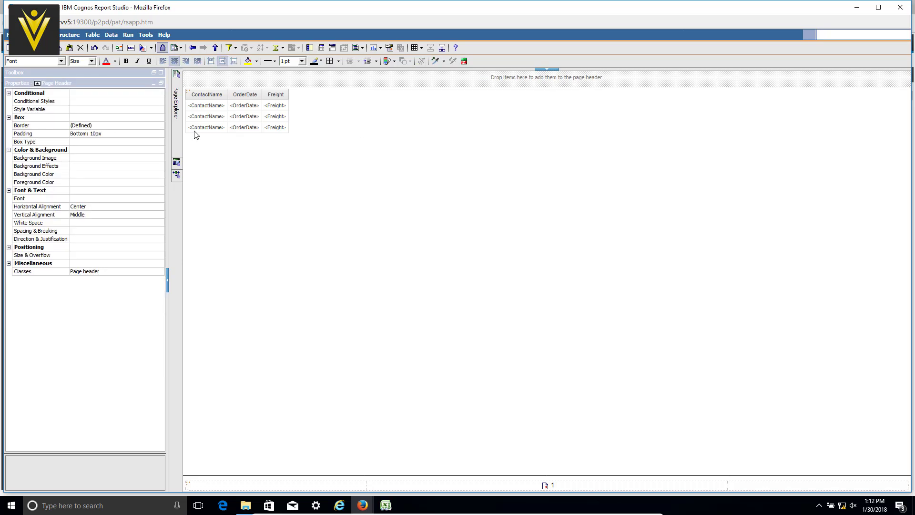
# Insert a Layout Component Reference to this report's reportHeaders block in the Customer Order page header and save the report.
pyautogui.moveTo(171, 97)
pyautogui.click(161, 73)
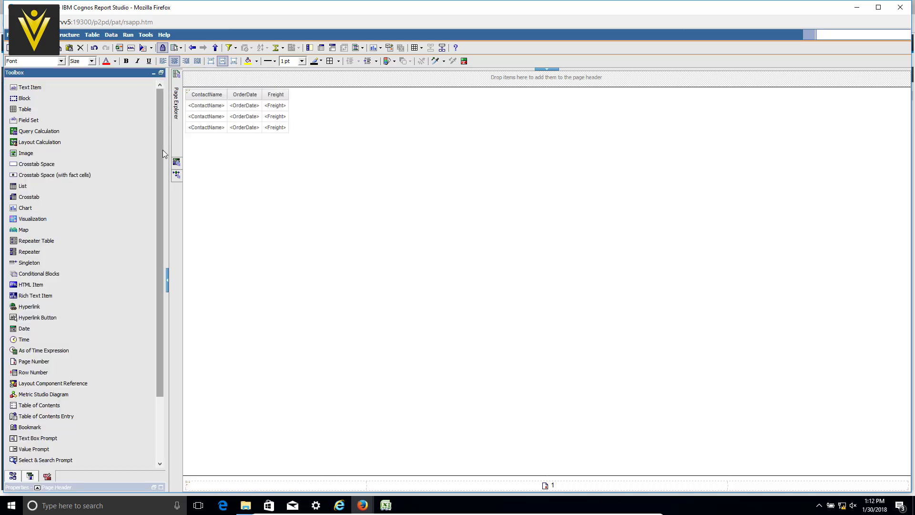
pyautogui.moveTo(162, 149); pyautogui.dragTo(163, 257)
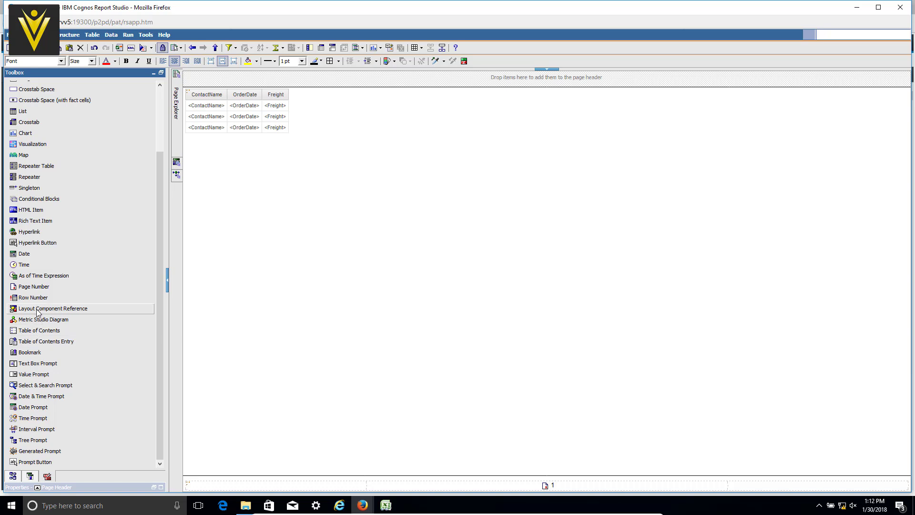
pyautogui.moveTo(38, 311); pyautogui.dragTo(382, 66)
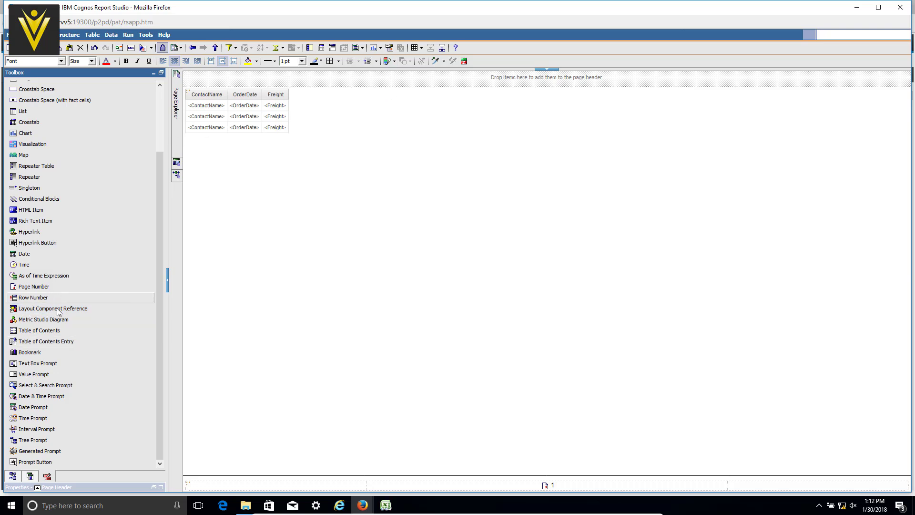
pyautogui.moveTo(57, 311); pyautogui.dragTo(400, 85)
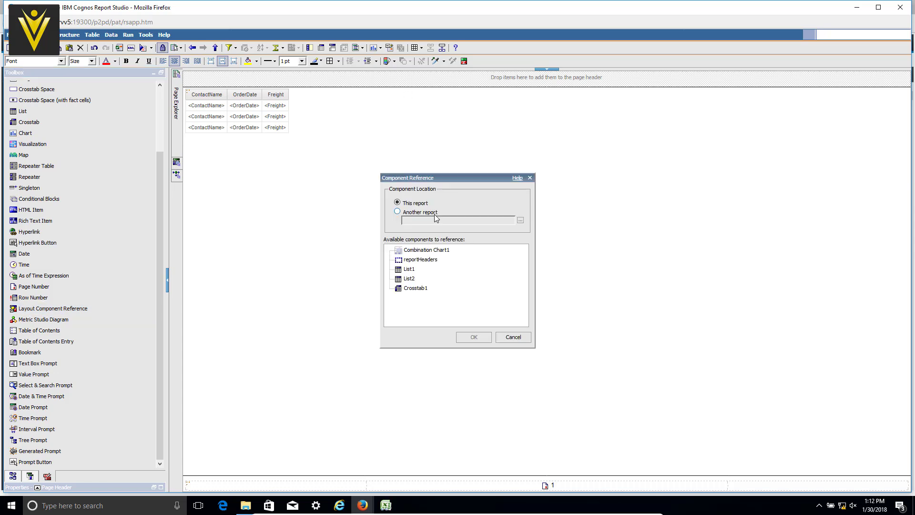
pyautogui.click(420, 249)
pyautogui.click(417, 260)
pyautogui.click(469, 337)
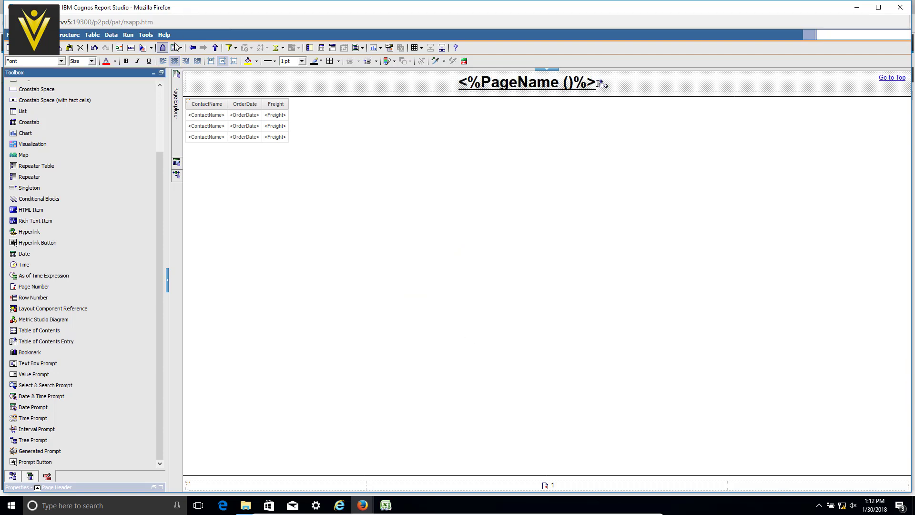
pyautogui.click(131, 49)
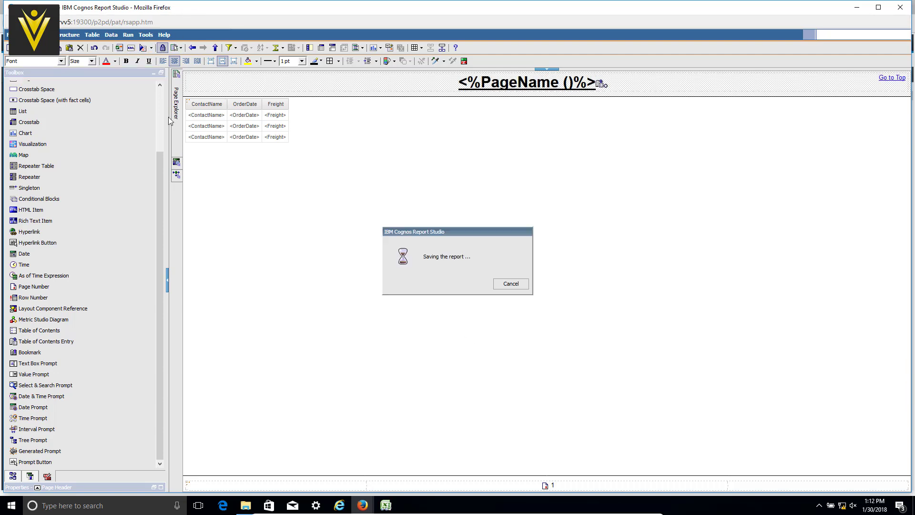
# Open the Shippers report page and delete the title and table of contents entry from its page header.
pyautogui.moveTo(176, 119)
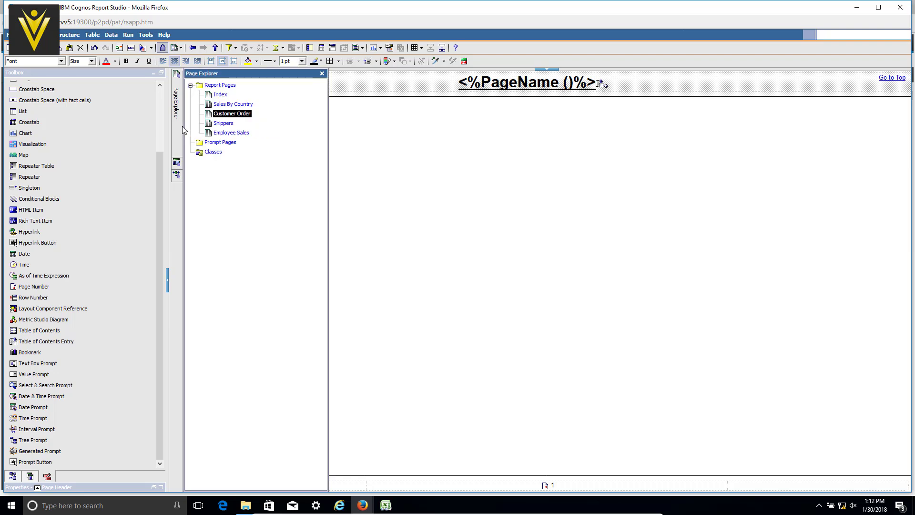
pyautogui.click(217, 128)
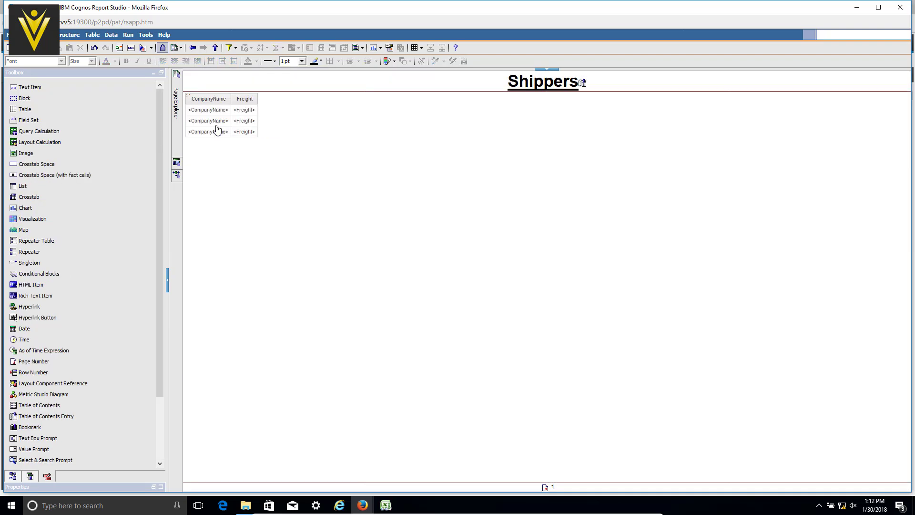
pyautogui.click(536, 84)
pyautogui.press('Delete')
pyautogui.click(546, 76)
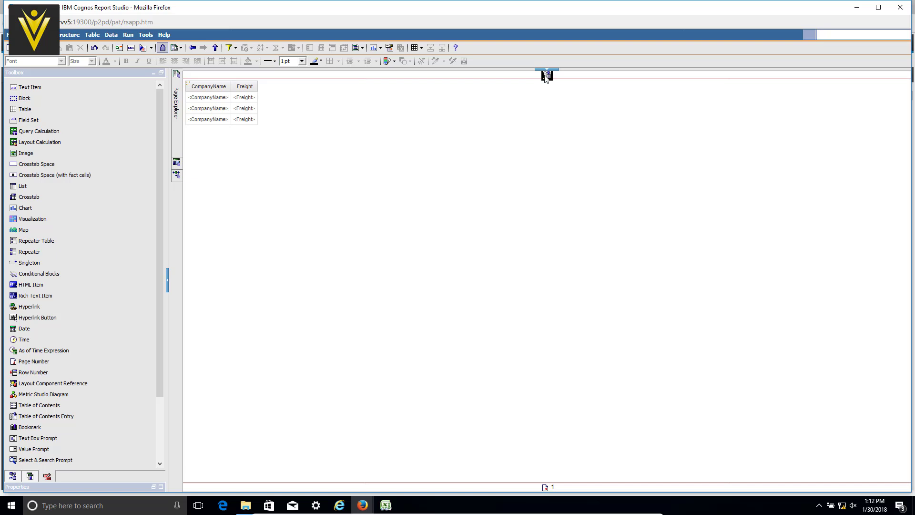
pyautogui.press('Delete')
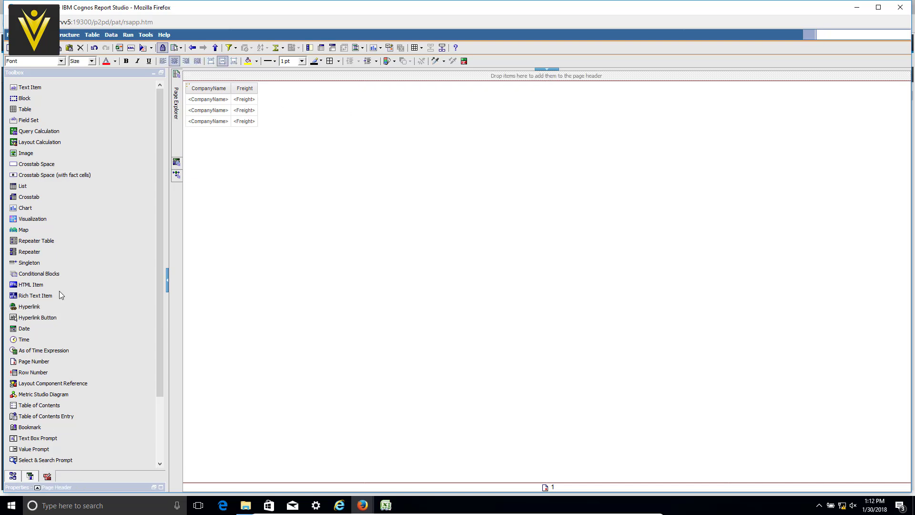
# Insert a Layout Component Reference to the reportHeaders block in the Shippers page header.
pyautogui.moveTo(45, 383); pyautogui.dragTo(446, 89)
pyautogui.click(435, 260)
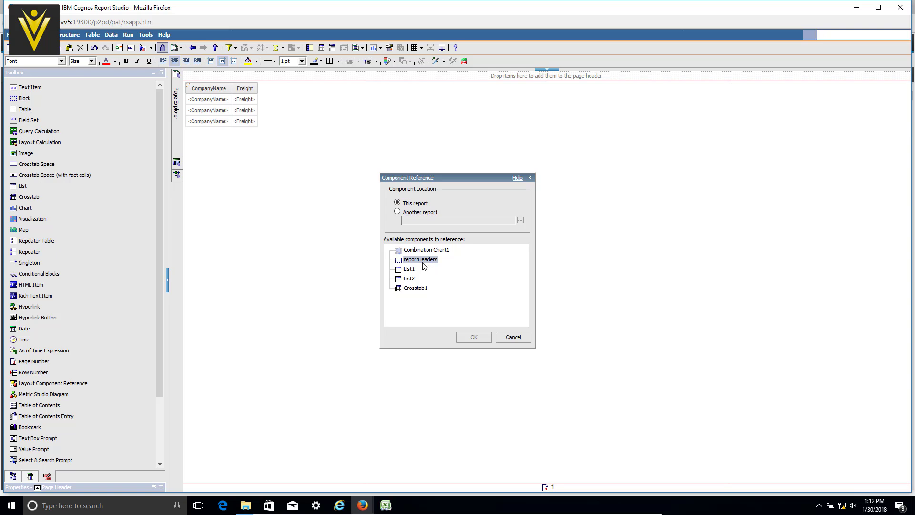
pyautogui.click(474, 338)
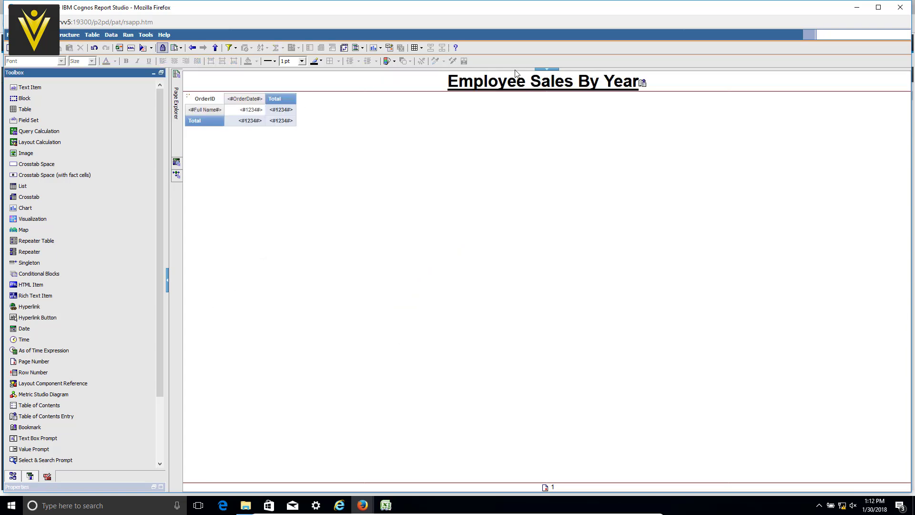
# Delete the Employee Sales By Year title and the table of contents entry from the page header.
pyautogui.click(513, 85)
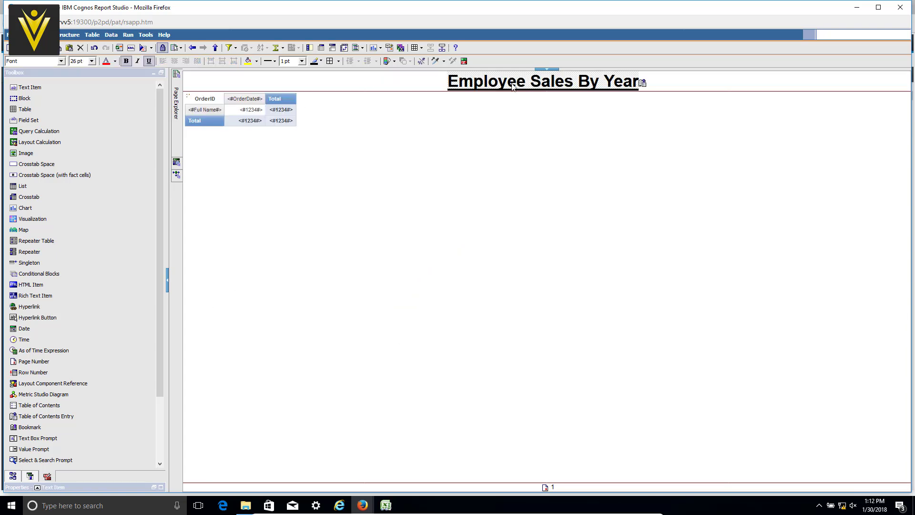
pyautogui.press('Delete')
pyautogui.click(546, 76)
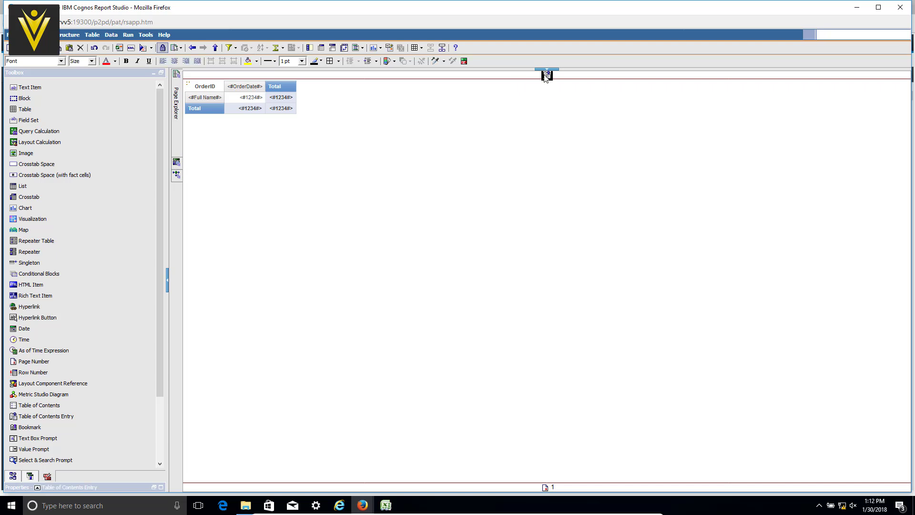
pyautogui.press('Delete')
# Insert a Layout Component Reference to this report's reportHeaders block in the Employee Sales page header.
pyautogui.click(91, 383)
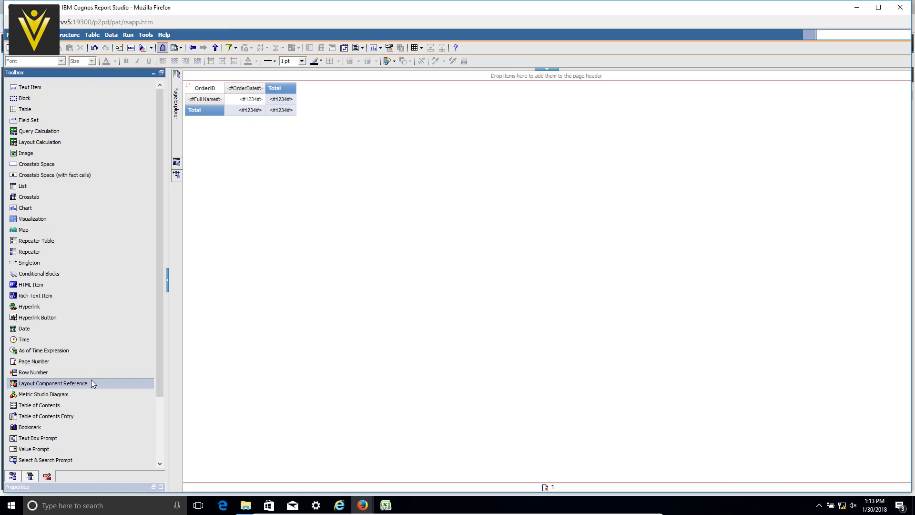
pyautogui.moveTo(92, 384); pyautogui.dragTo(468, 77)
pyautogui.click(429, 260)
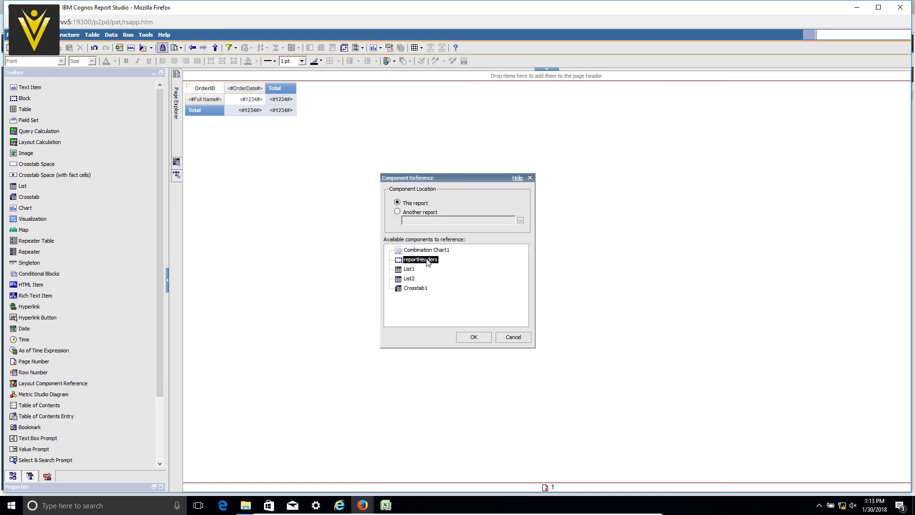
pyautogui.click(473, 337)
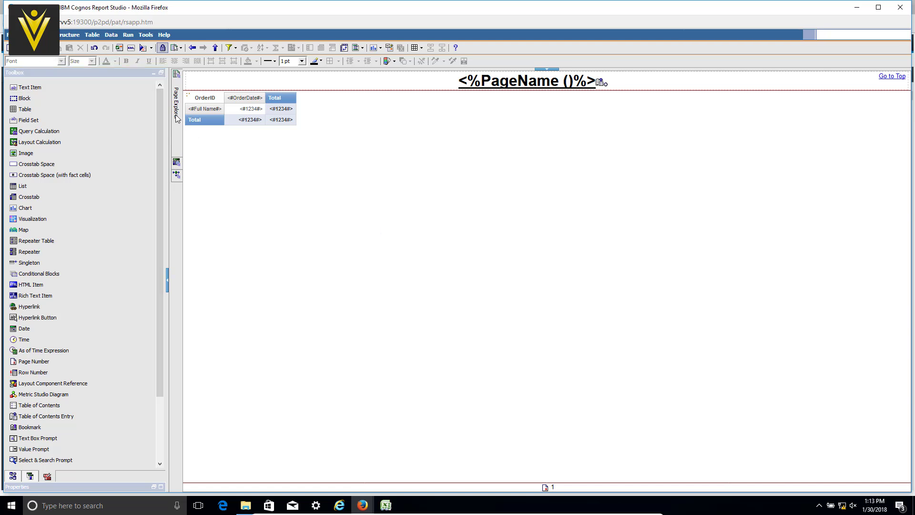
# Open the Index report page and select the table that holds the page name and page number entries.
pyautogui.moveTo(175, 115)
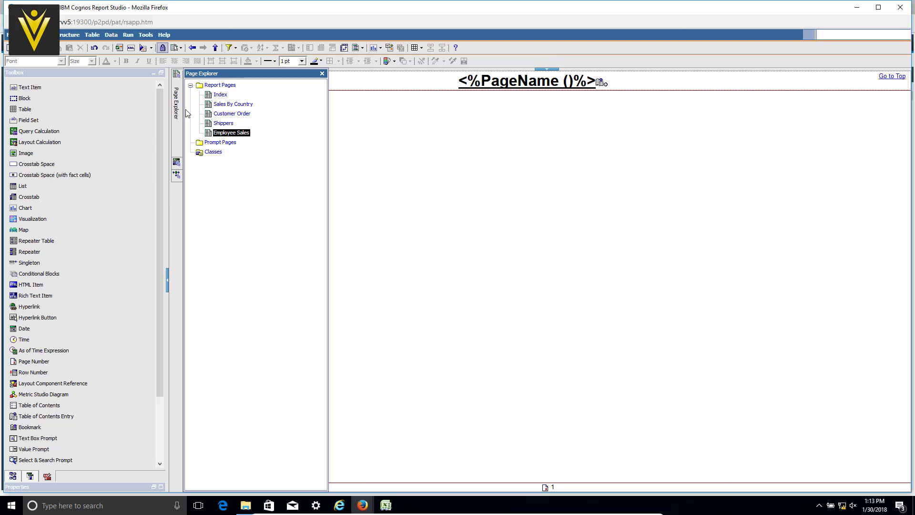
pyautogui.click(220, 96)
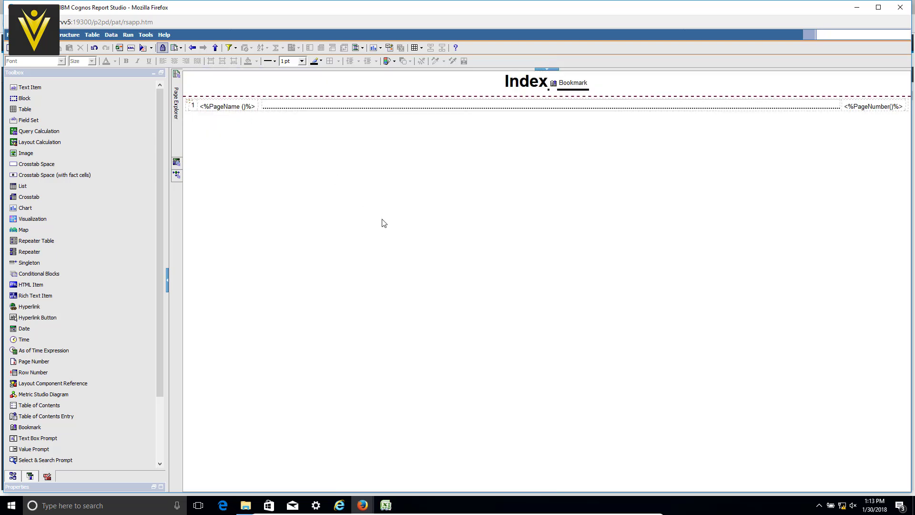
pyautogui.click(191, 111)
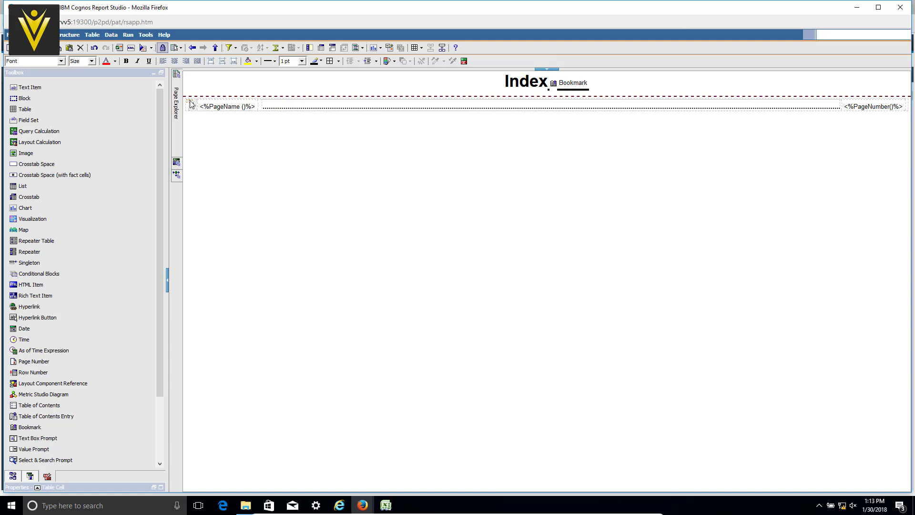
pyautogui.click(197, 112)
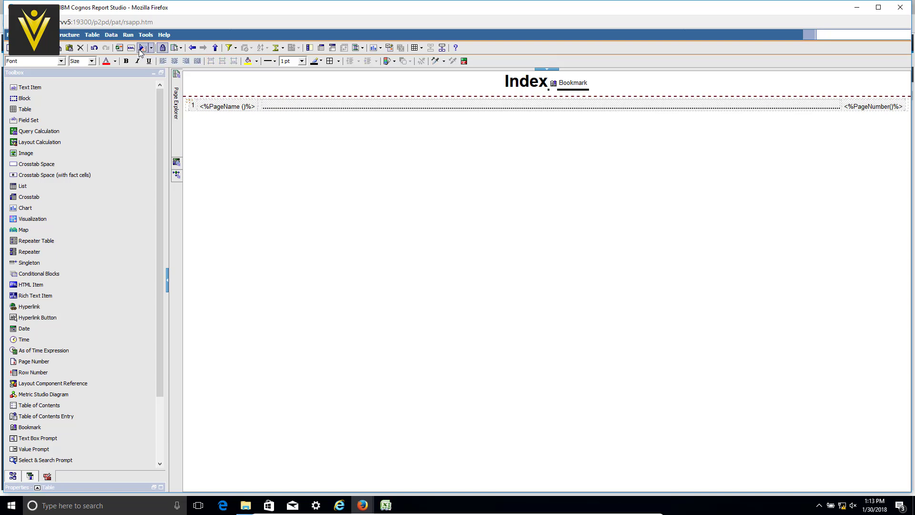
# Switch to Cognos Connection and run TOC Practice 2 with options, choosing PDF as the format.
pyautogui.hotkey('alt', 'Tab')
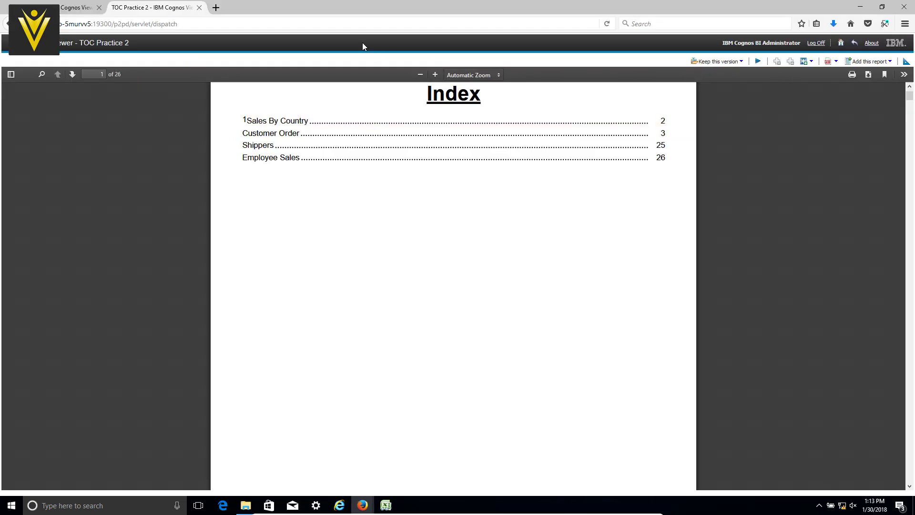
pyautogui.hotkey('alt', 'Tab')
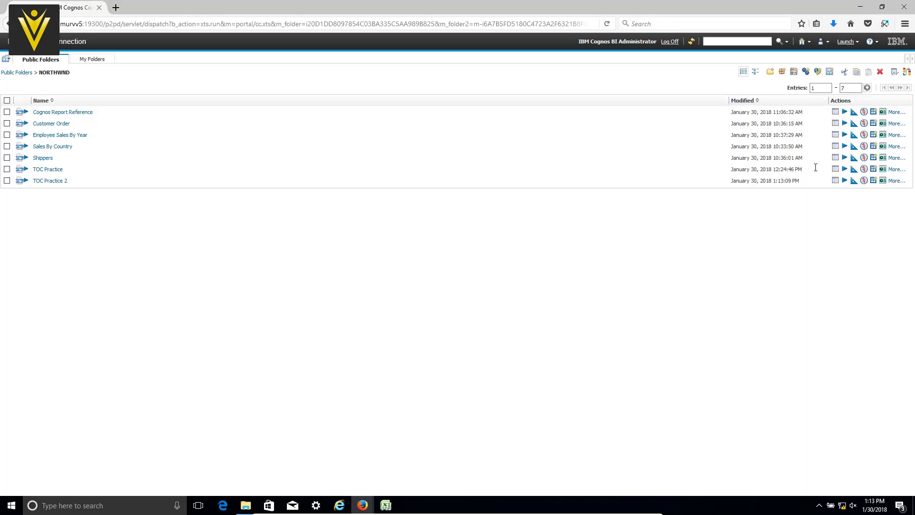
pyautogui.click(845, 180)
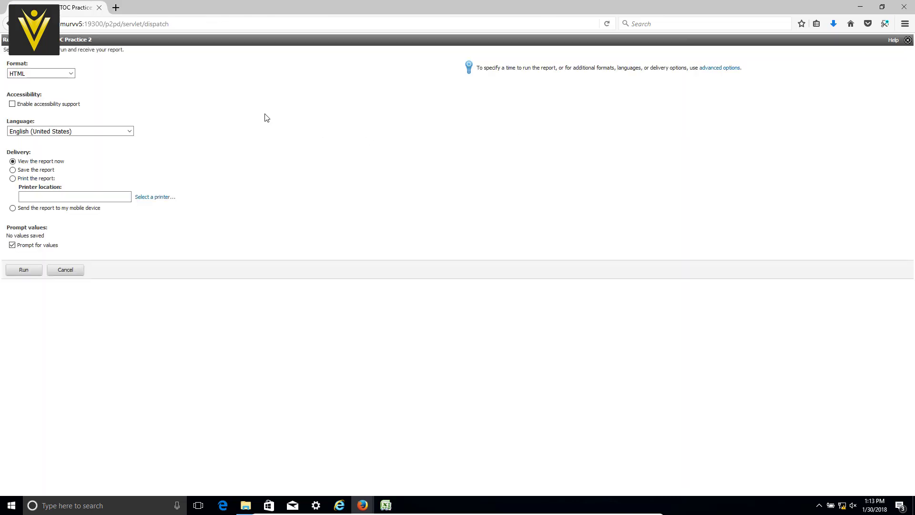
pyautogui.click(57, 75)
pyautogui.click(52, 94)
pyautogui.press('Down')
pyautogui.click(24, 269)
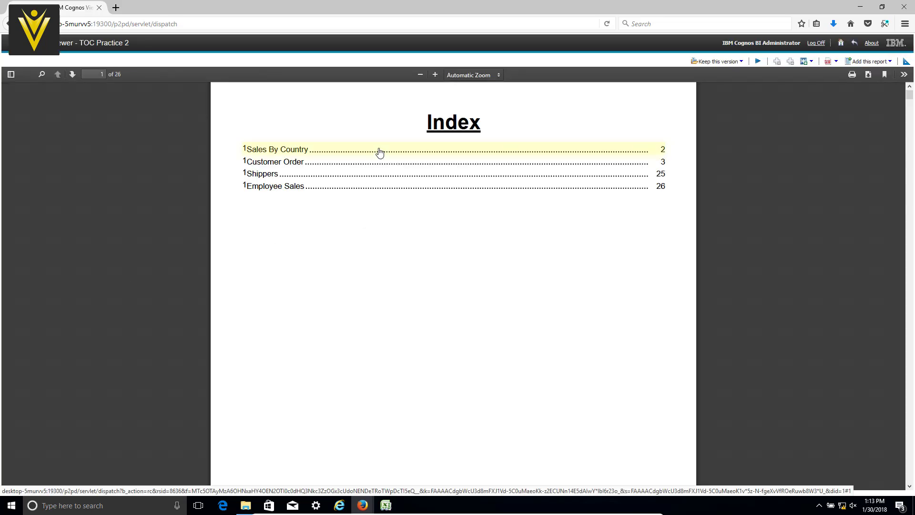
# Compare the PDF index with the Index page layout and test the Sales By Country and Customer Order entries with their Go to Top links.
pyautogui.hotkey('alt', 'Tab')
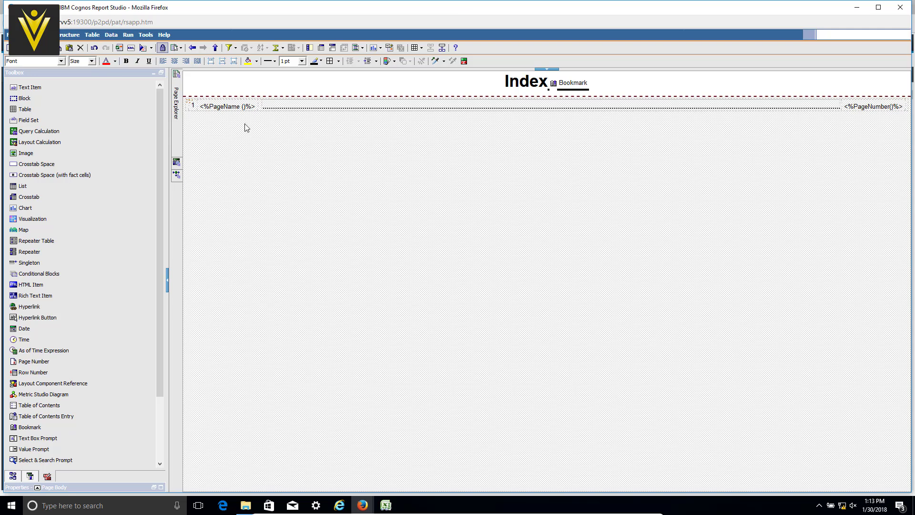
pyautogui.hotkey('alt', 'Tab')
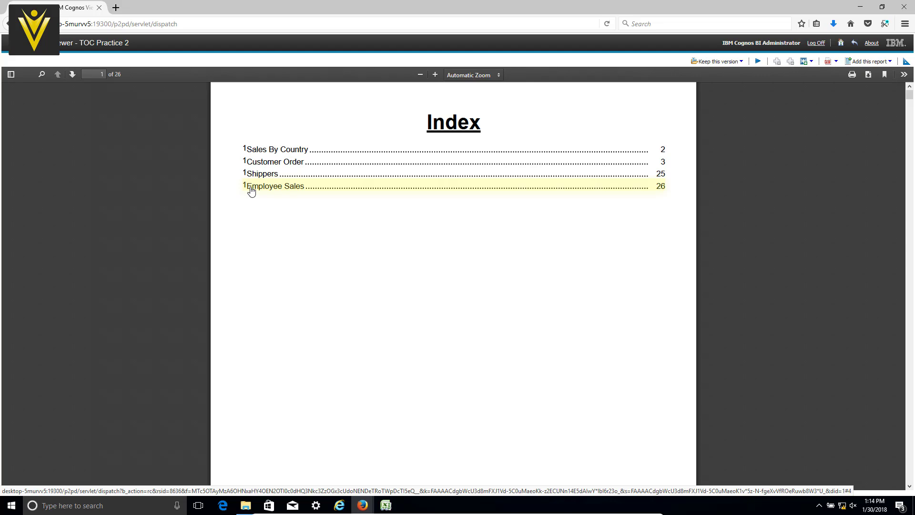
pyautogui.click(336, 152)
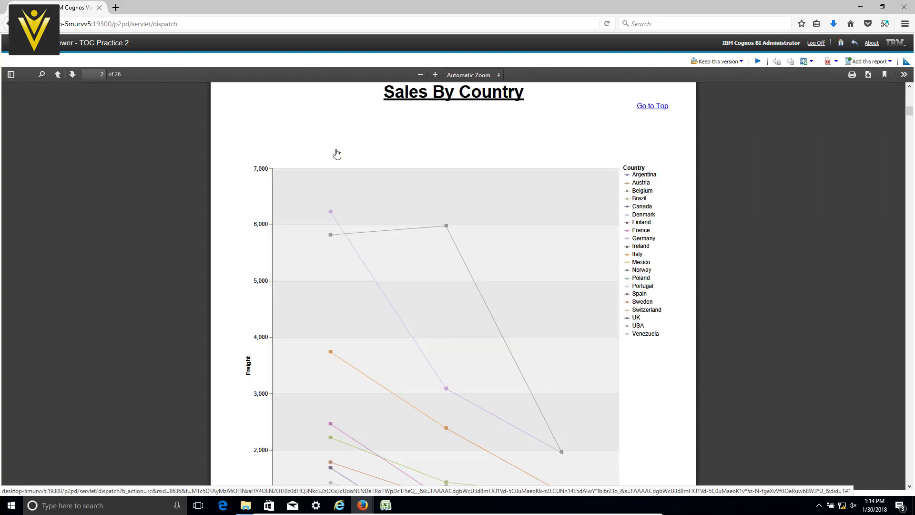
pyautogui.click(656, 108)
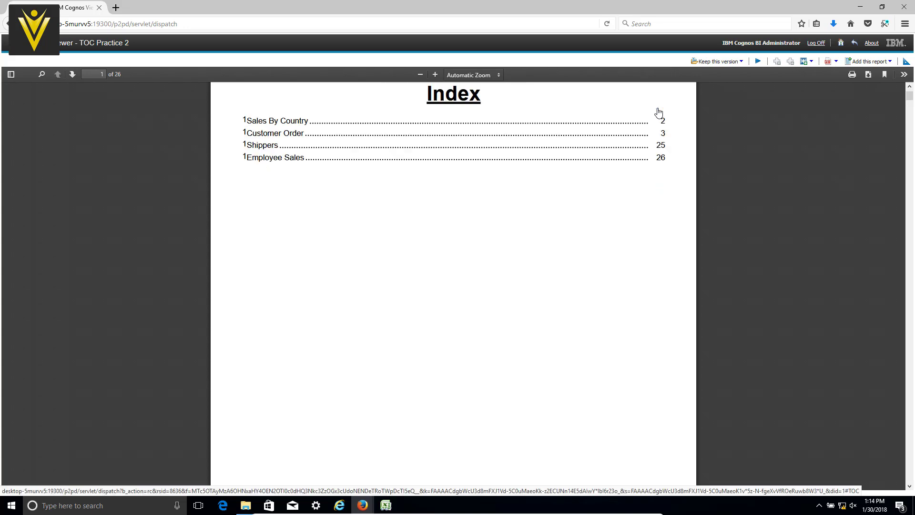
pyautogui.click(435, 134)
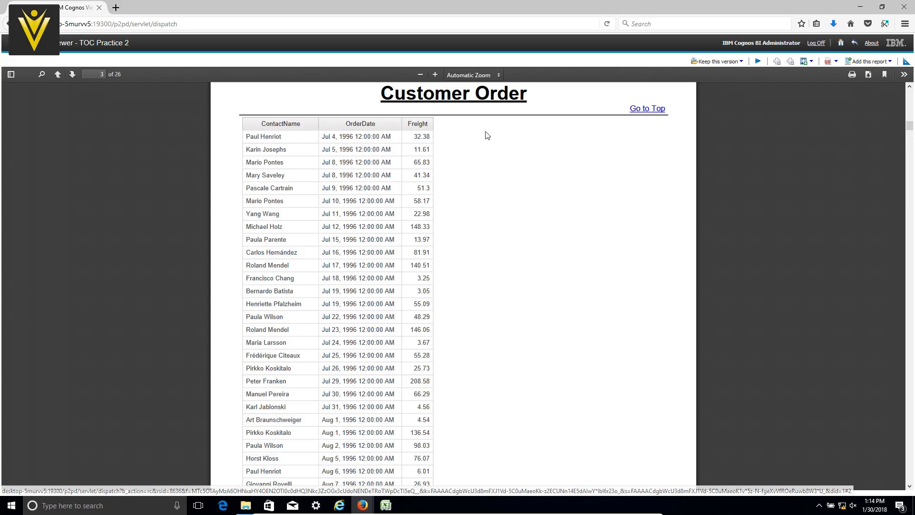
pyautogui.click(637, 113)
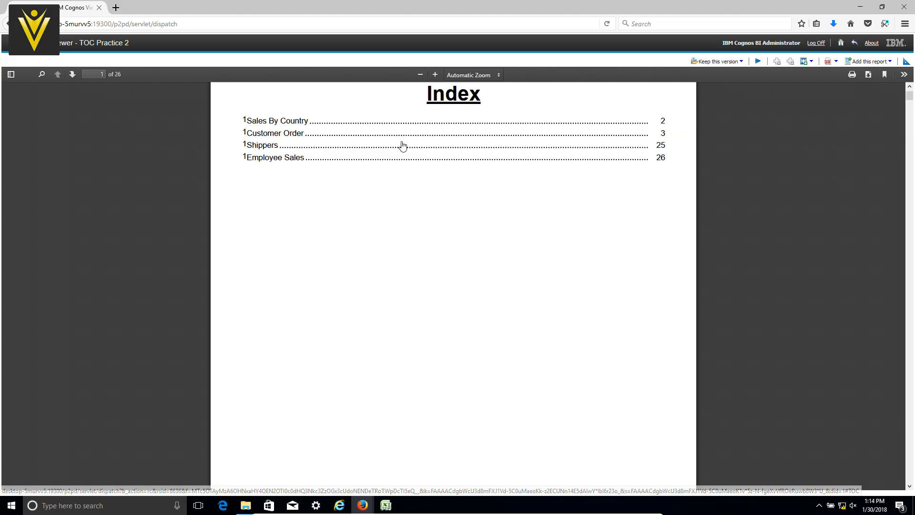
# Test the Shippers entry with its Go to Top link and the Employee Sales entry, and switch back to Report Studio.
pyautogui.click(356, 145)
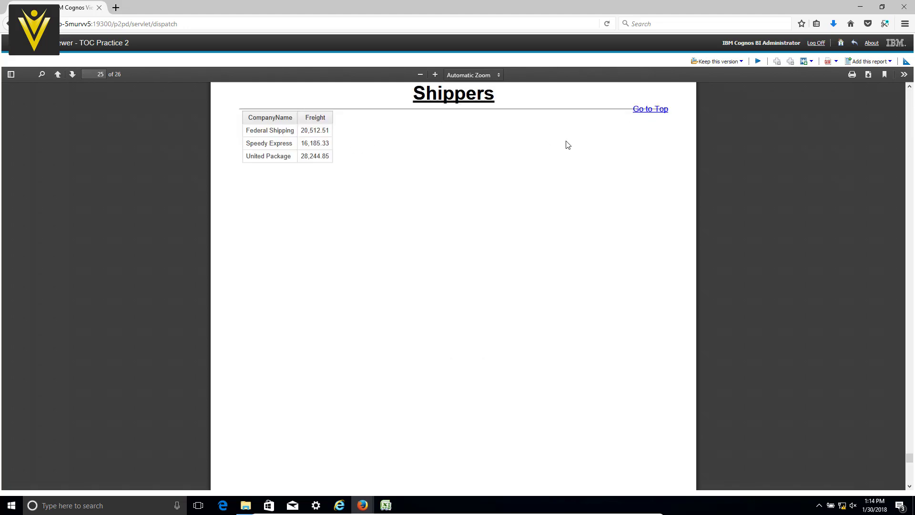
pyautogui.click(638, 111)
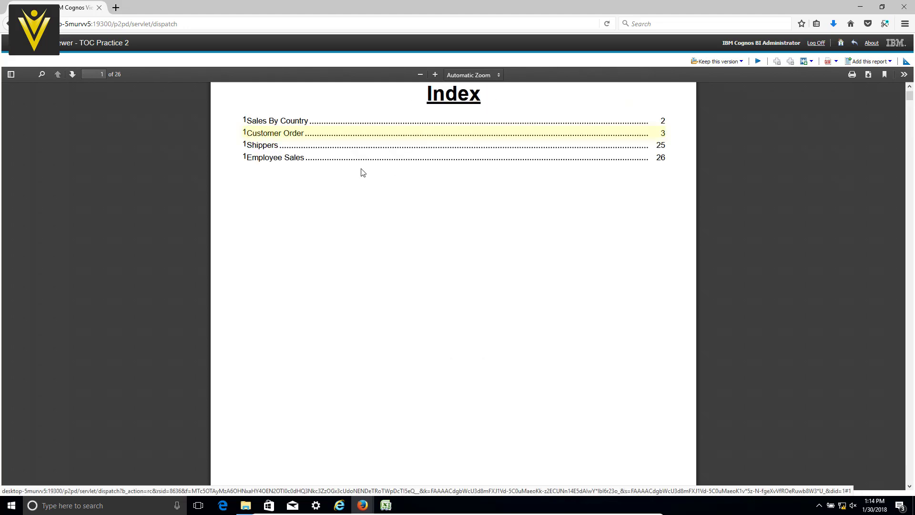
pyautogui.click(329, 164)
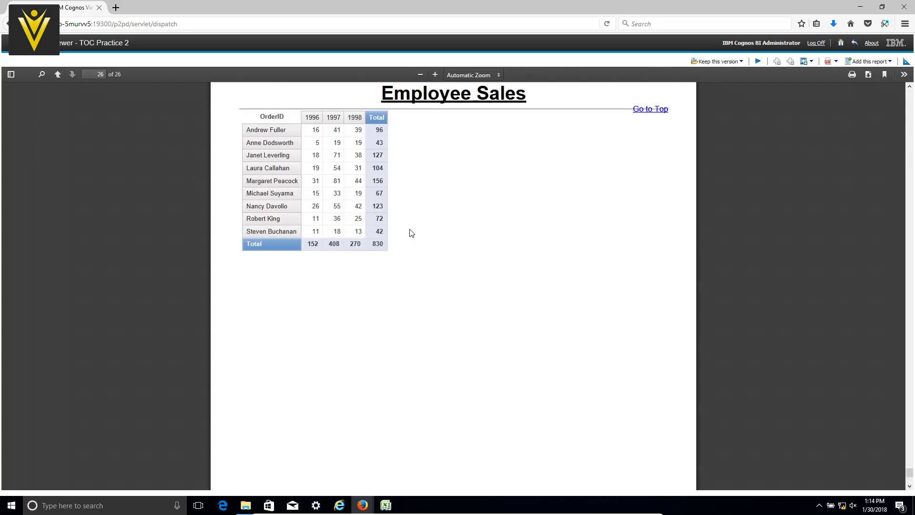
pyautogui.hotkey('alt', 'Tab')
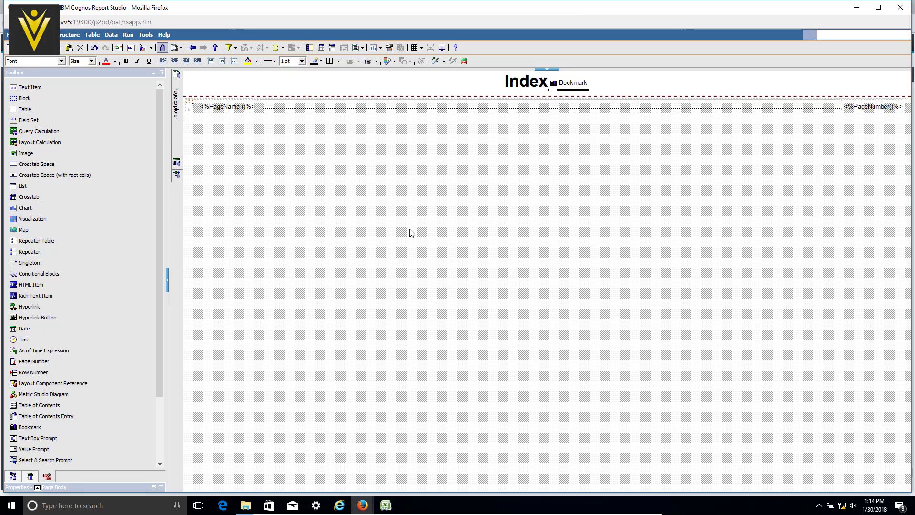